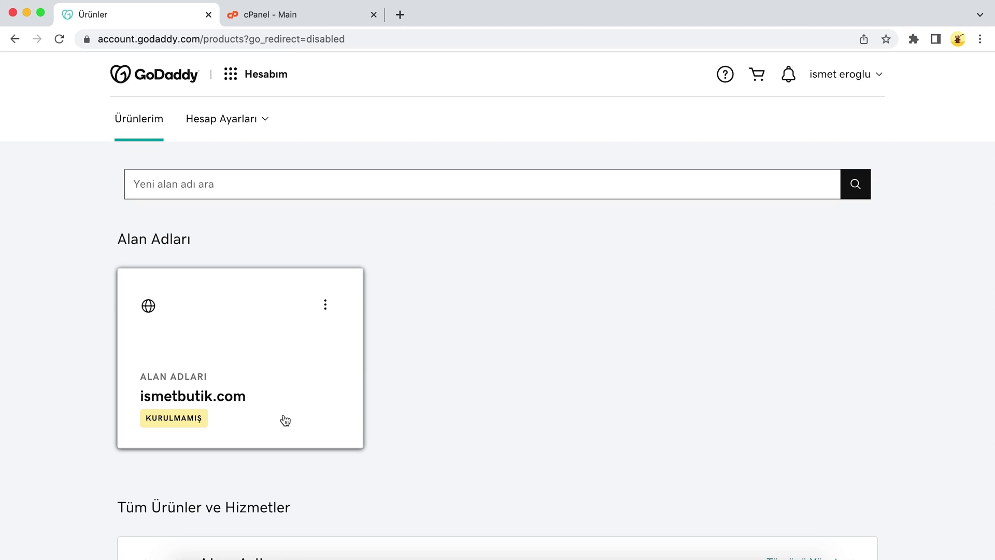
Bring up the ismetbutik.com cPanel dashboard with its shared IP, then open a new browser tab.
left_click(273, 21)
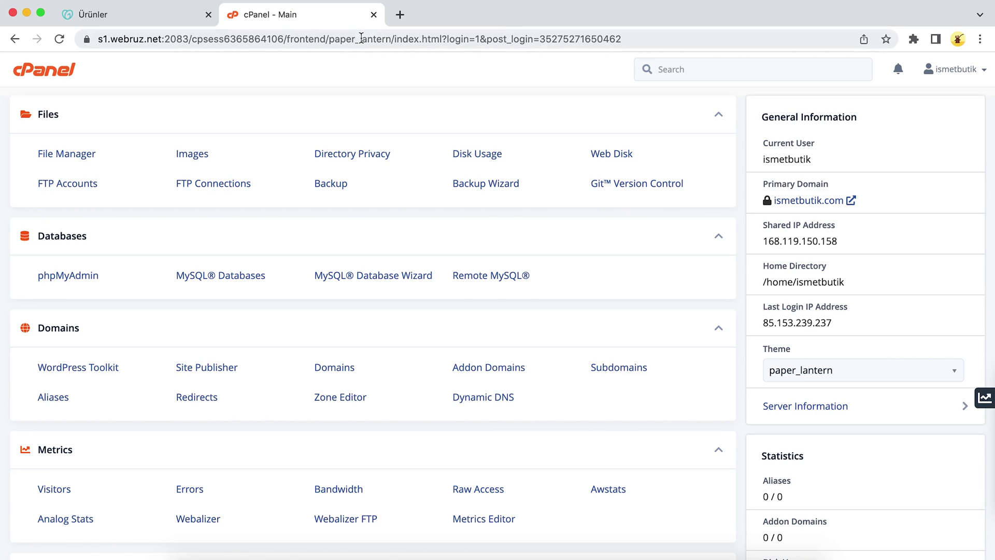
left_click(400, 14)
Search for Cloudflare and sign up for a new account with an email and password.
type("Cloudflare")
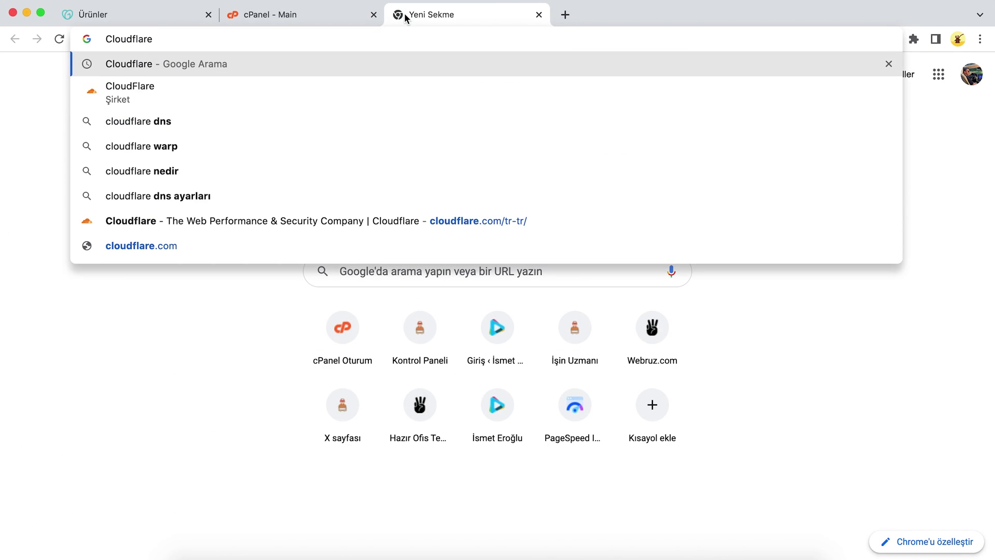
key("Return")
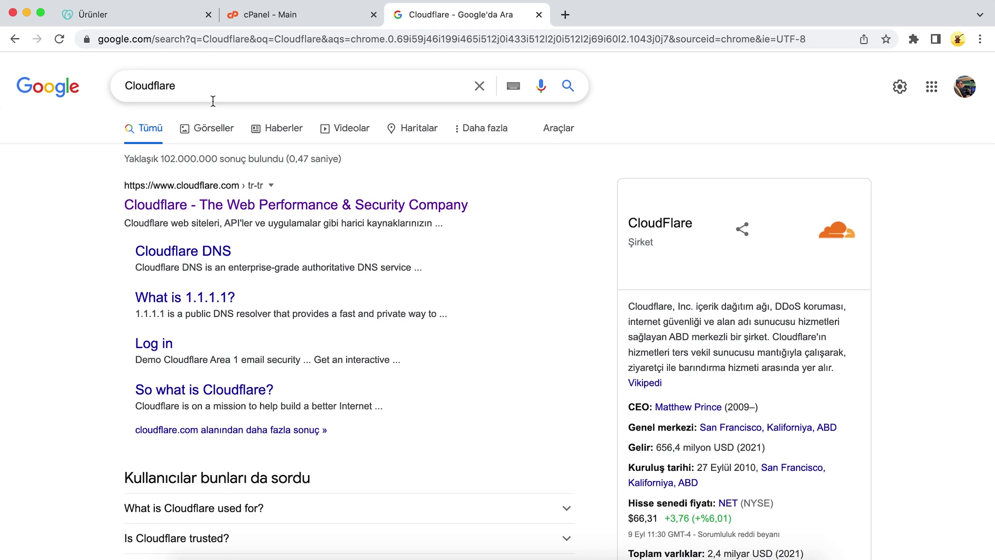
left_click(170, 211)
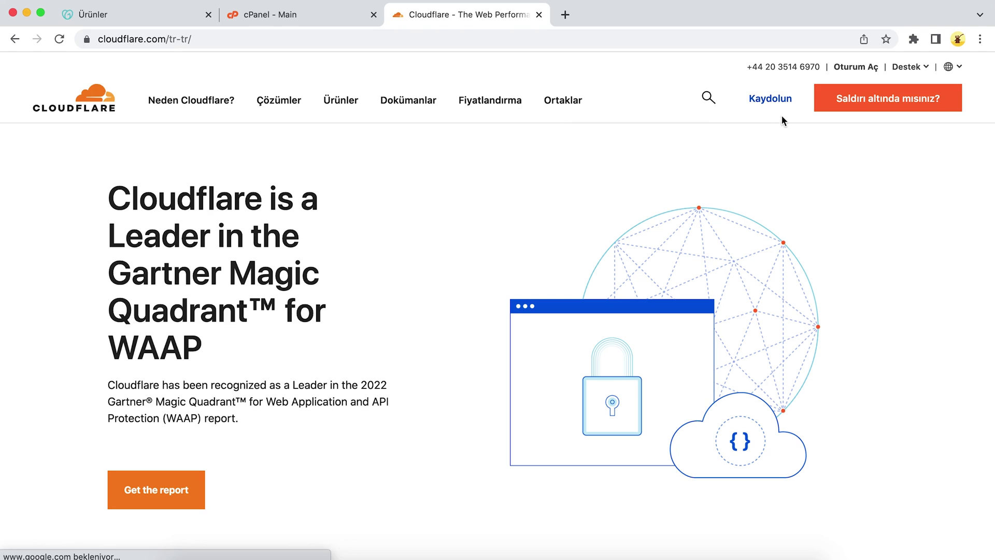
left_click(778, 108)
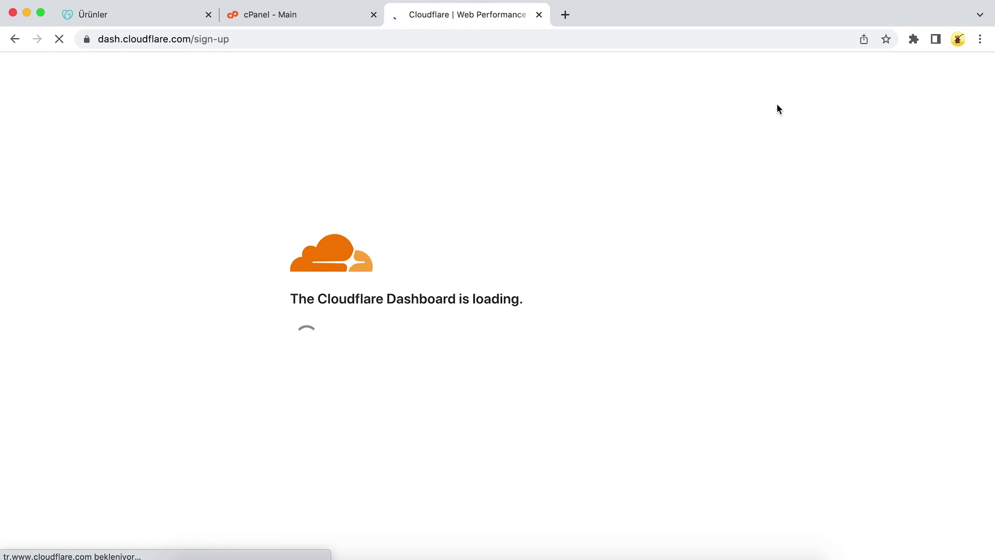
left_click(353, 266)
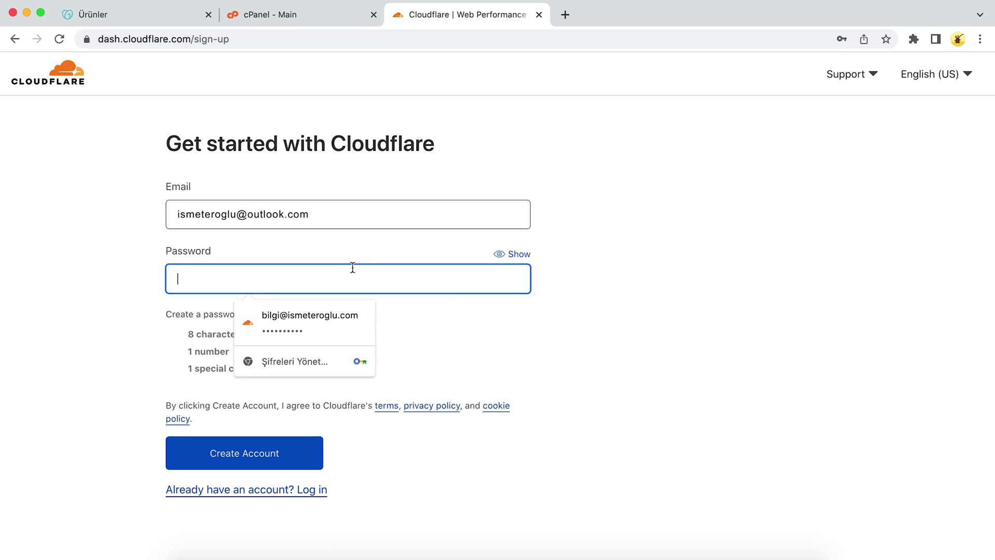
type("••••••••")
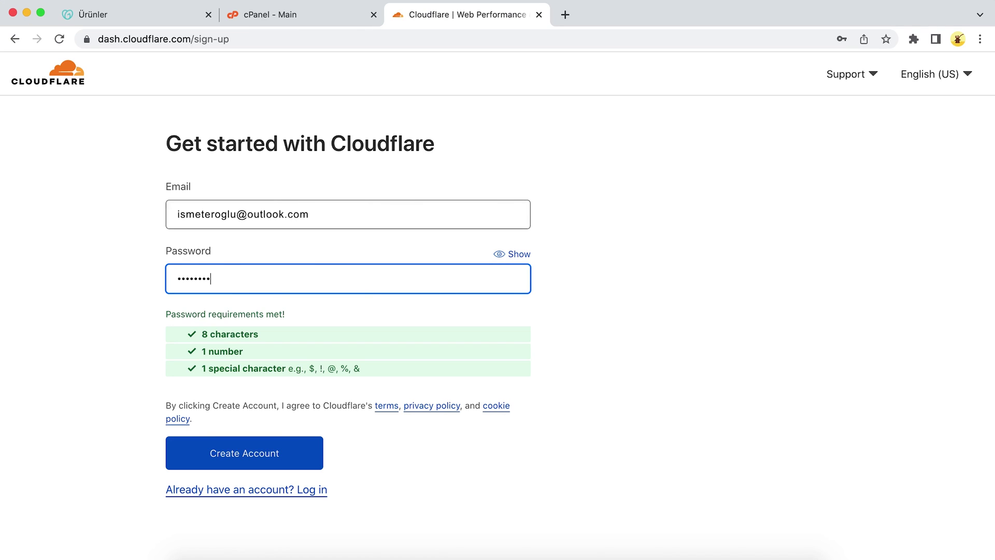
left_click(249, 454)
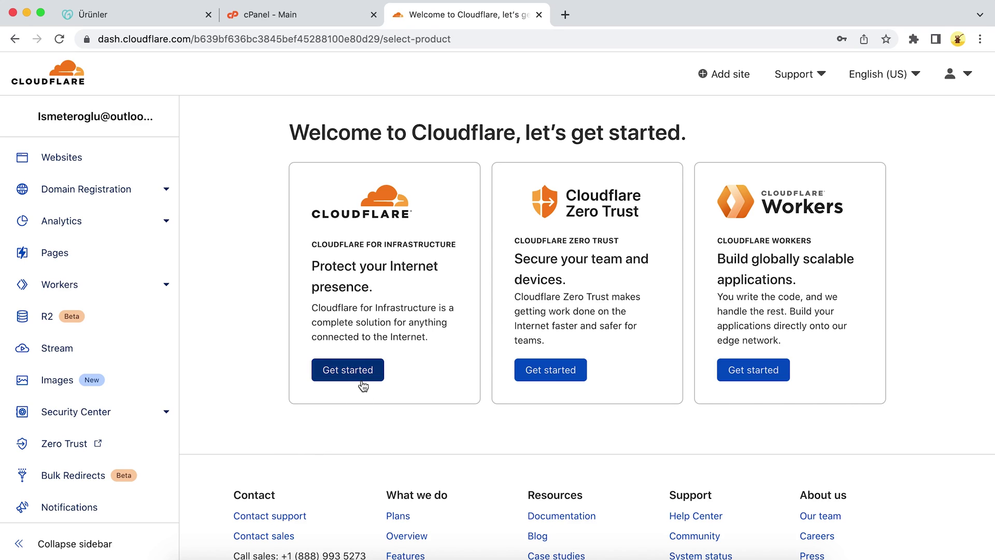
Add the site ismetbutik.com to Cloudflare on the Free plan.
left_click(347, 369)
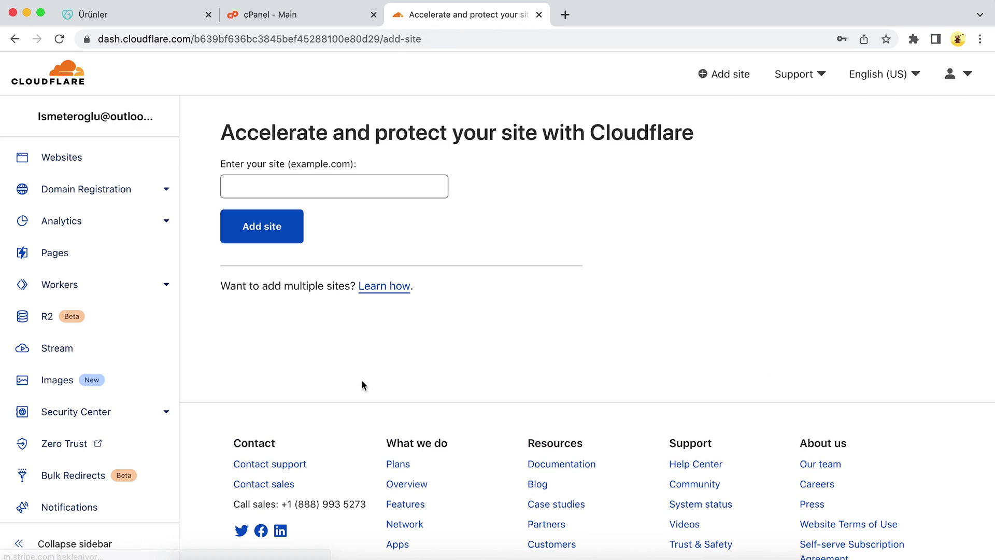
left_click(312, 188)
left_click(329, 221)
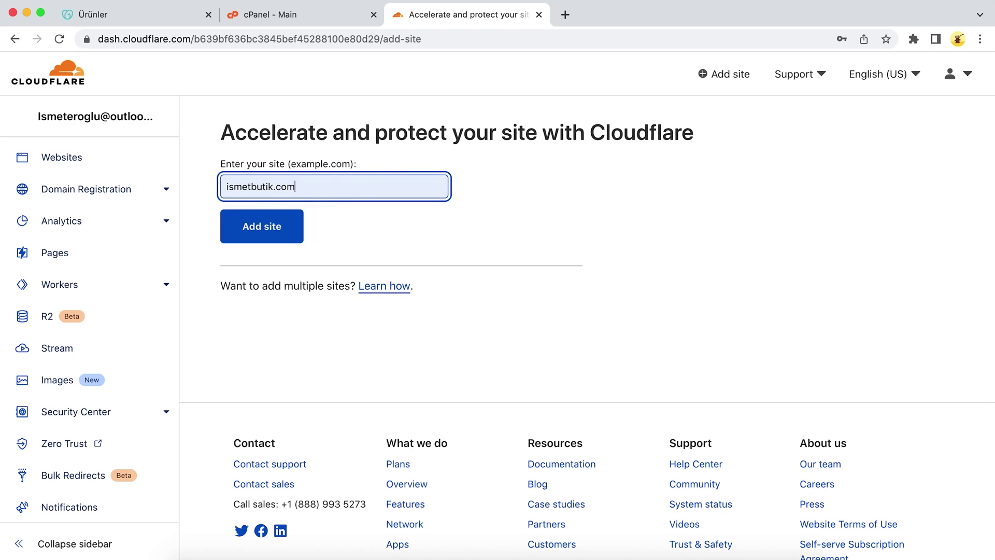
left_click(258, 236)
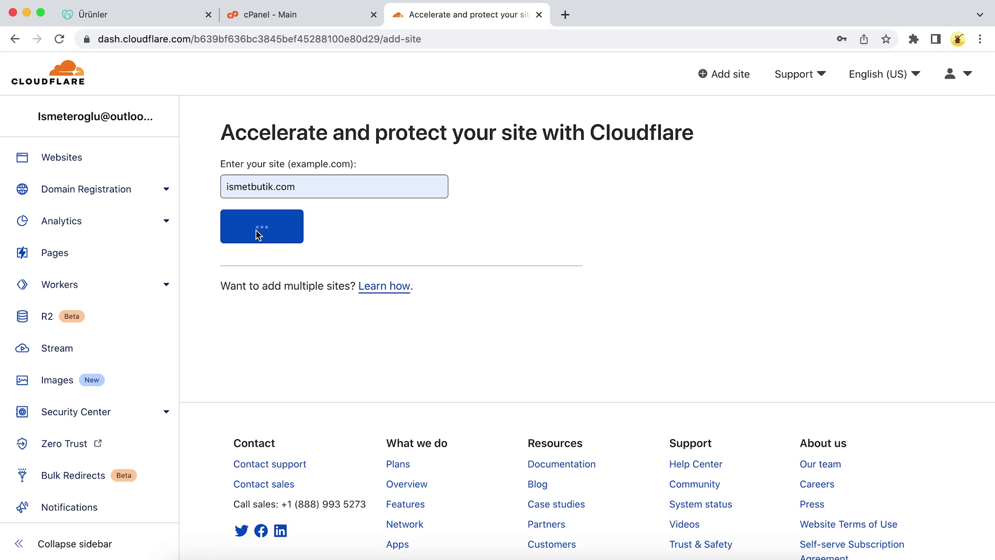
scroll(757, 287, "down", 2)
scroll(757, 287, "down", 5)
left_click(573, 391)
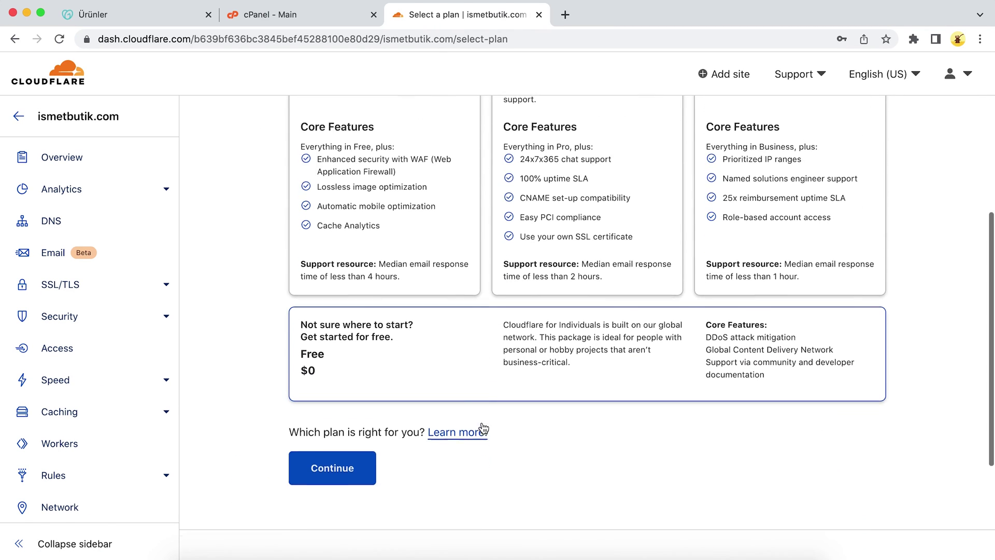
scroll(483, 428, "down", 1)
left_click(358, 438)
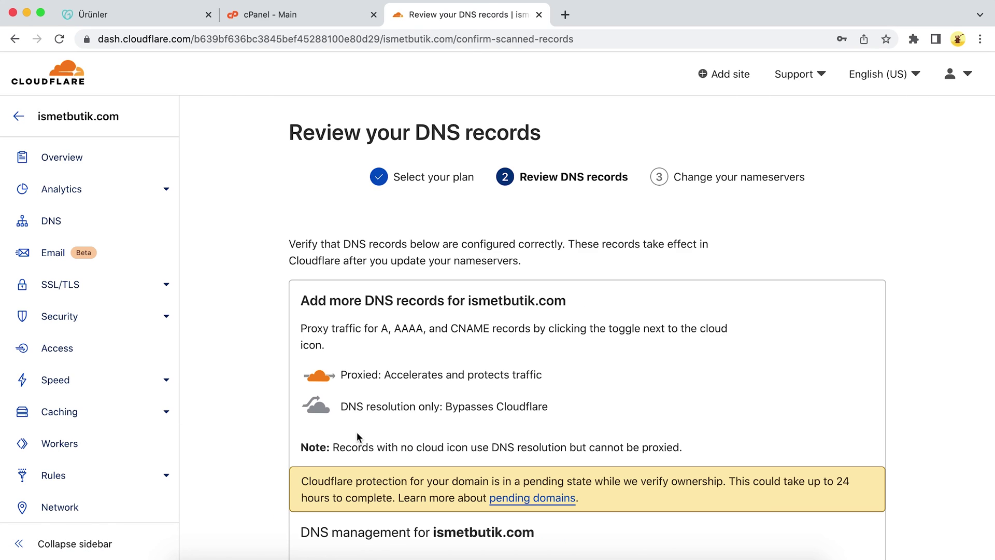
Delete both scanned A records, including the test record, from the DNS review table.
scroll(358, 437, "down", 10)
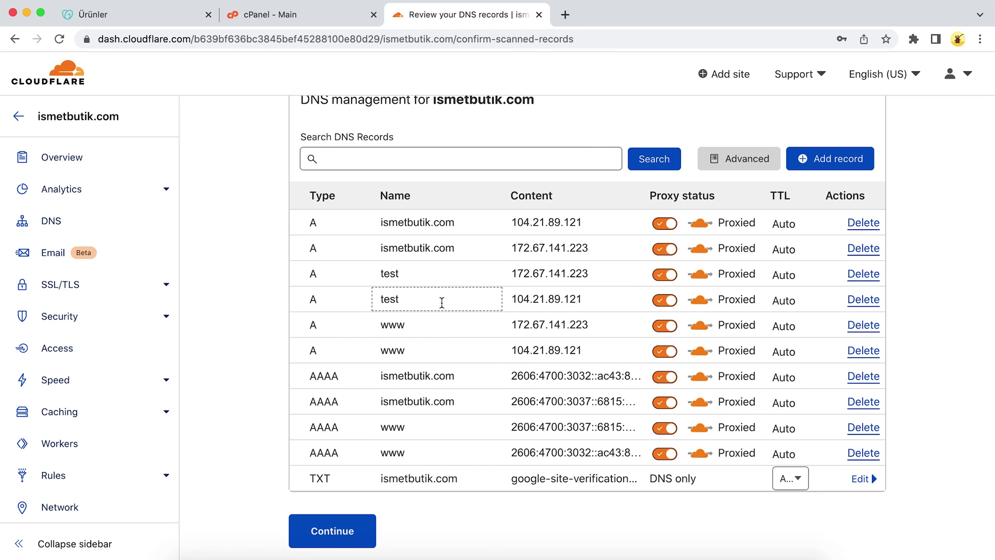
left_click(860, 223)
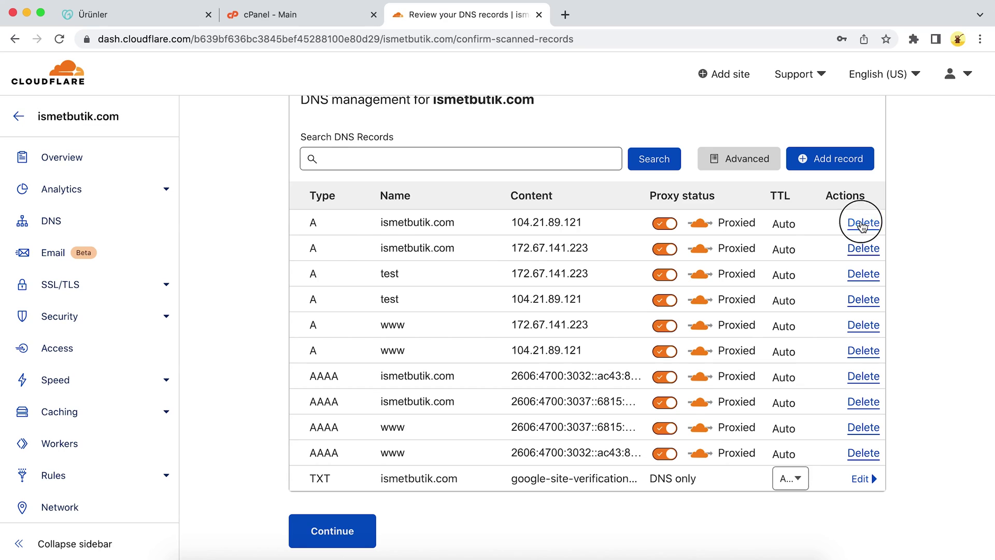
left_click(739, 374)
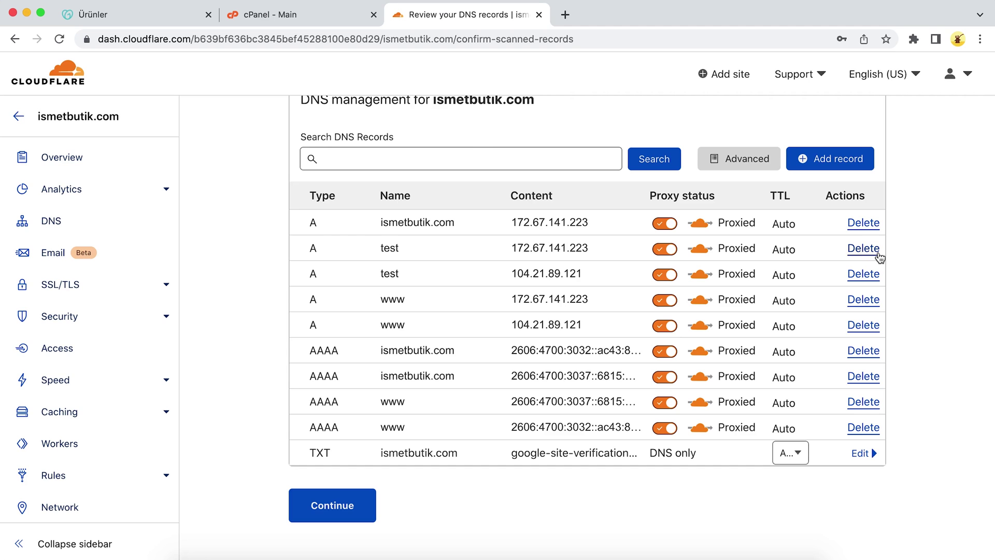
left_click(876, 250)
left_click(745, 373)
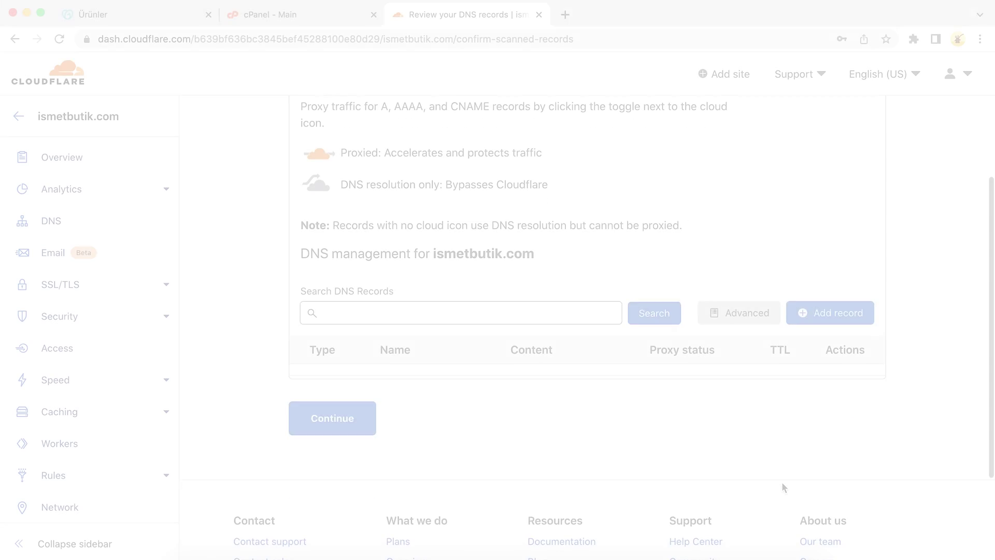
scroll(784, 488, "down", 3)
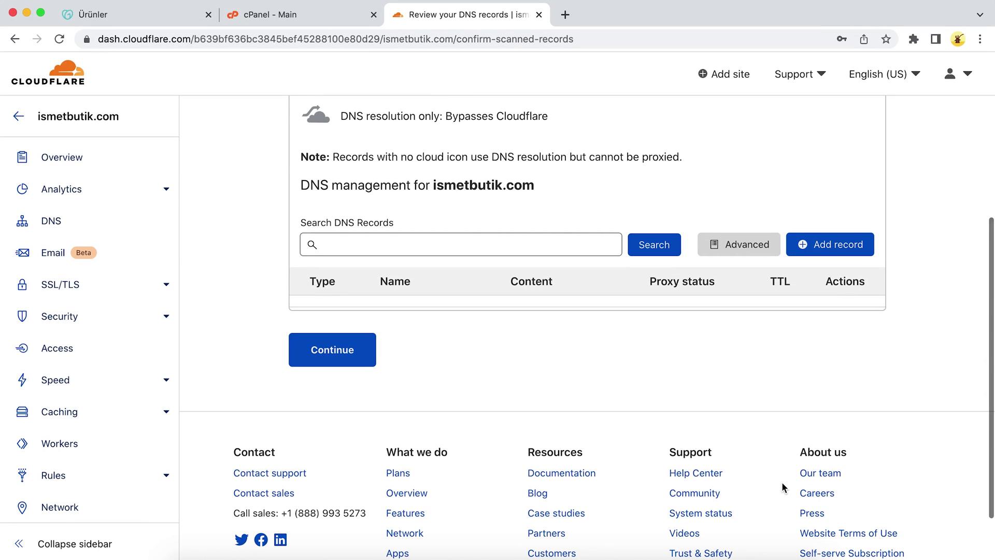
Add a root (@) A record pointing to the cPanel server IP 168.119.150.158.
left_click(849, 256)
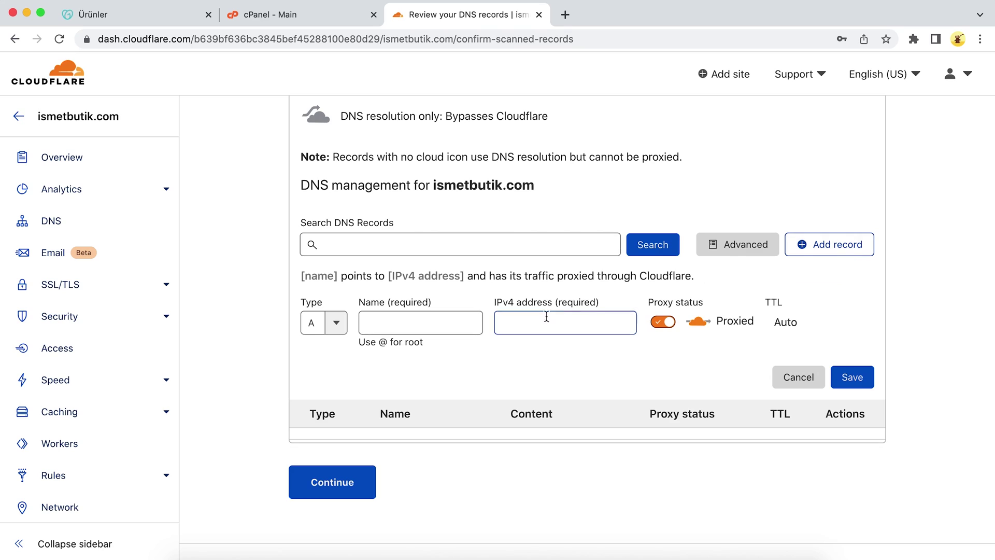
left_click(388, 328)
left_click(388, 329)
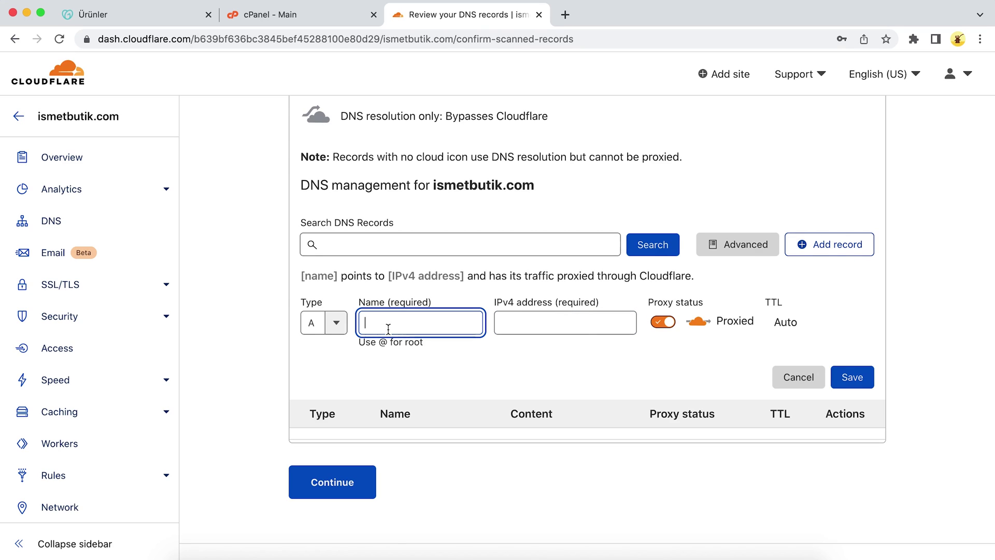
type("@")
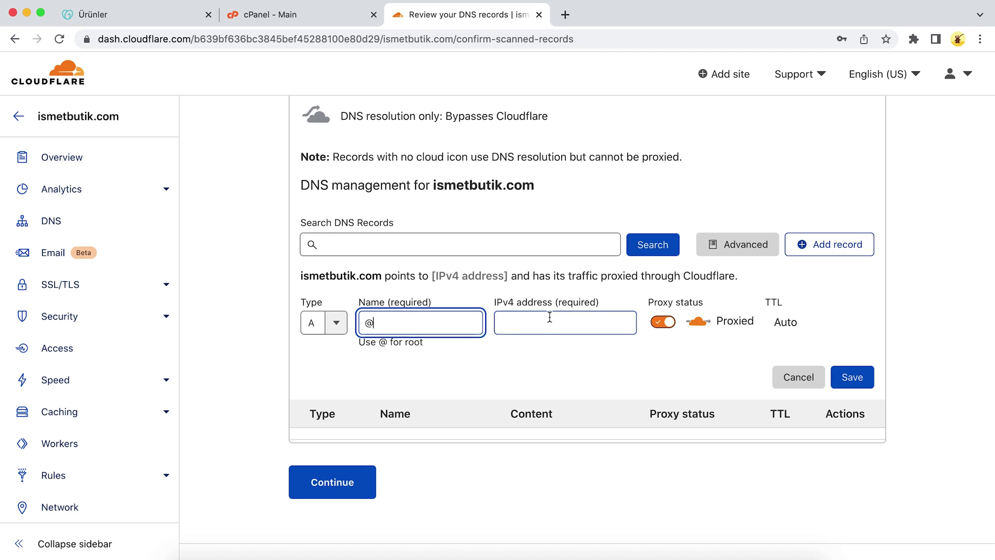
left_click(280, 20)
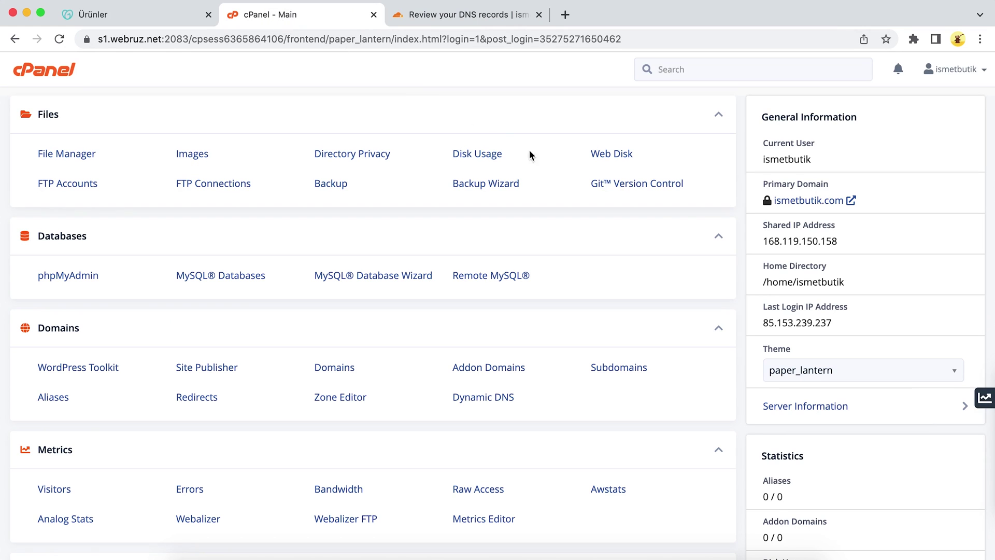
double_click(772, 242)
key("super+c")
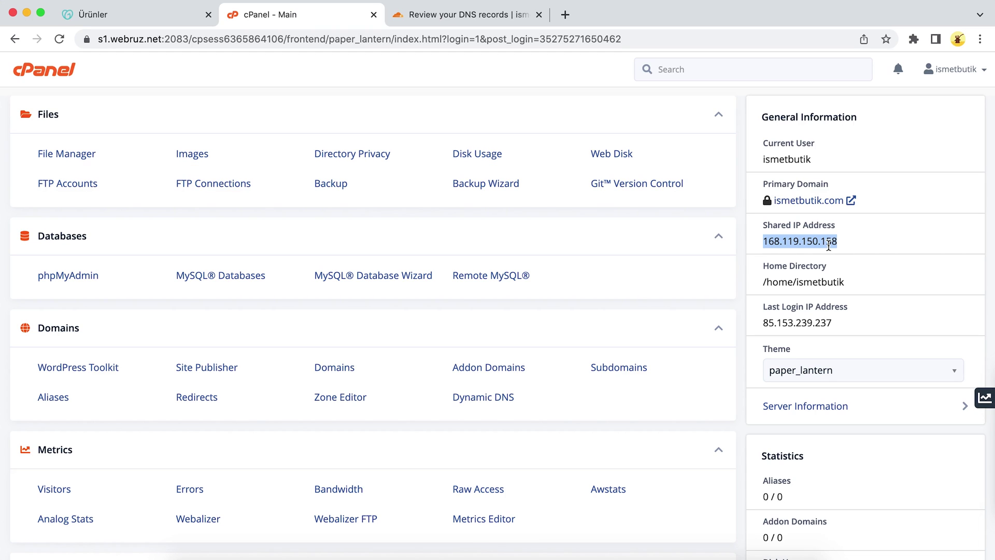
left_click(422, 16)
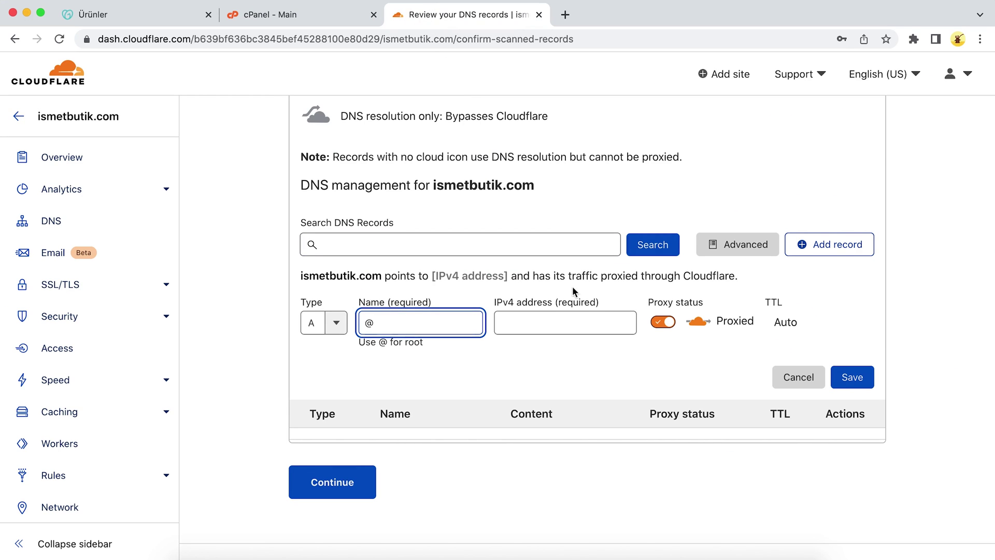
left_click(553, 324)
key("super+v")
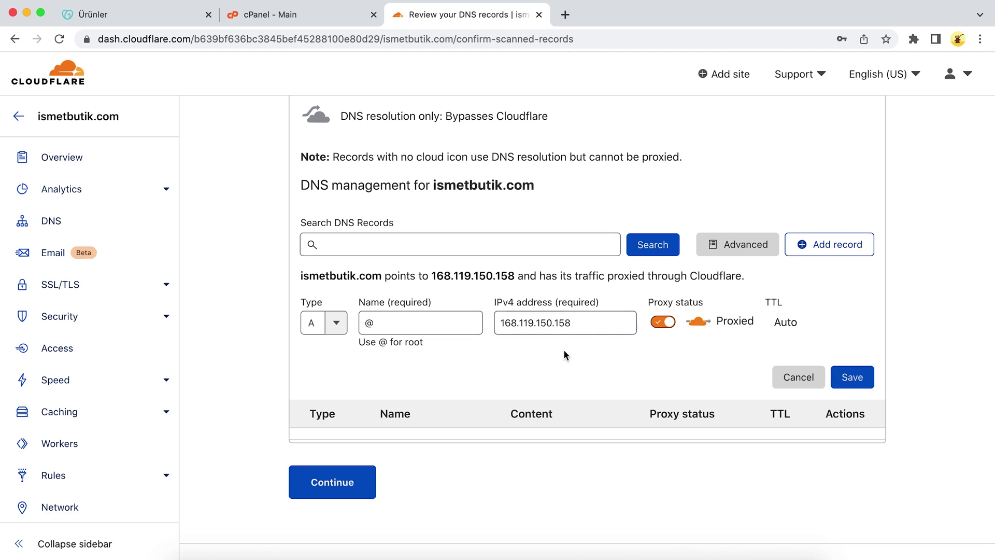
left_click(853, 382)
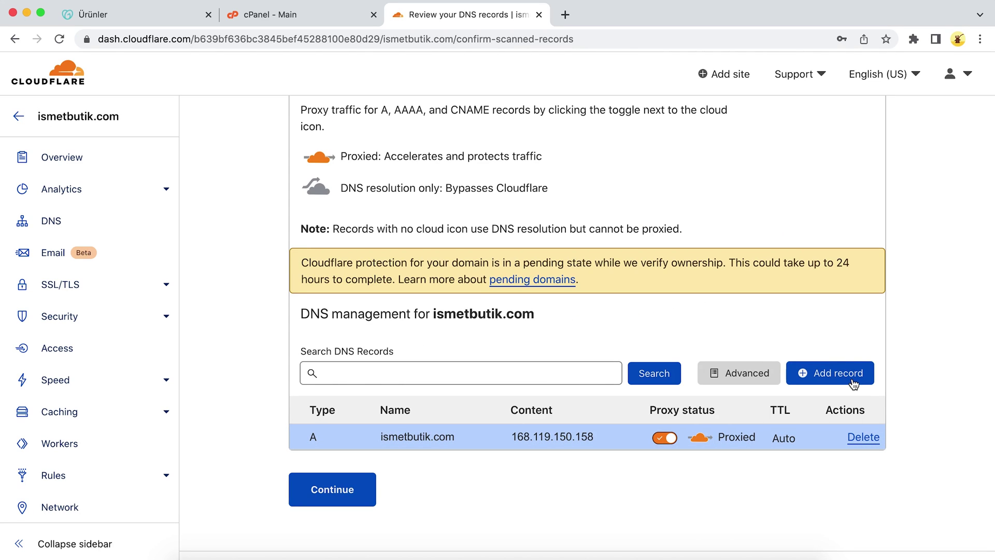
Add a www CNAME record targeting @ and continue past the DNS review.
left_click(854, 383)
left_click(335, 343)
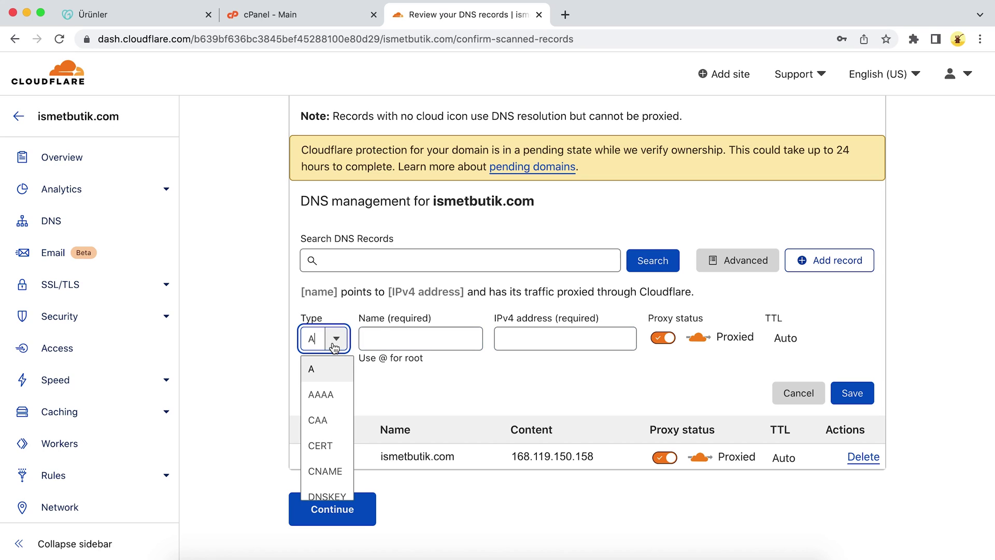
left_click(326, 471)
left_click(407, 347)
type("www")
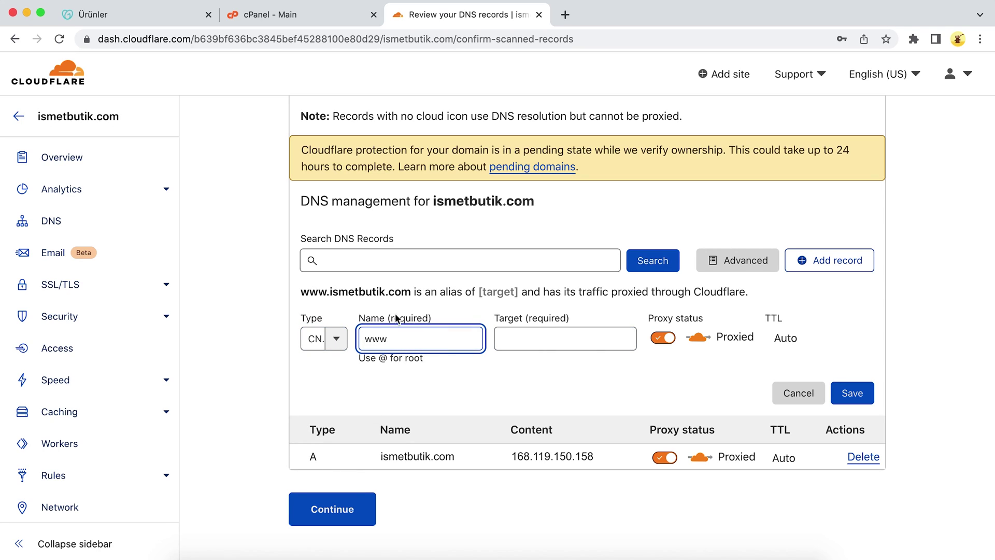
left_click(550, 346)
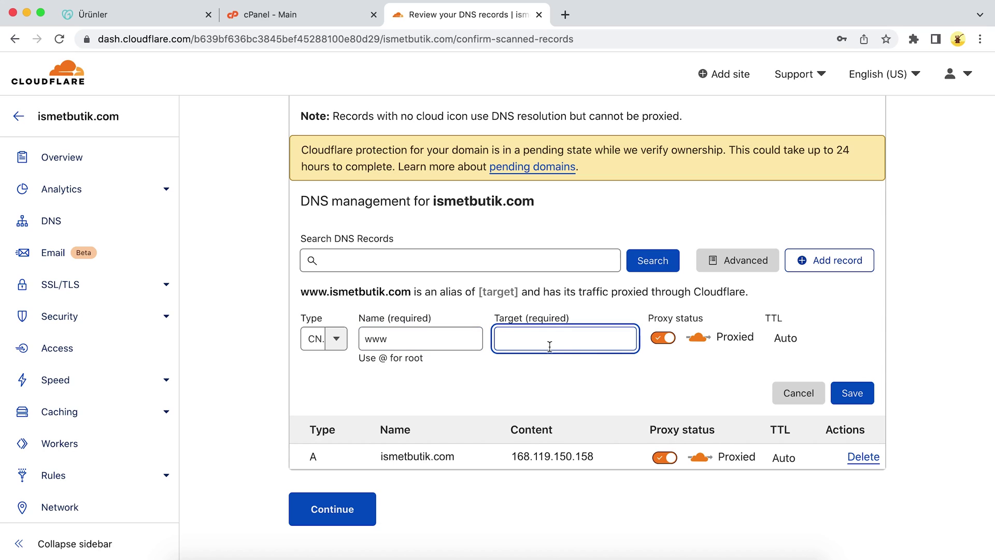
type("@")
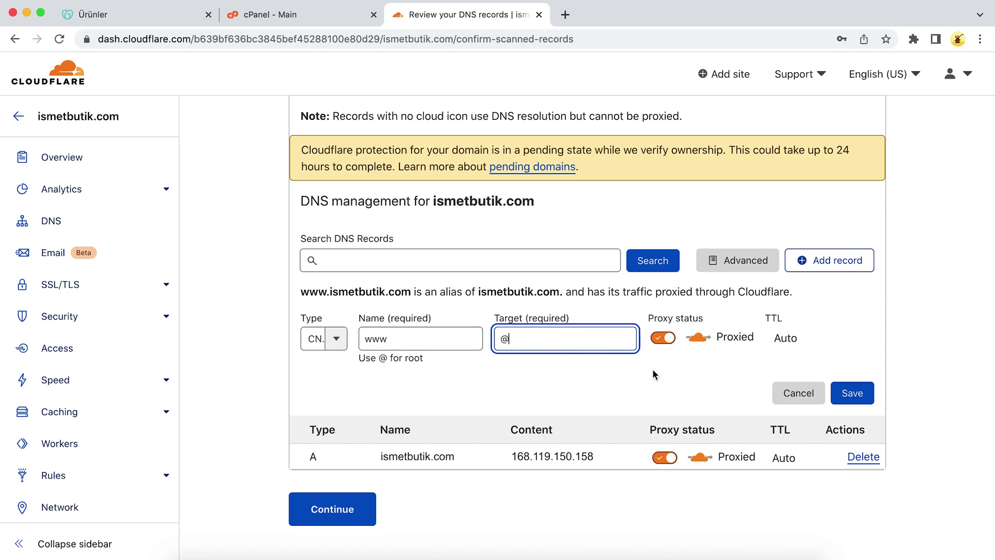
left_click(857, 396)
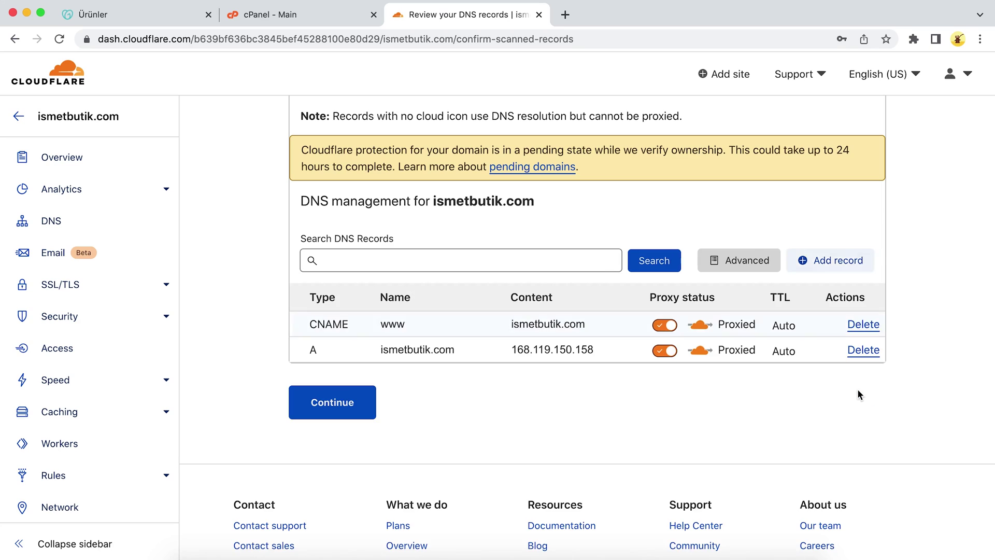
scroll(857, 394, "down", 2)
left_click(353, 366)
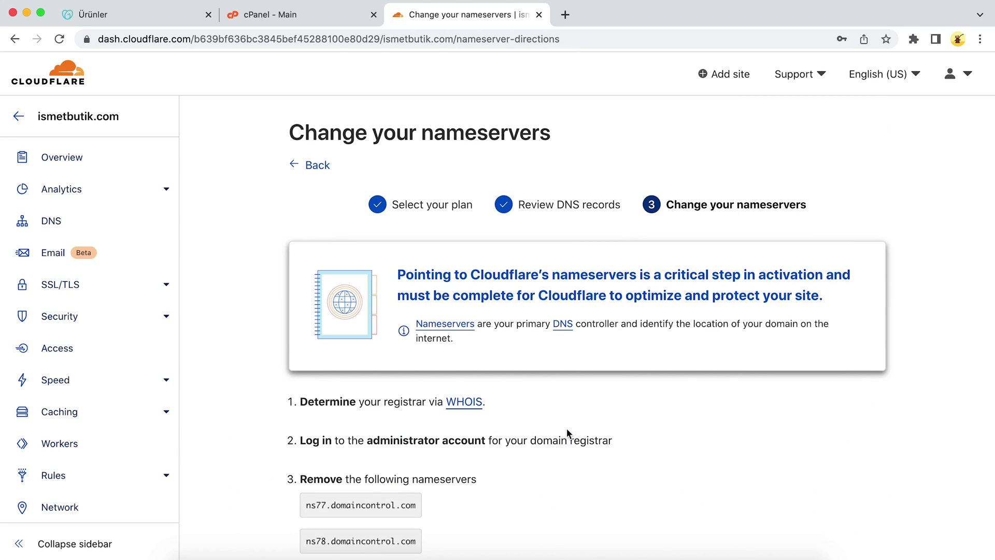
Copy the first nameserver, jillian.ns.cloudflare.com, and return to the GoDaddy products page.
scroll(567, 431, "down", 5)
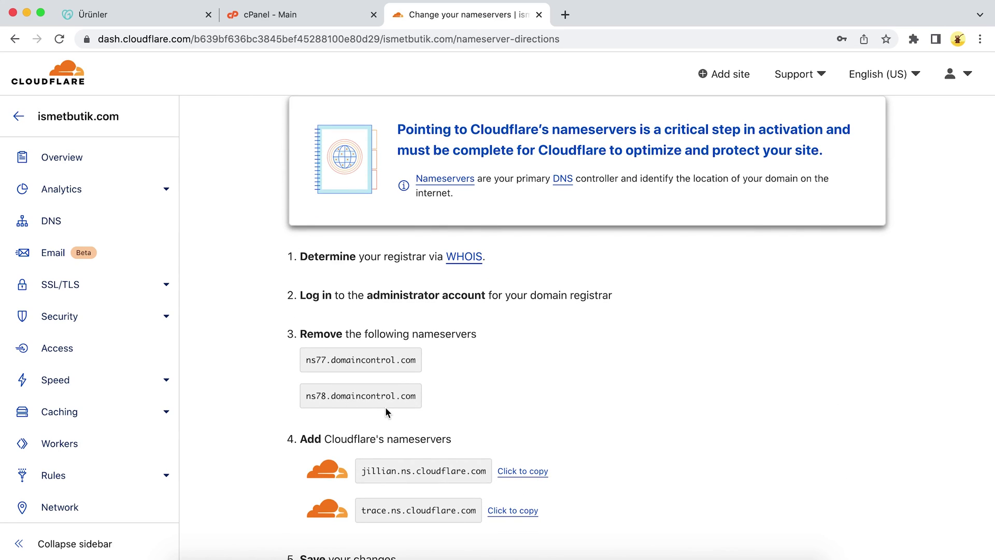
scroll(385, 410, "down", 4)
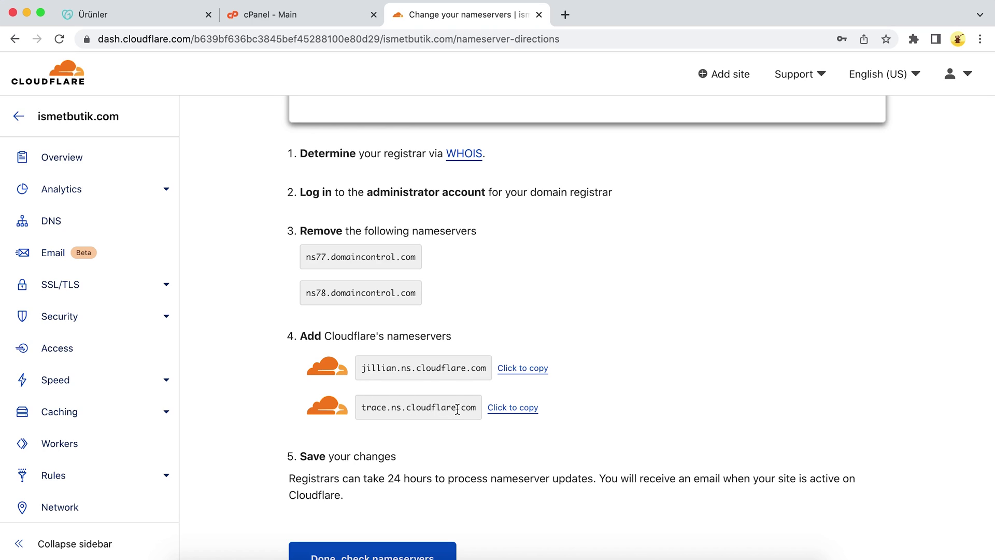
left_click(524, 371)
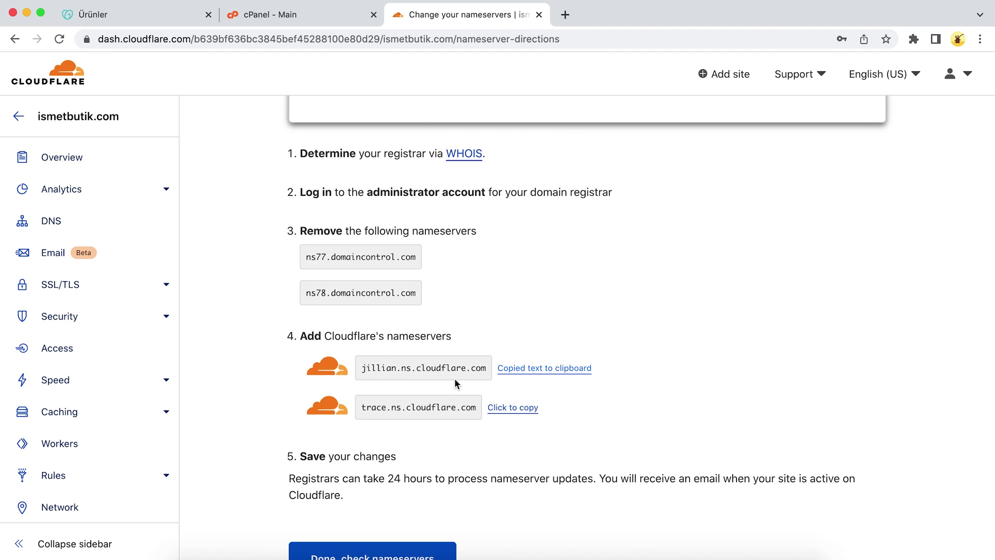
left_click(147, 16)
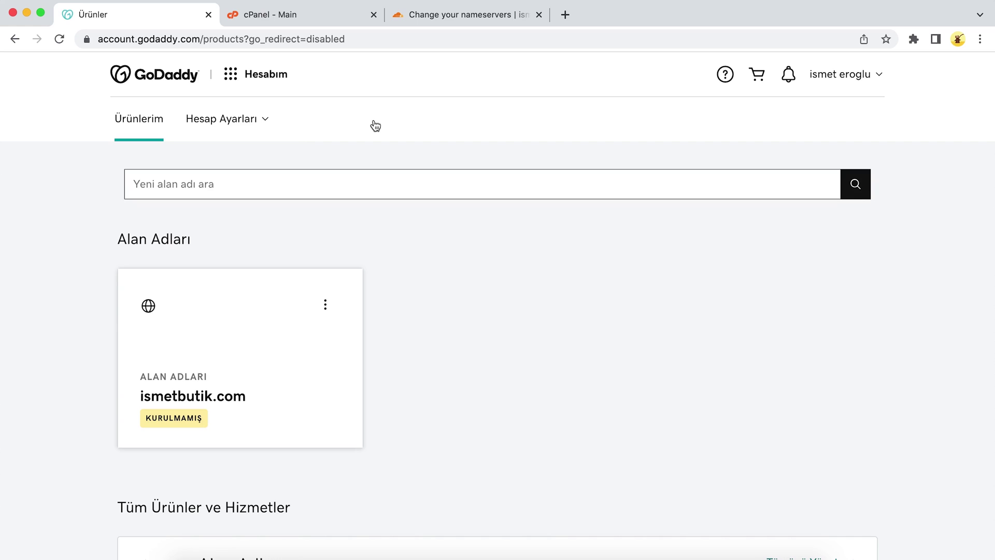
left_click(830, 83)
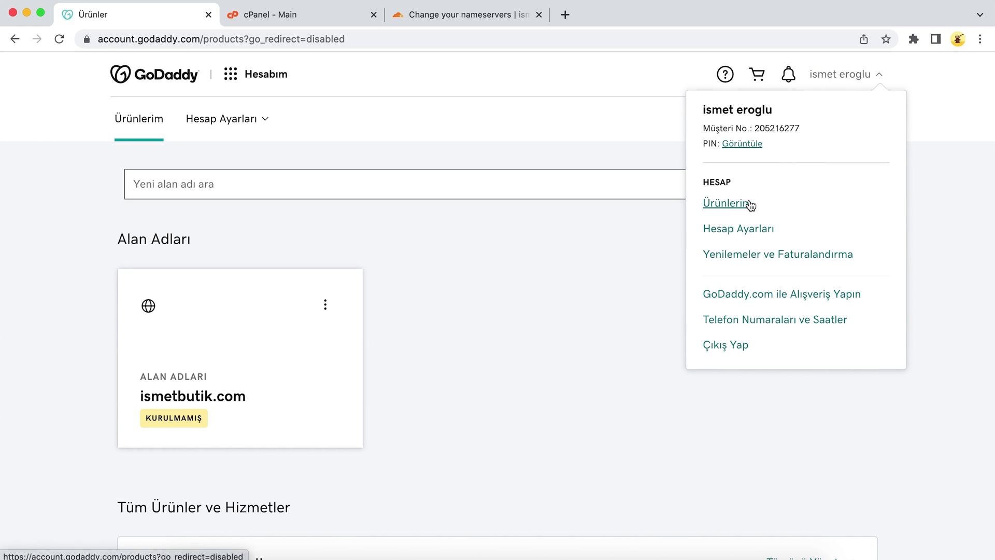
left_click(519, 289)
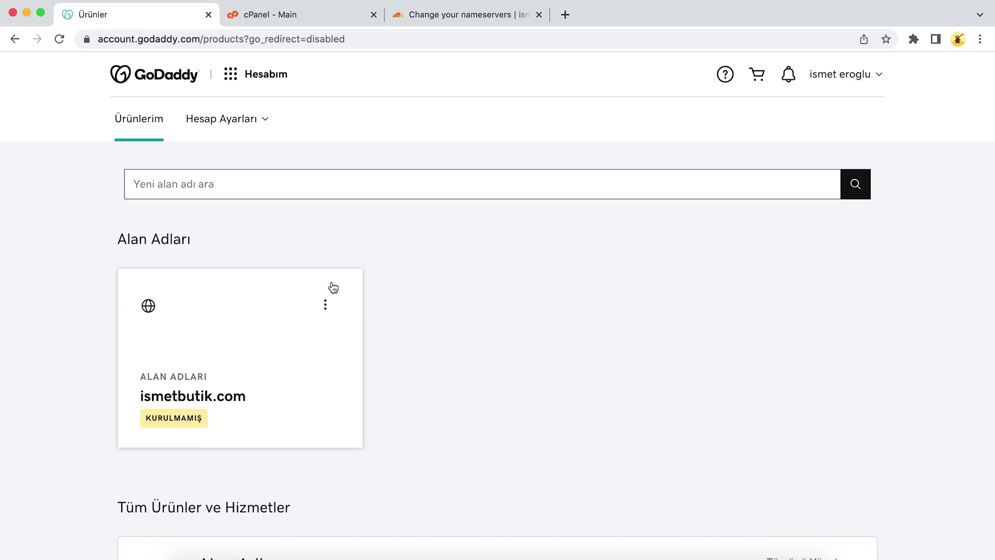
left_click(325, 304)
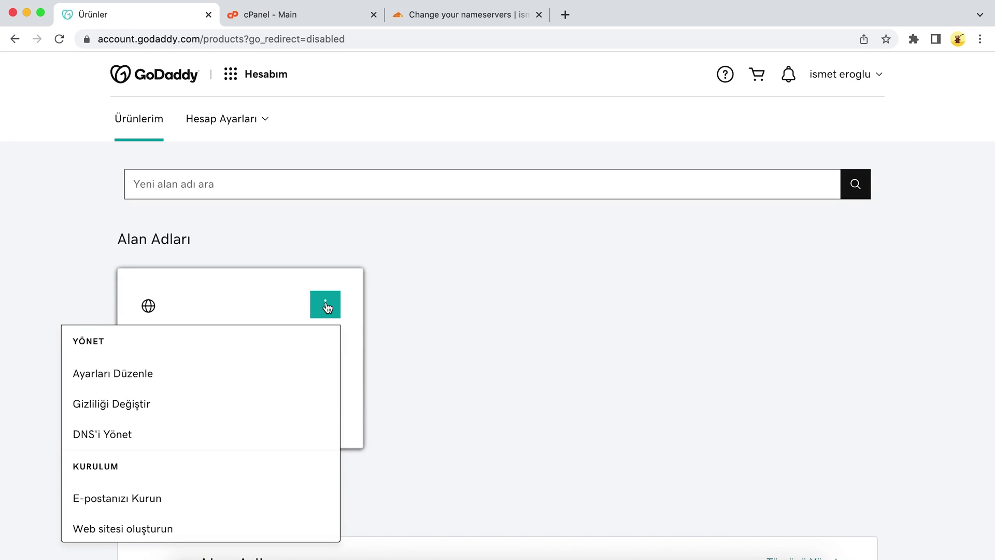
left_click(580, 343)
scroll(580, 343, "down", 5)
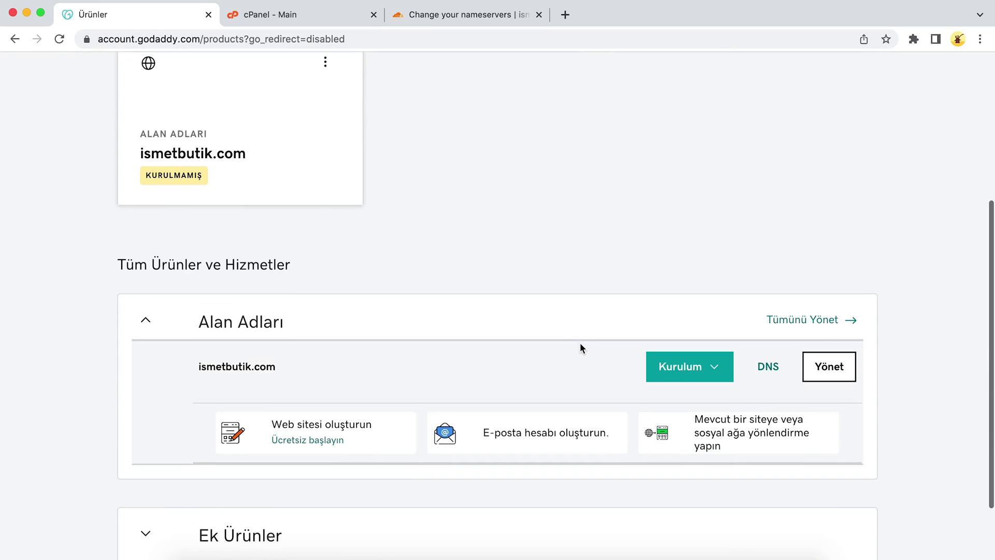
In ismetbutik.com's GoDaddy DNS settings, choose to enter custom nameservers.
left_click(770, 384)
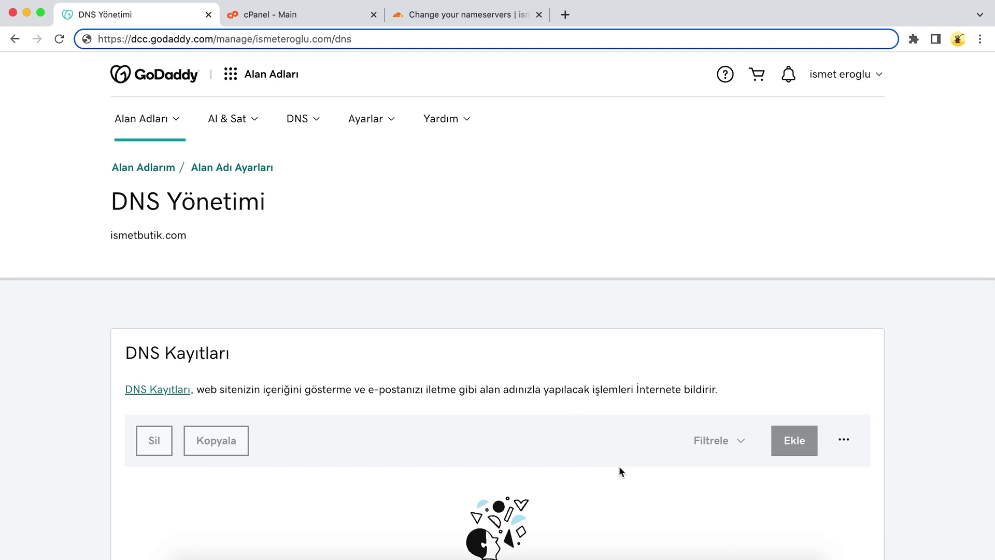
scroll(620, 469, "down", 10)
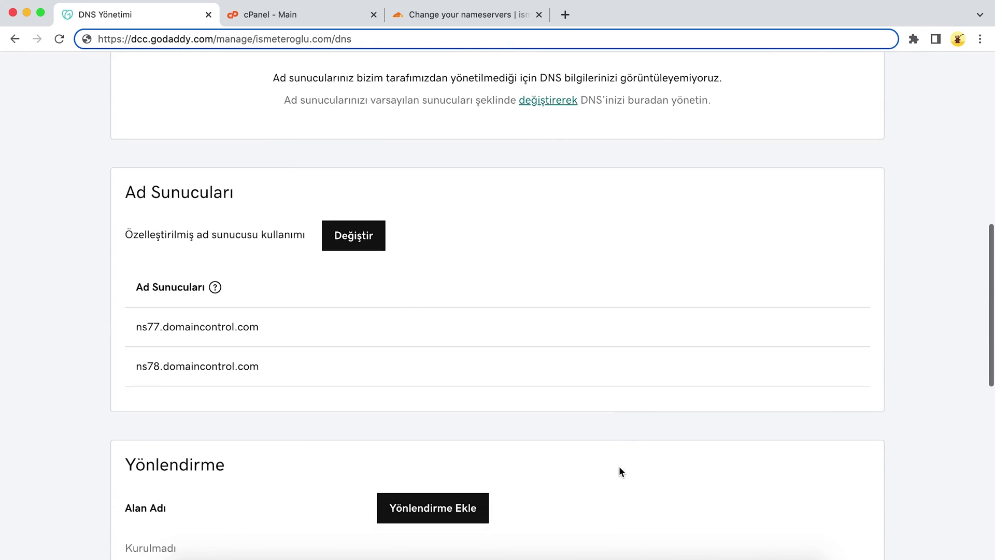
scroll(619, 471, "down", 1)
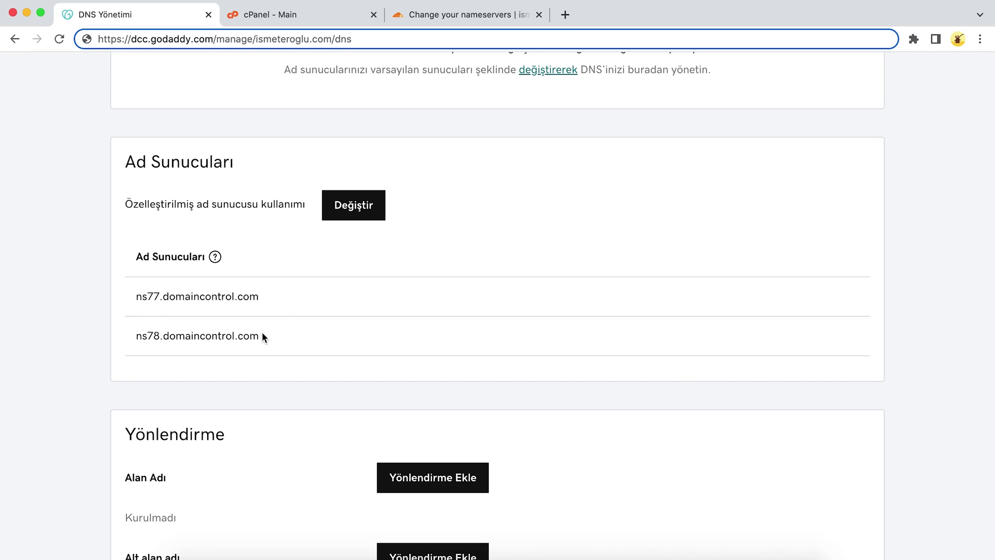
left_click(356, 211)
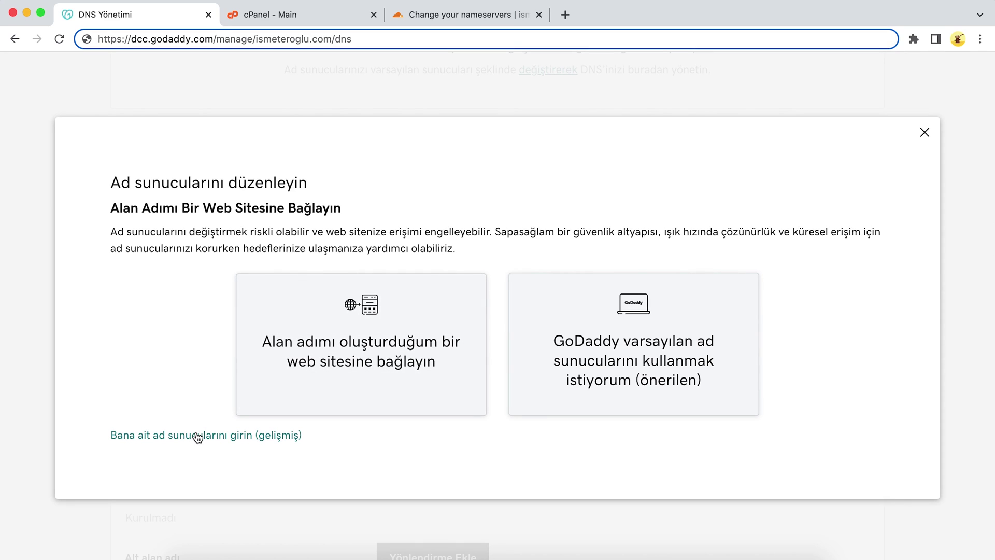
left_click(198, 437)
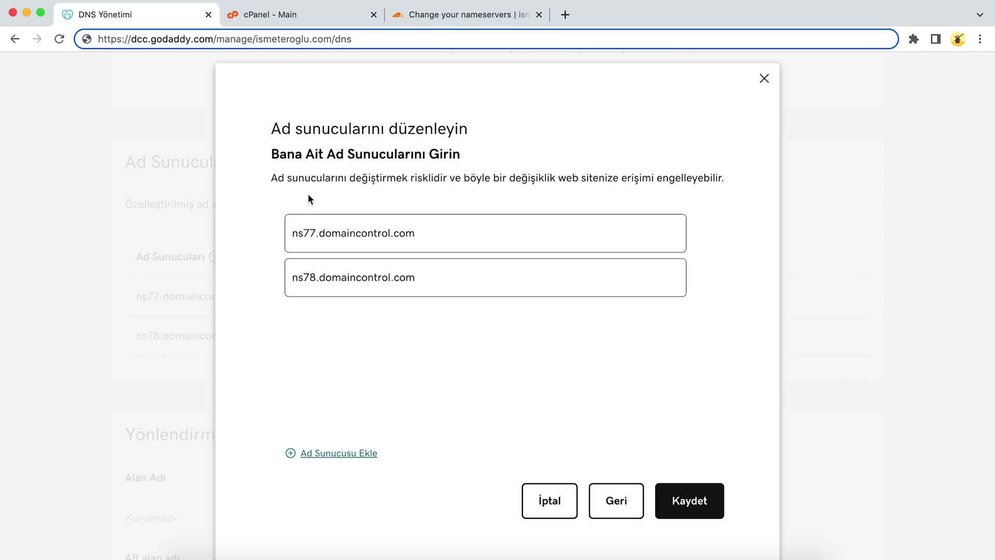
Replace the nameservers with jillian.ns.cloudflare.com and trace.ns.cloudflare.com and save.
left_click(415, 223)
key("super+a")
key("BackSpace")
key("super+v")
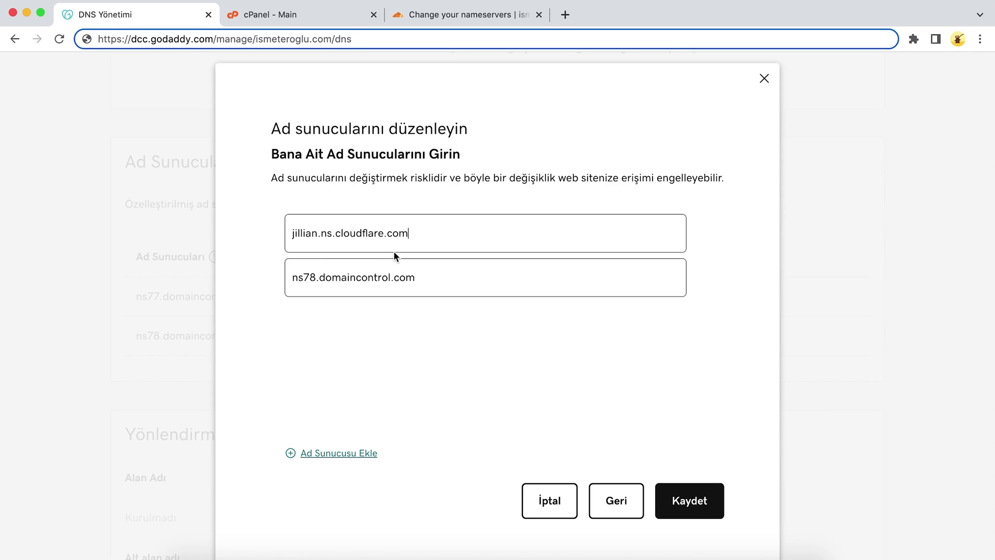
left_click(422, 21)
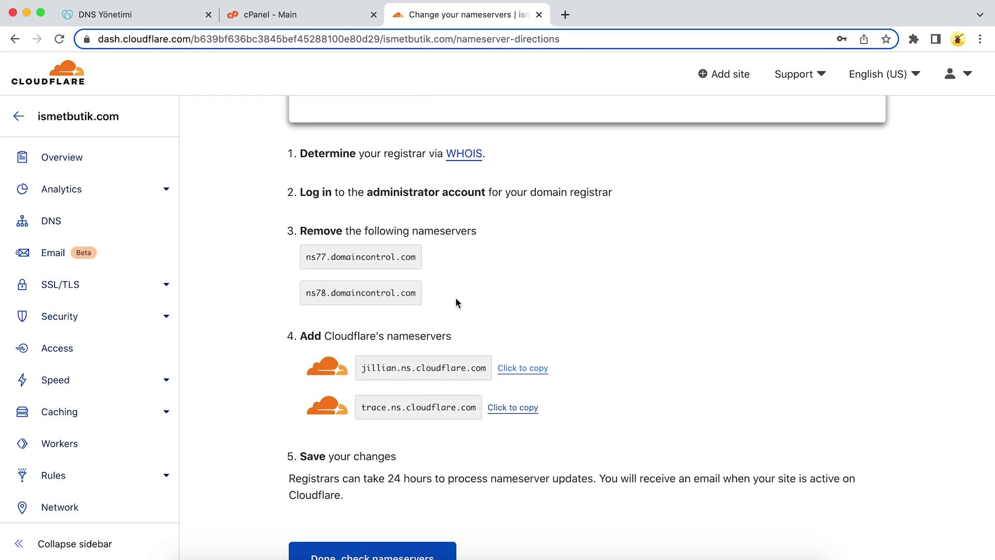
left_click(500, 408)
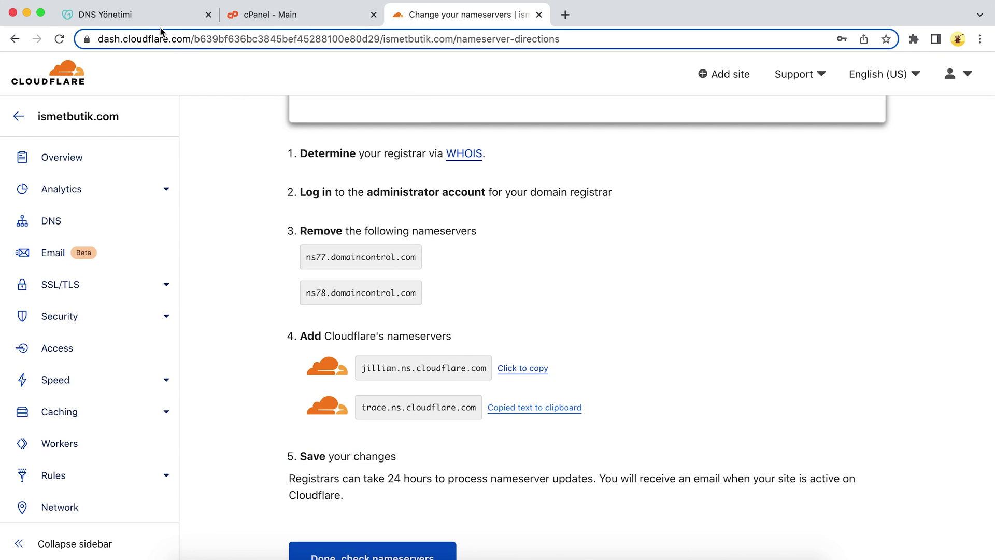
left_click(171, 18)
triple_click(444, 278)
key("super+v")
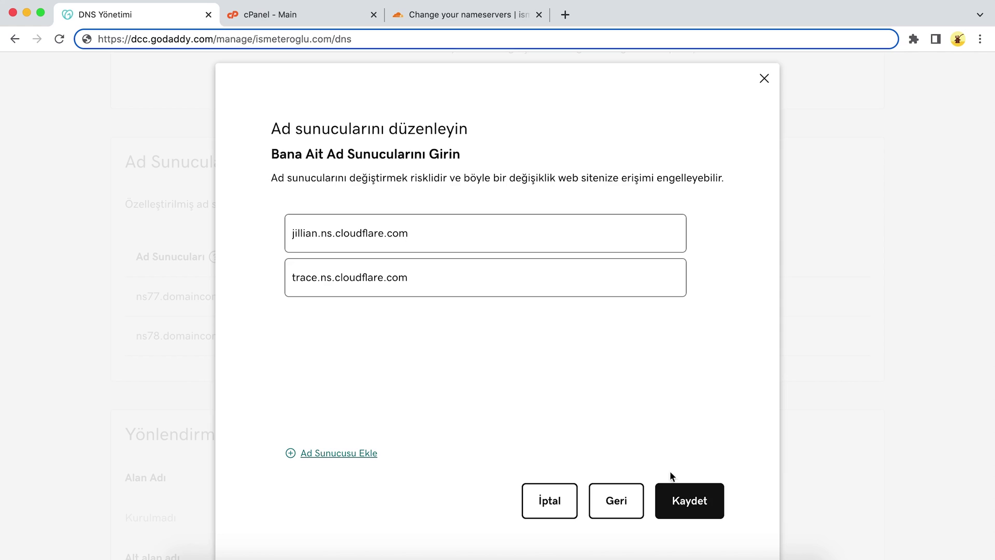
left_click(678, 504)
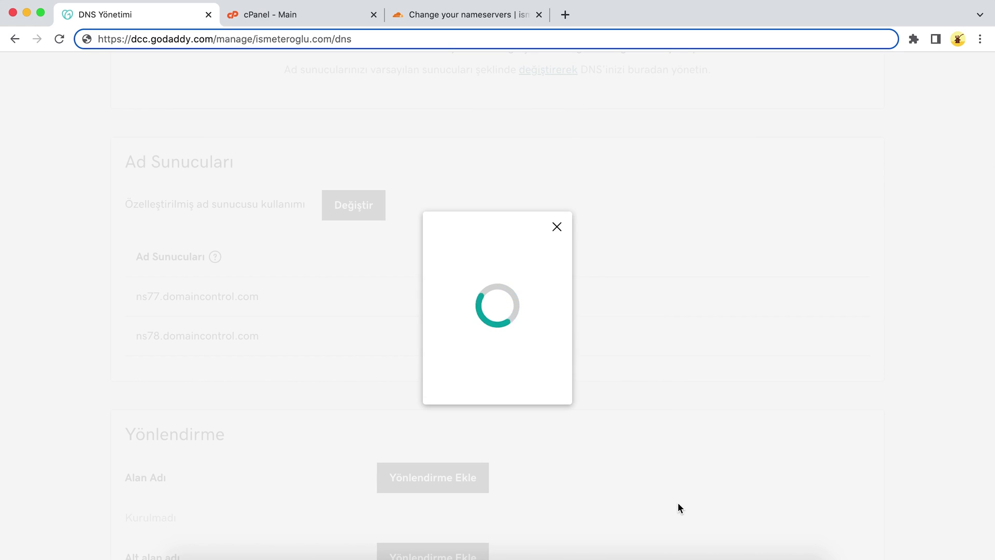
Accept and confirm the nameserver update, then check the Ad Sunucuları section.
left_click(306, 357)
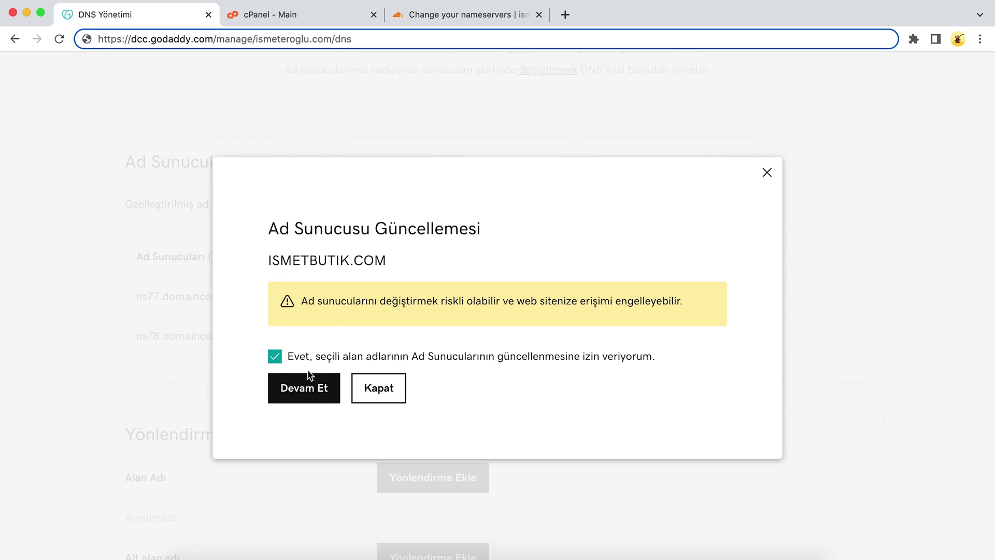
left_click(309, 389)
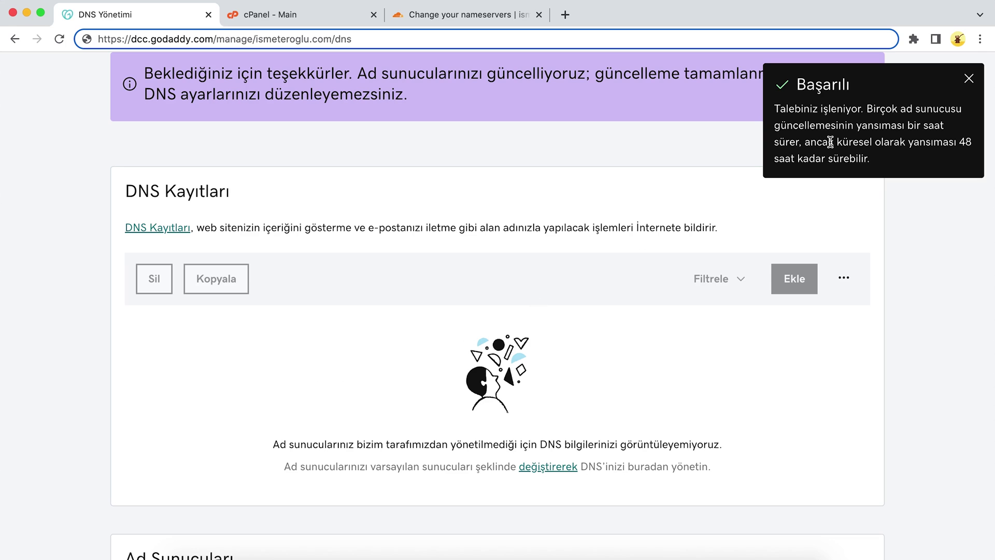
scroll(833, 184, "down", 14)
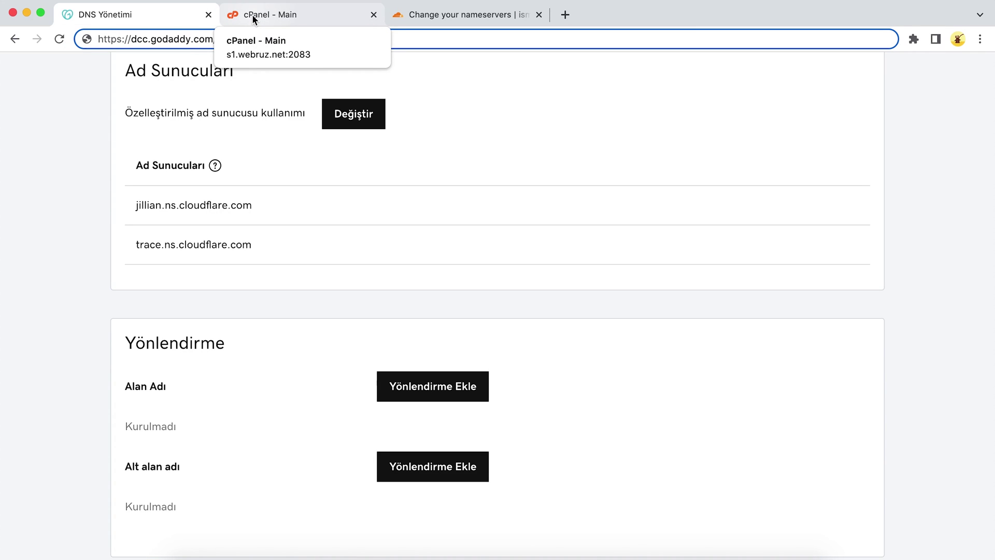
Tell Cloudflare that ismetbutik.com's nameservers have been changed.
left_click(443, 16)
scroll(445, 316, "down", 5)
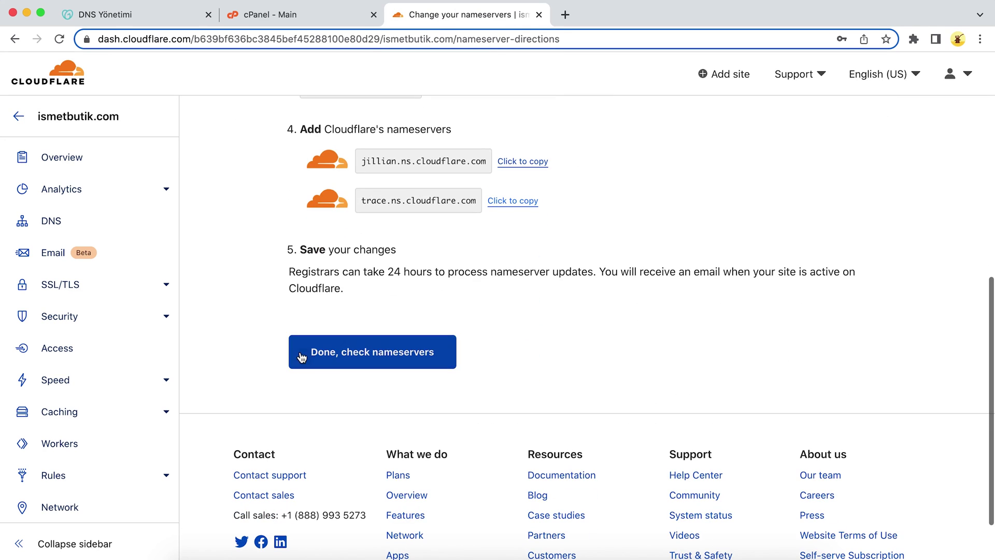
left_click(353, 367)
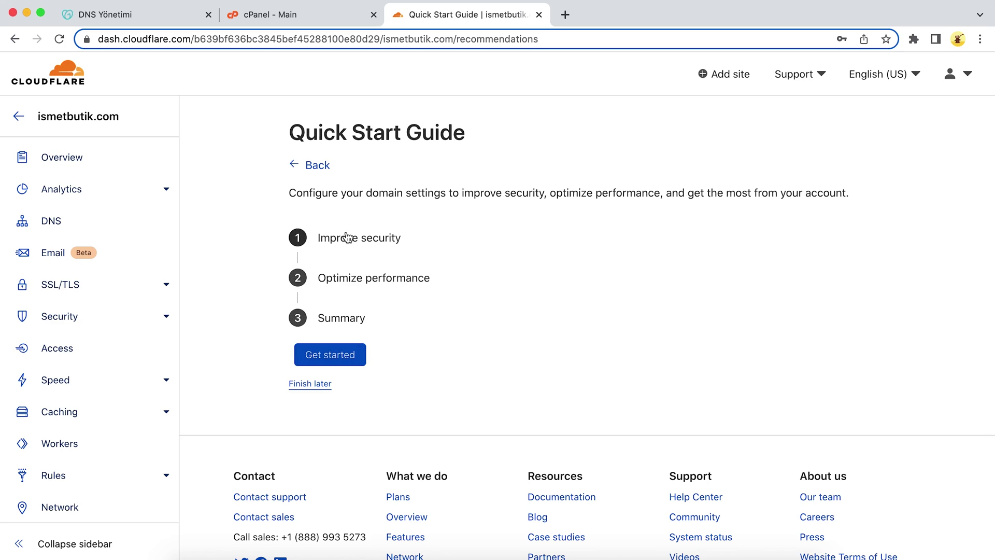
Complete the Quick Start Guide: HTTPS Rewrites, Always Use HTTPS and Brotli on, no Auto Minify.
left_click(351, 362)
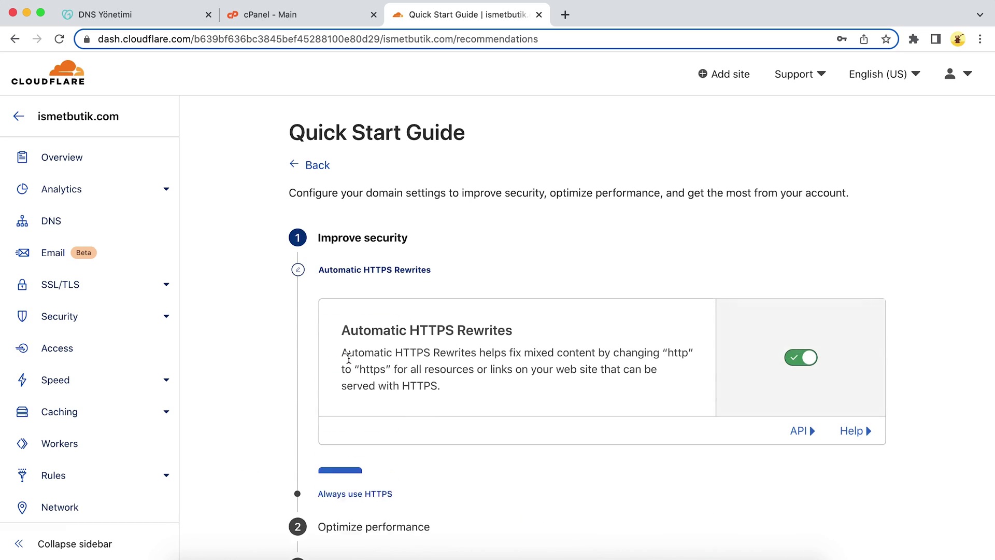
left_click(331, 477)
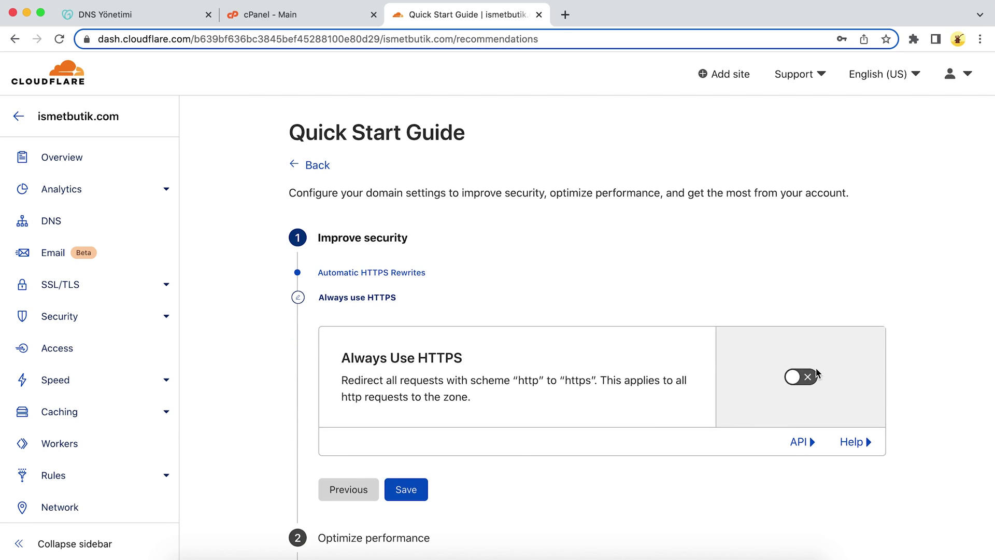
left_click(801, 377)
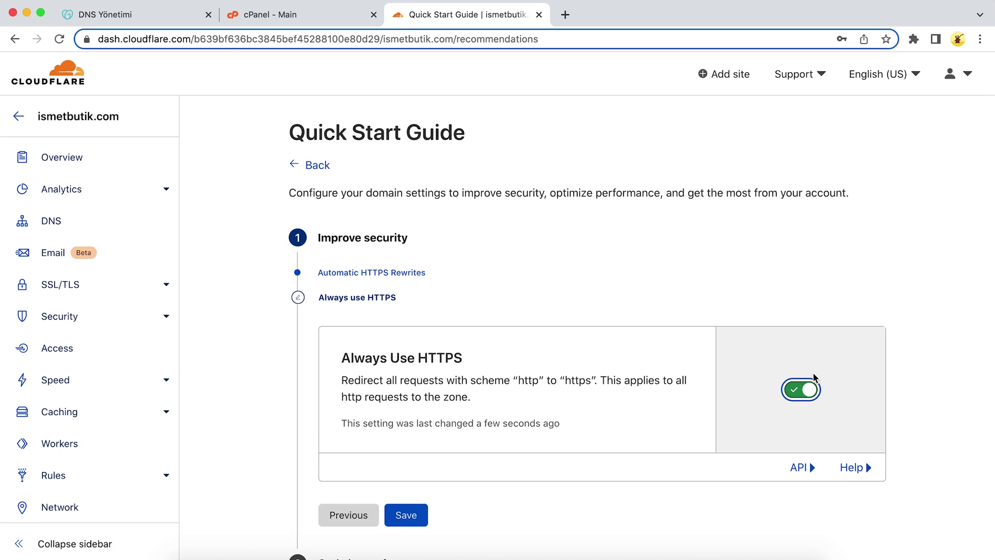
scroll(814, 378, "down", 3)
left_click(407, 426)
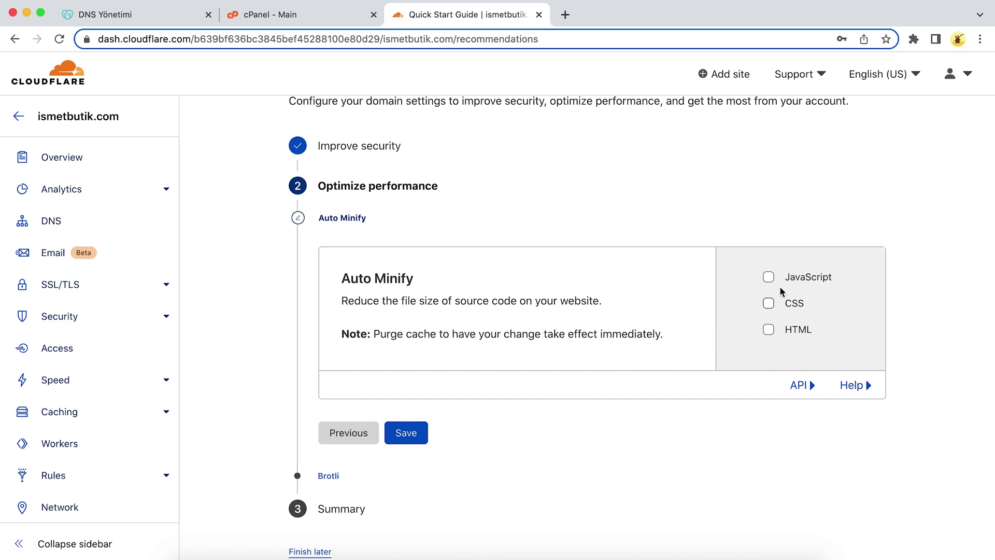
left_click(401, 431)
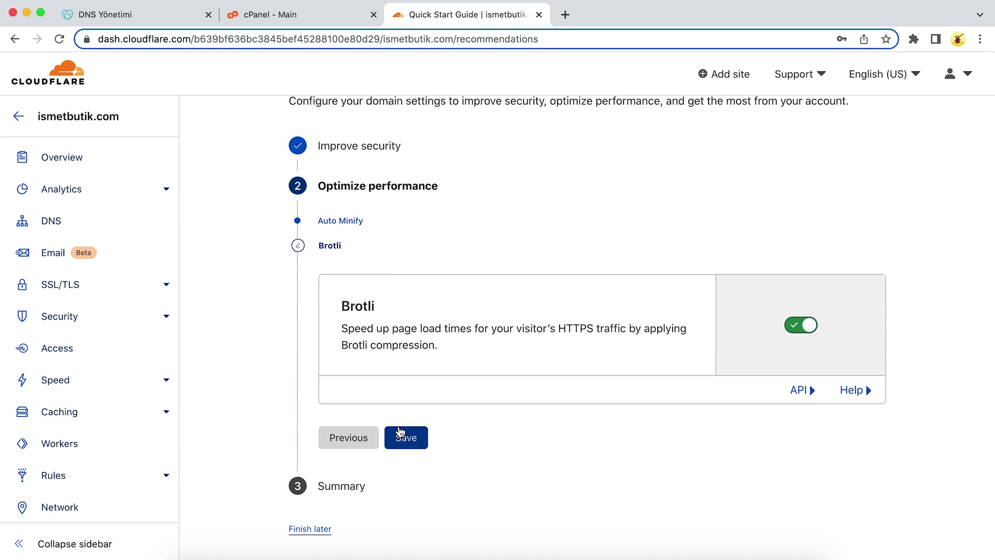
left_click(401, 433)
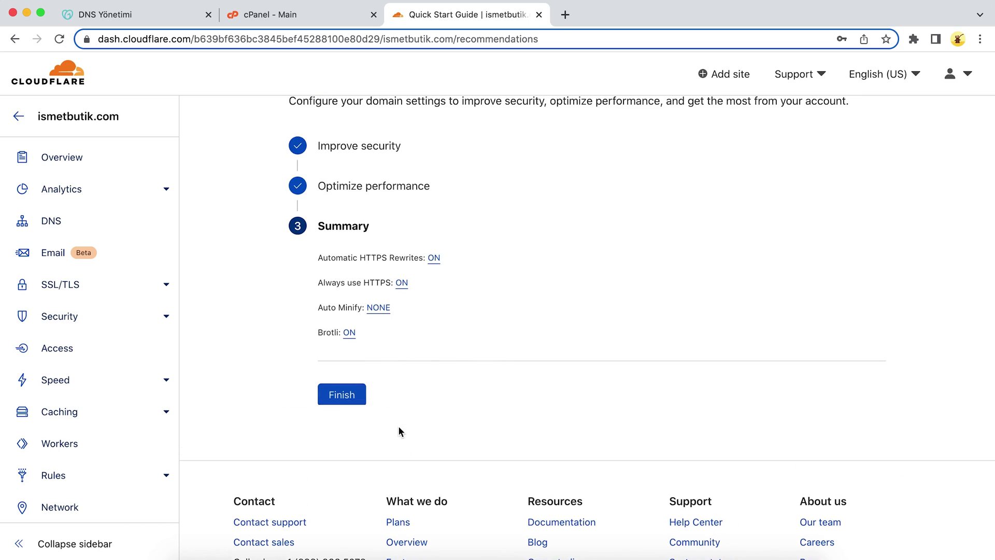
left_click(341, 396)
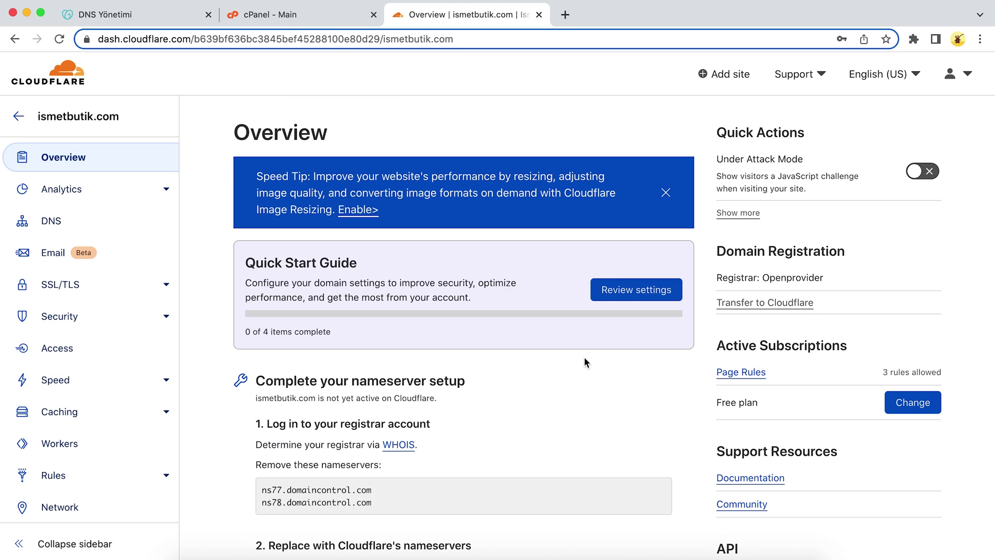
Reload the Overview until Cloudflare reports it is protecting the site, then close the Cloudflare and GoDaddy tabs.
scroll(585, 362, "down", 5)
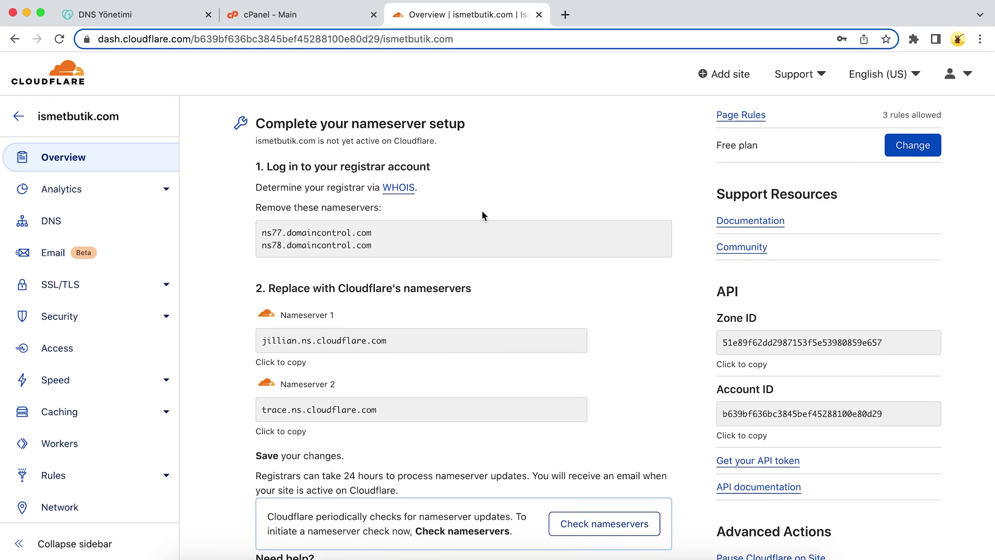
key("super+r")
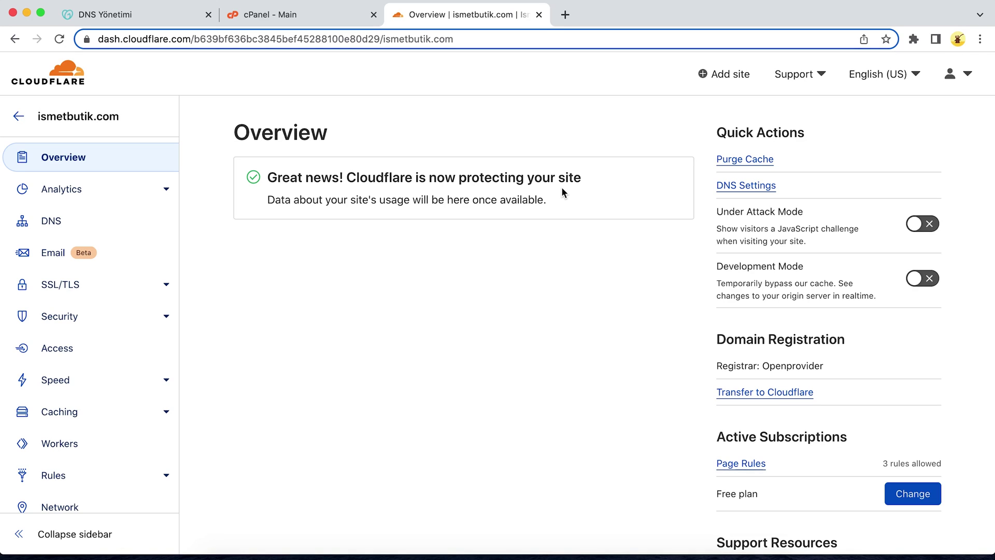
left_click(539, 15)
left_click(209, 18)
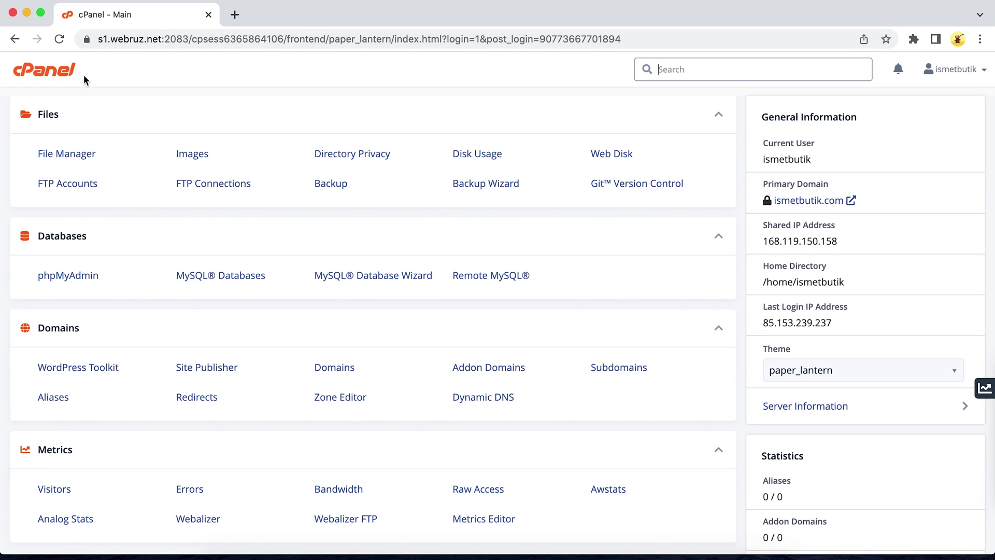
Open the empty public_html folder in cPanel File Manager and go to its Upload page.
left_click(62, 155)
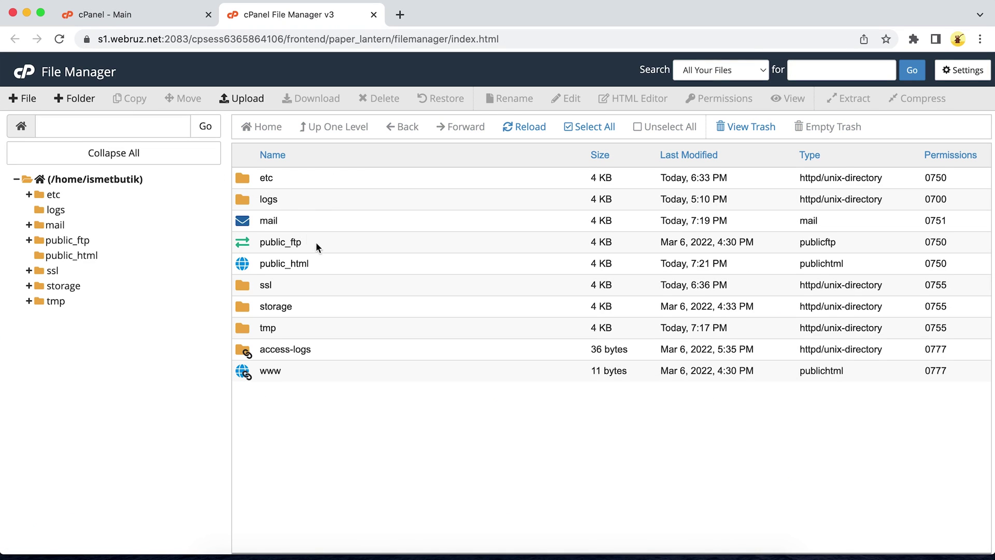
double_click(327, 265)
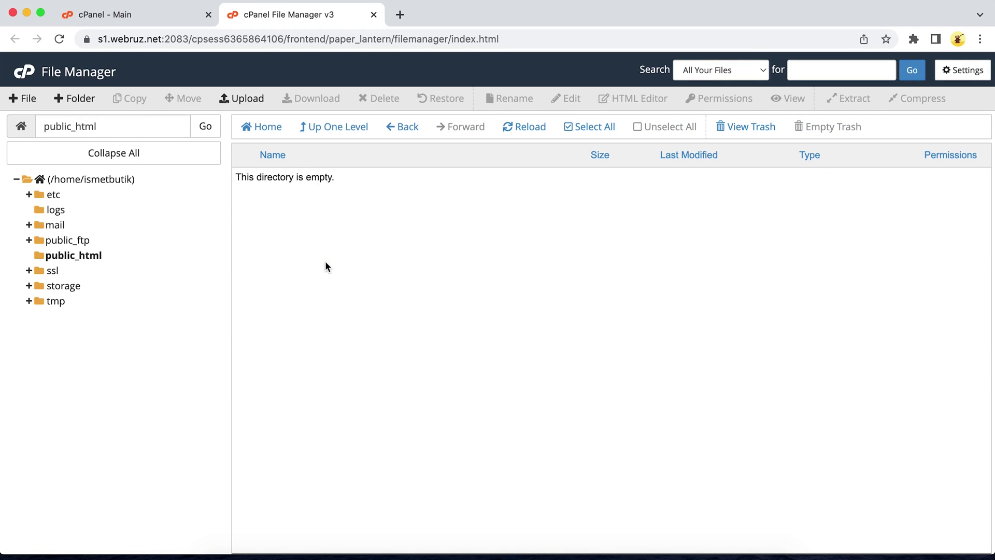
left_click(242, 100)
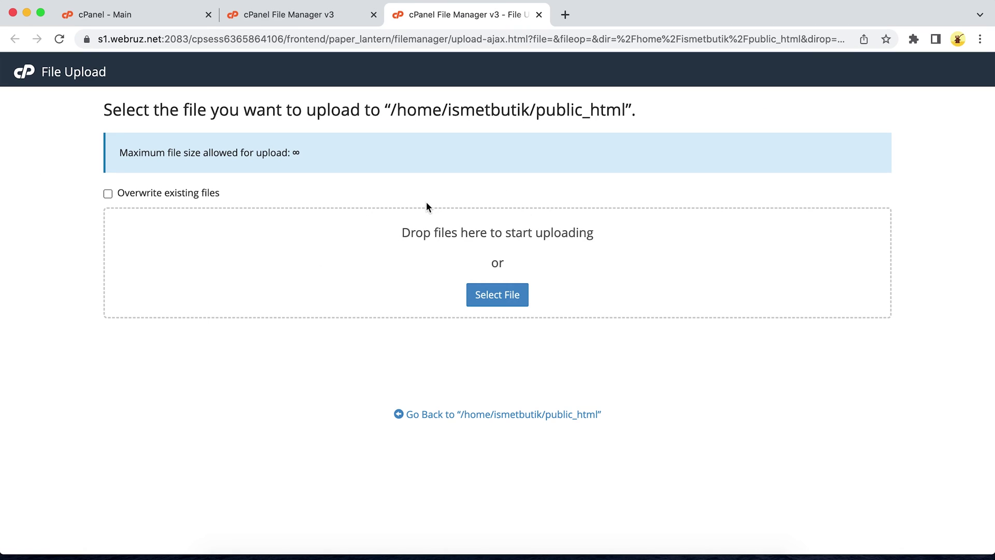
left_click(562, 17)
Search 'wordpress indir' and download the Turkish WordPress 6.0.2 zip from tr.wordpress.org.
type("wordpress indir")
key("Return")
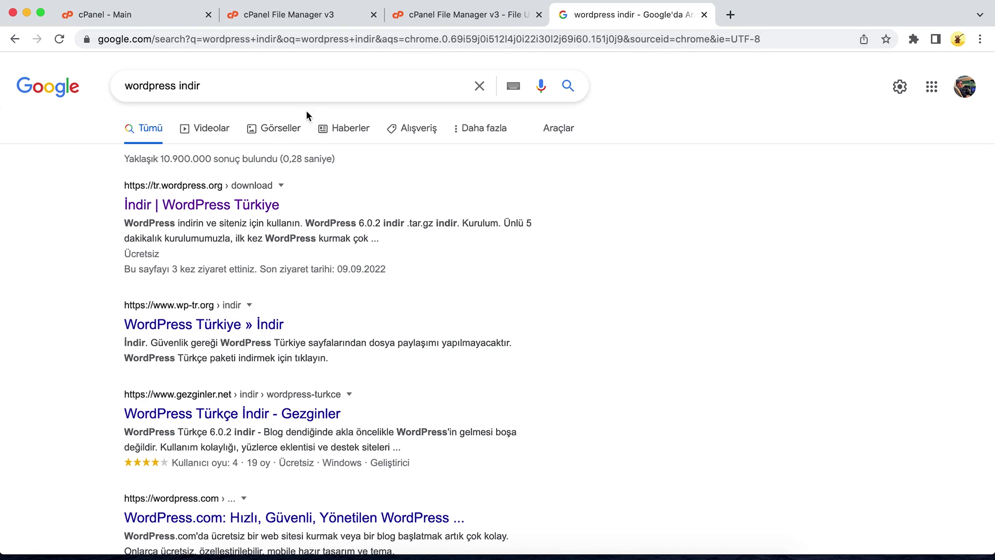
left_click(229, 208)
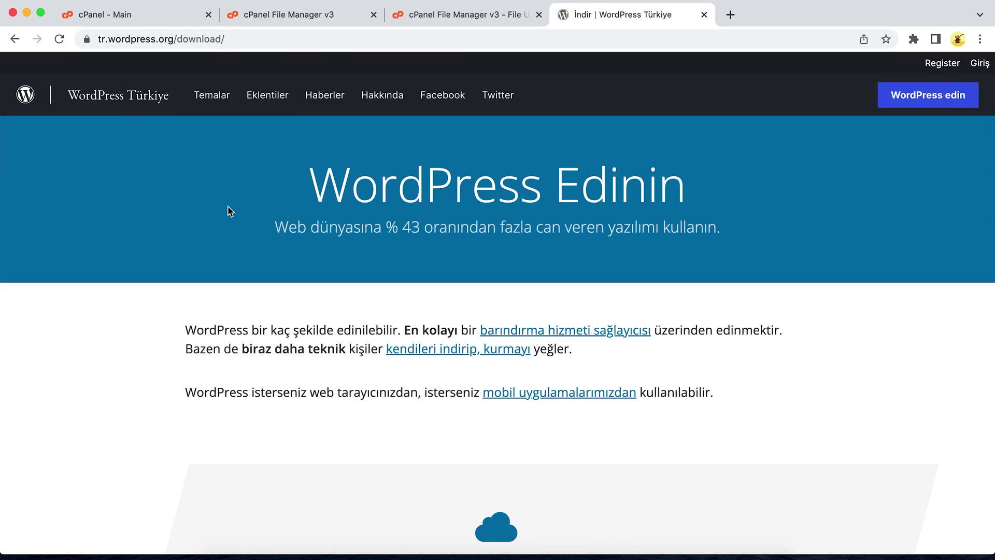
scroll(228, 208, "down", 15)
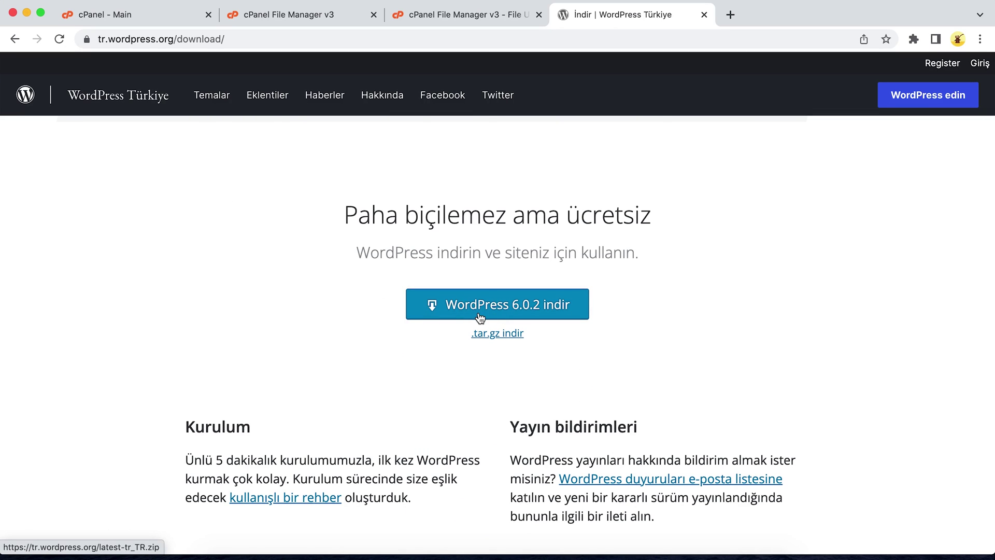
left_click(480, 317)
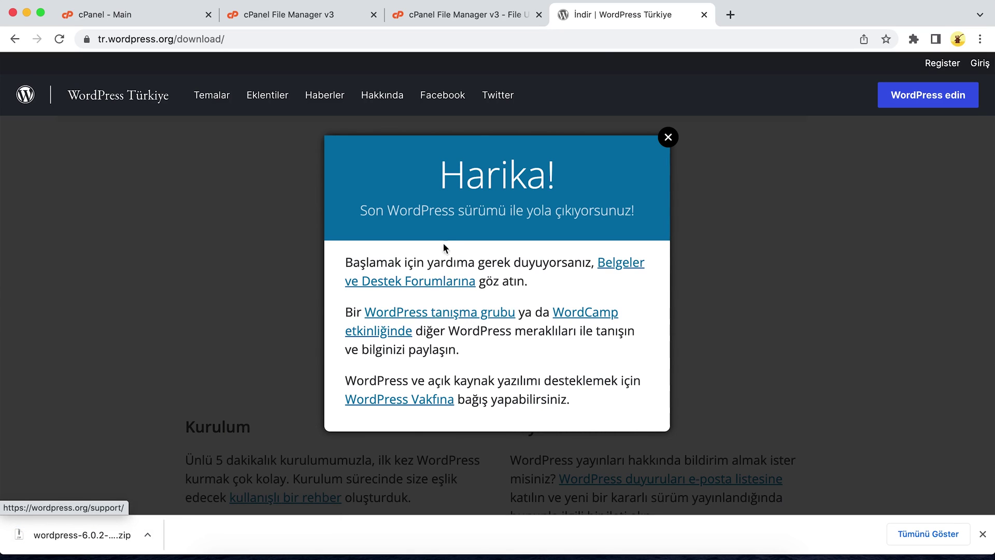
left_click(704, 15)
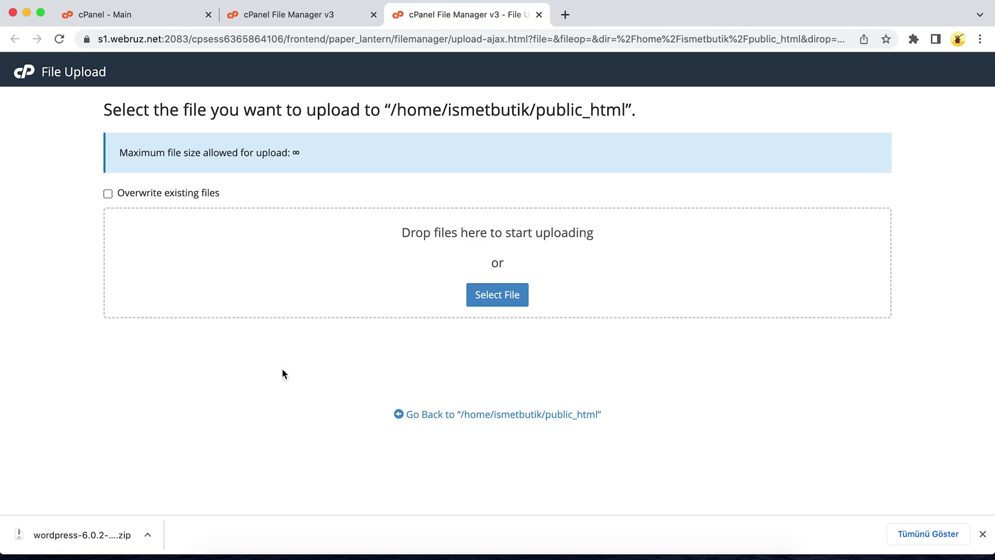
Upload the 22.5 MB wordpress-6.0.2-tr_TR (1).zip into public_html and return to its listing.
left_click_drag(61, 534, 345, 247)
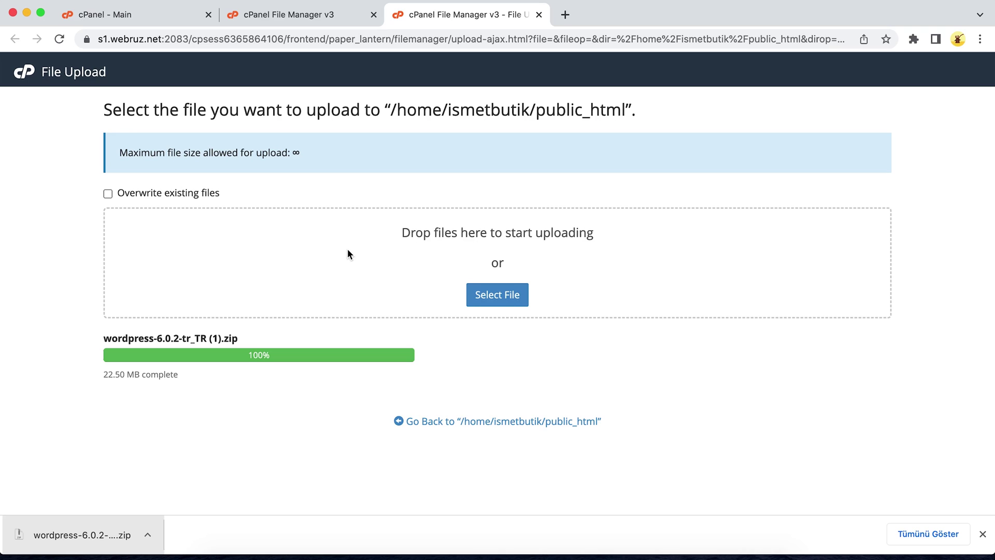
left_click(490, 422)
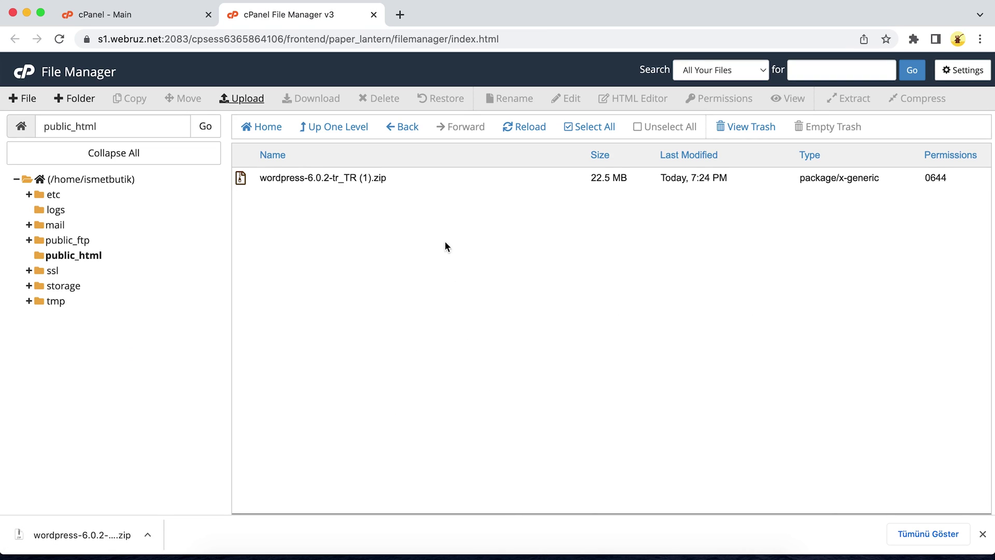
Extract the WordPress zip into /public_html, creating a wordpress folder beside it.
left_click(422, 179)
right_click(421, 179)
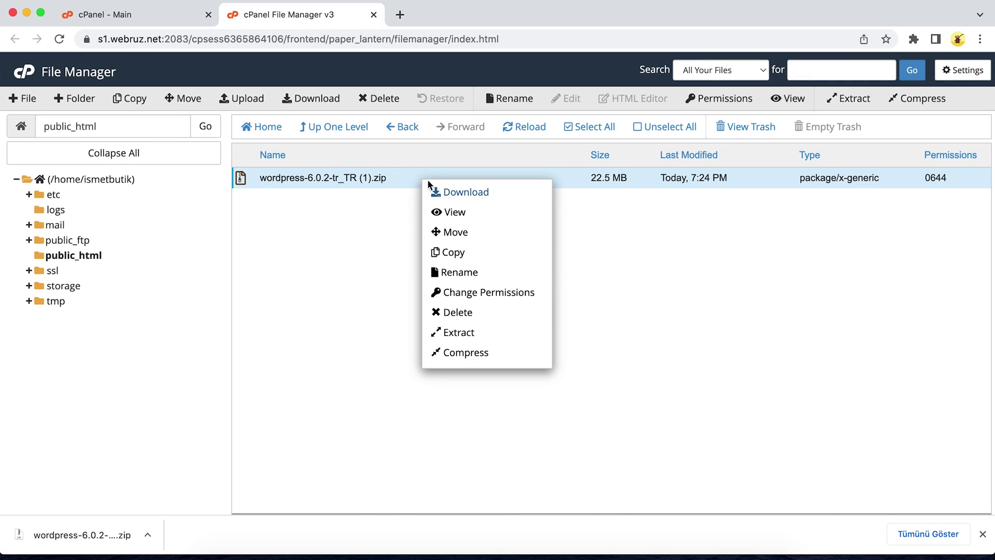
left_click(480, 332)
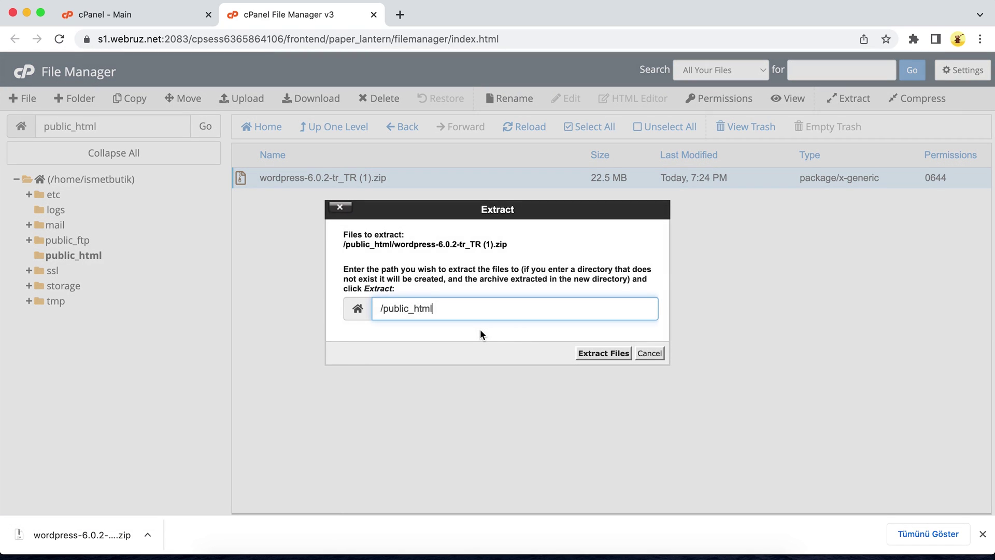
left_click(594, 355)
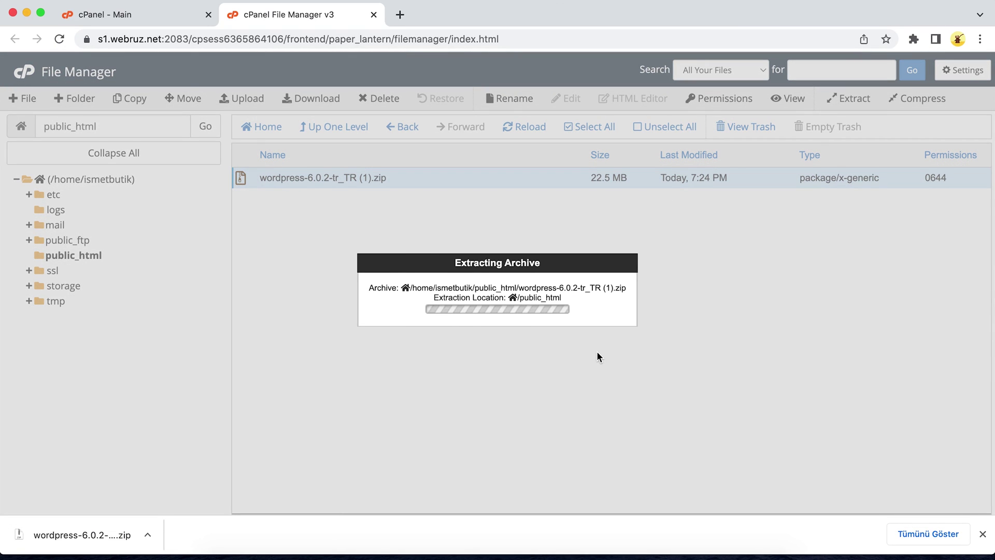
left_click(721, 424)
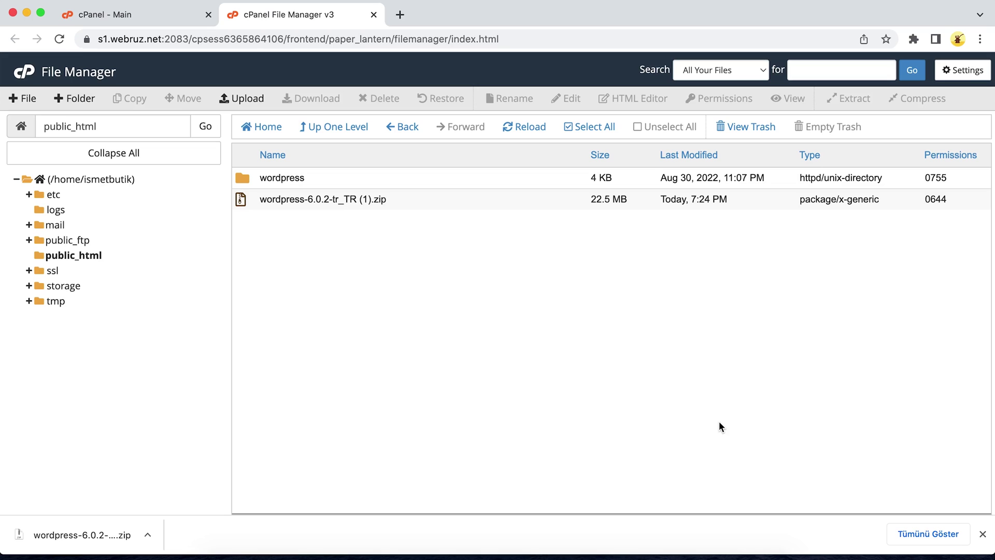
Move every file in the wordpress folder up to /public_html/.
double_click(320, 178)
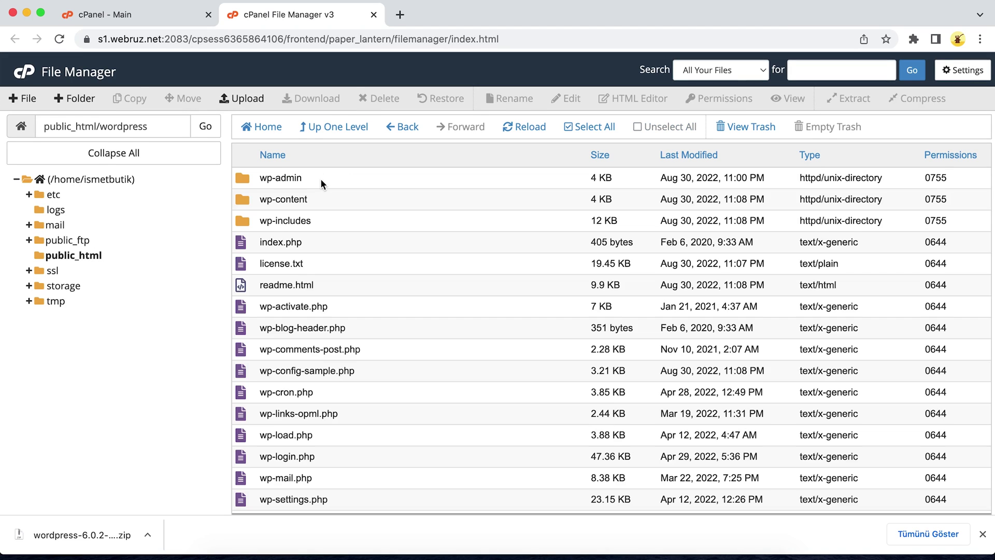
left_click(575, 129)
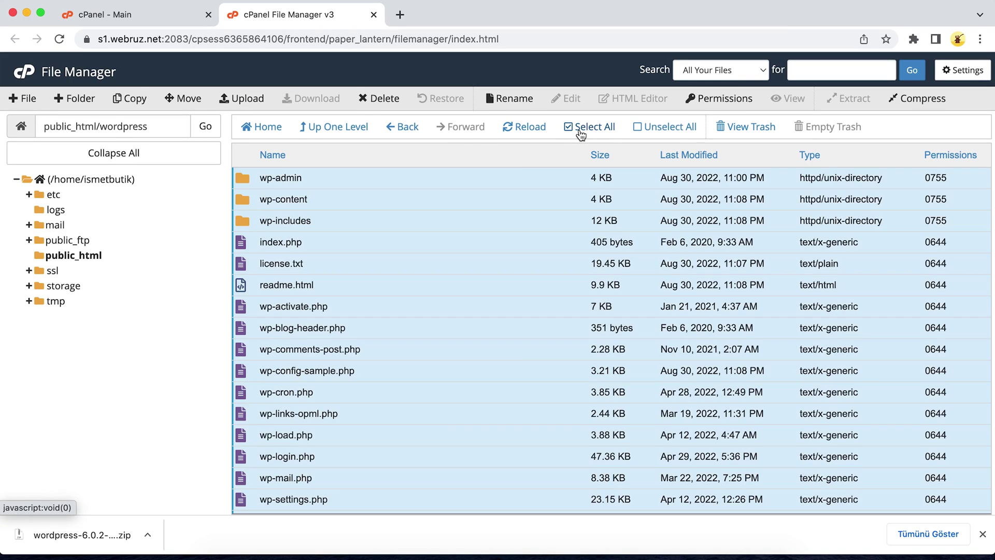
right_click(434, 228)
left_click(469, 237)
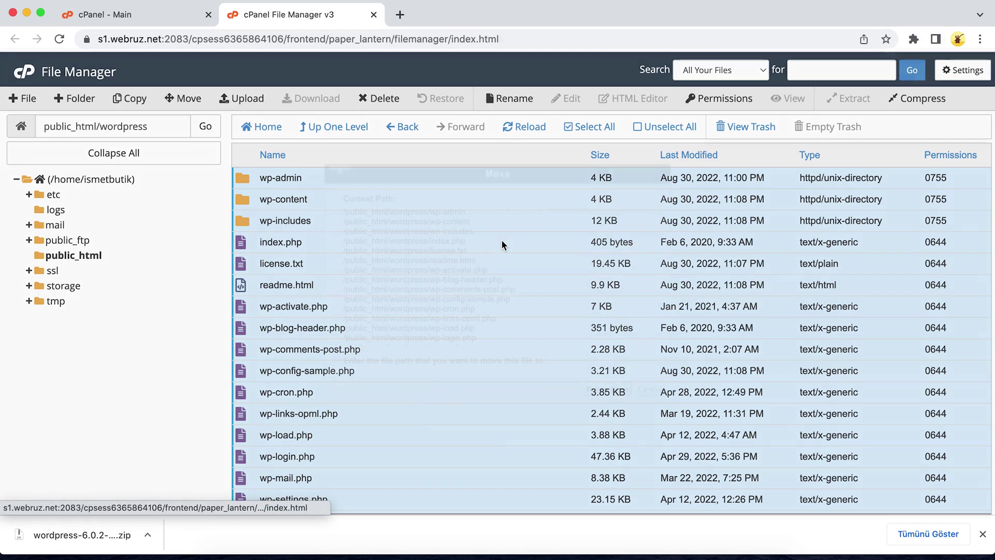
double_click(488, 344)
key("super+c")
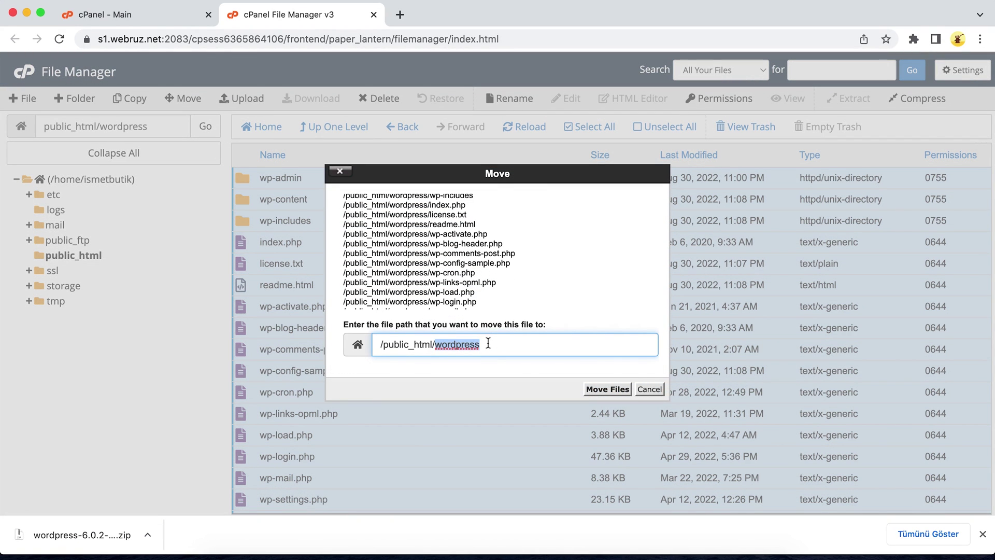
key("BackSpace")
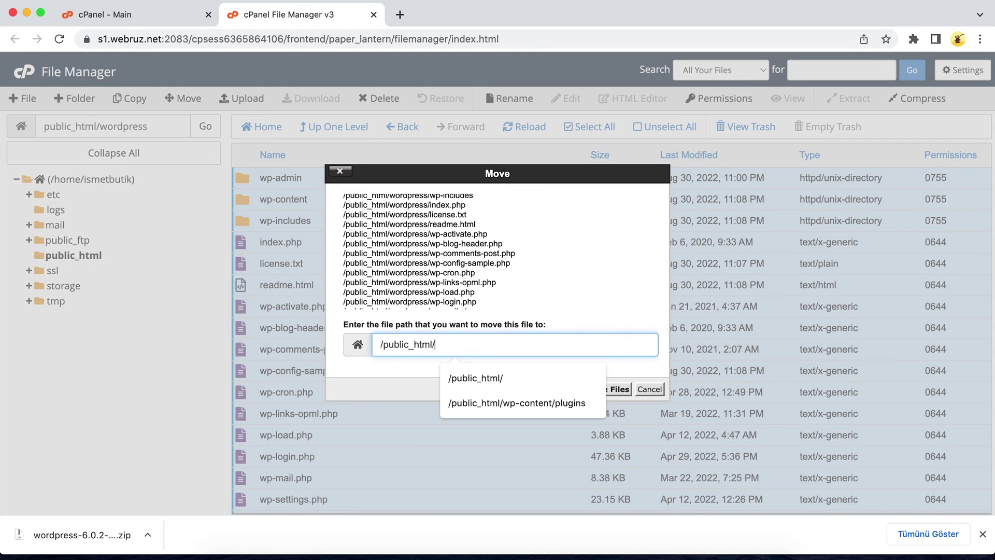
left_click(549, 313)
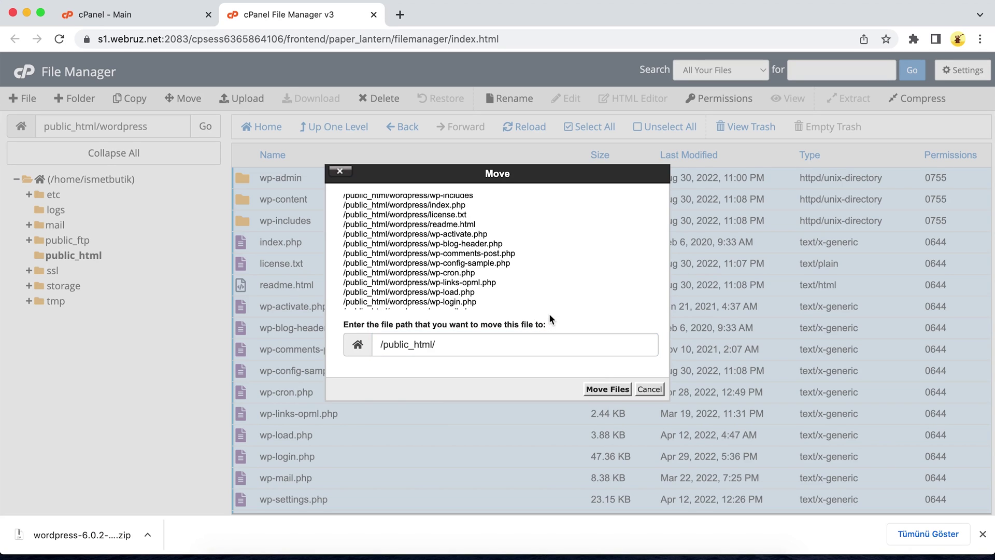
left_click(605, 394)
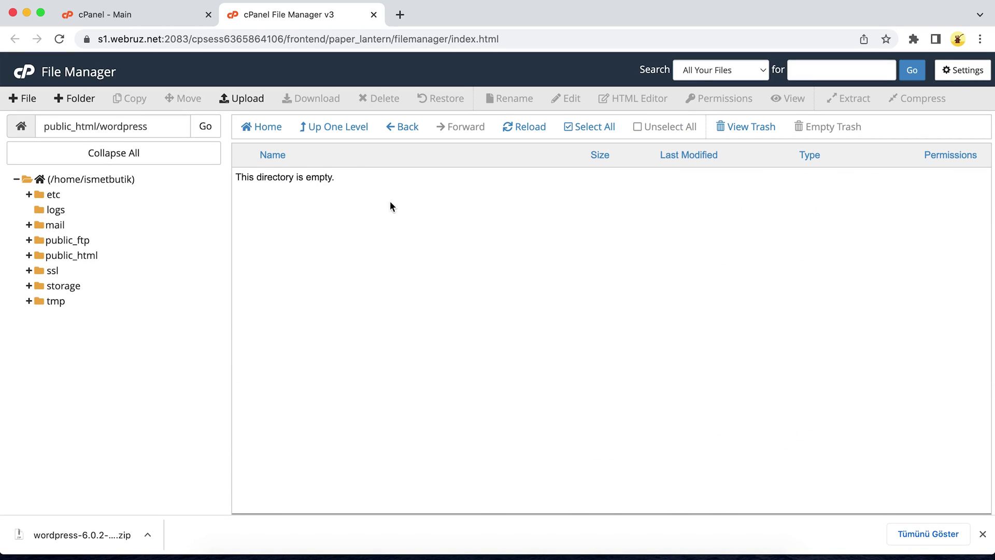
Permanently delete the empty wordpress folder and the zip, skipping the trash, and close File Manager.
left_click(329, 136)
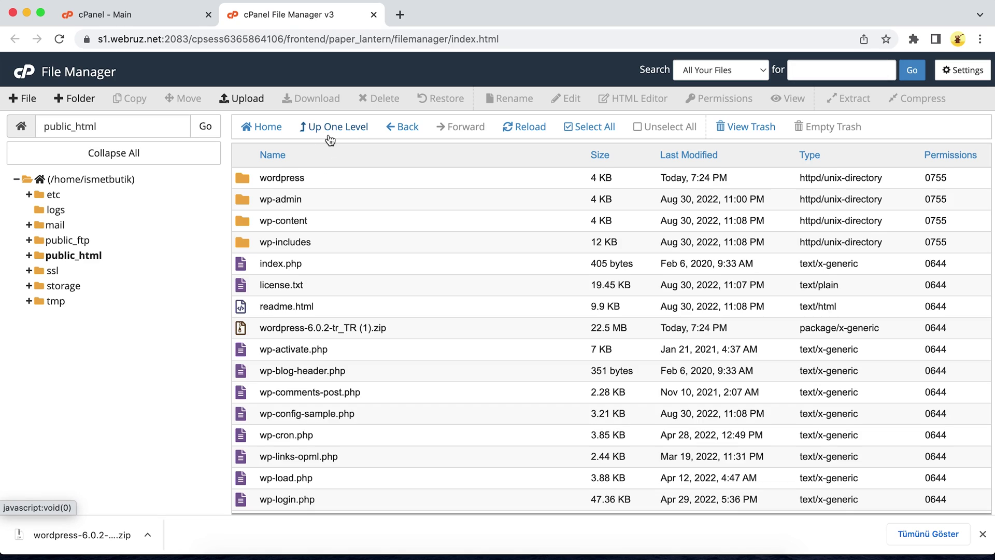
left_click(329, 182)
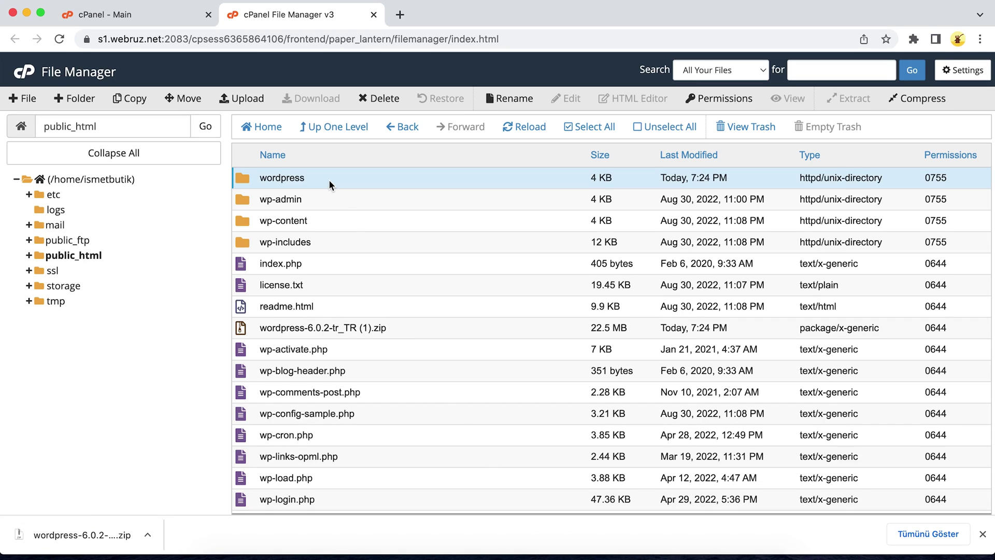
left_click(418, 331, "super")
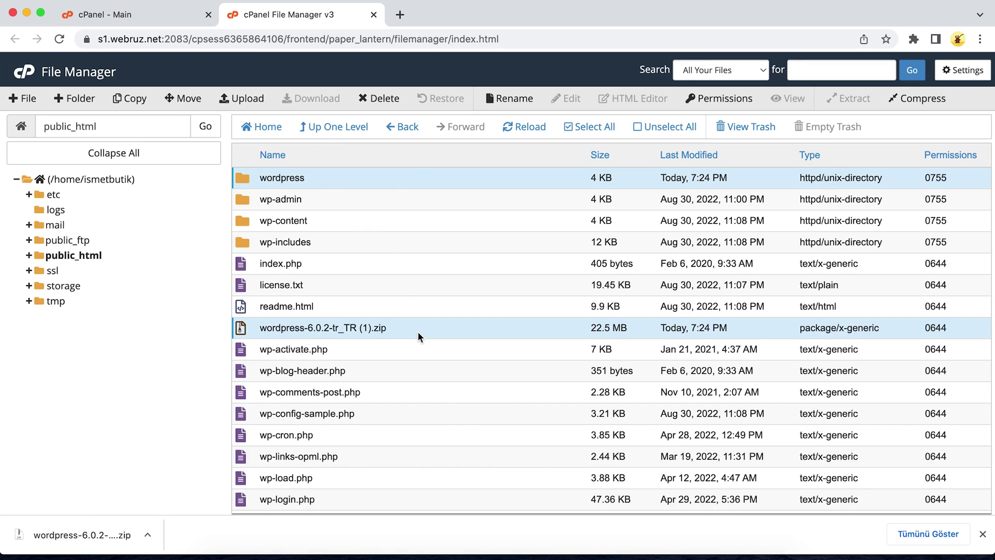
left_click(381, 98)
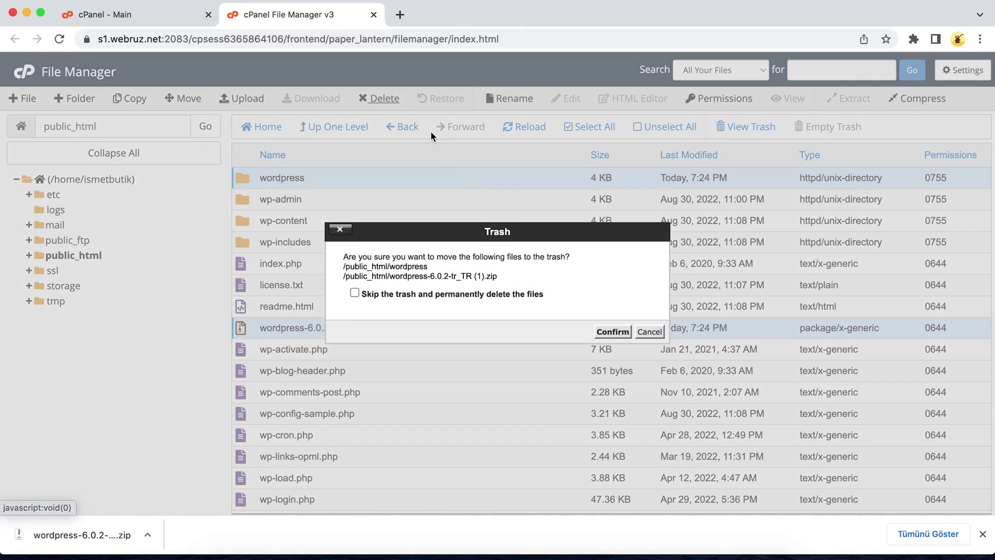
left_click(453, 295)
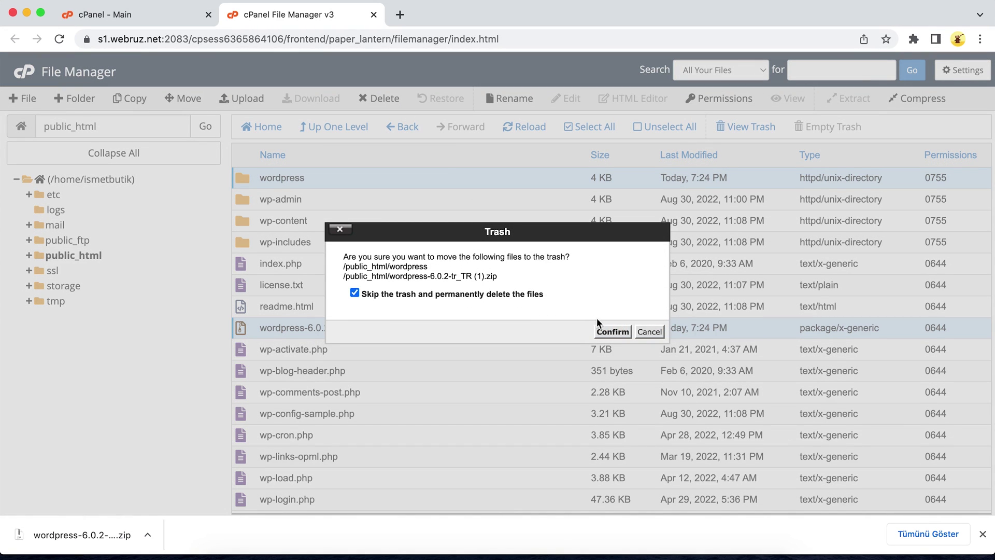
left_click(606, 331)
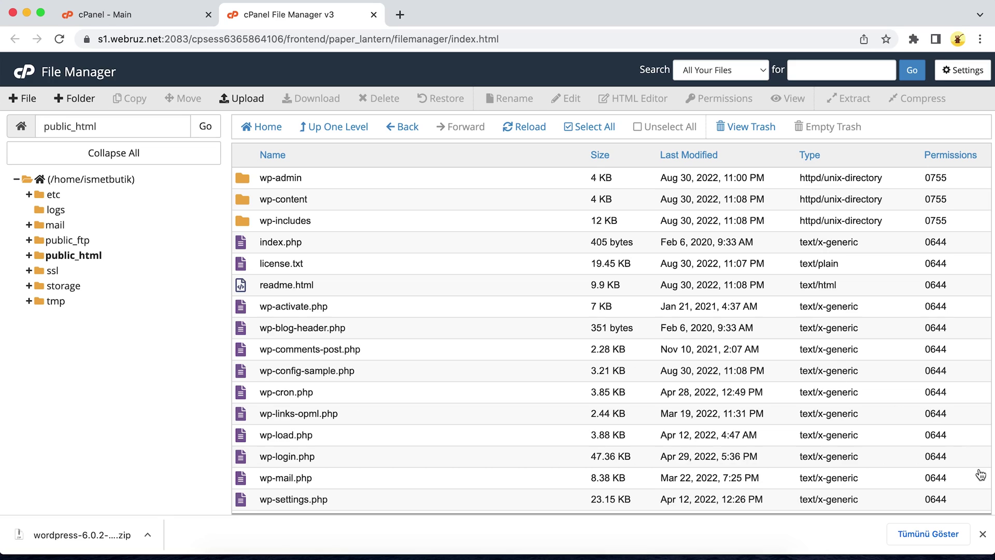
left_click(982, 535)
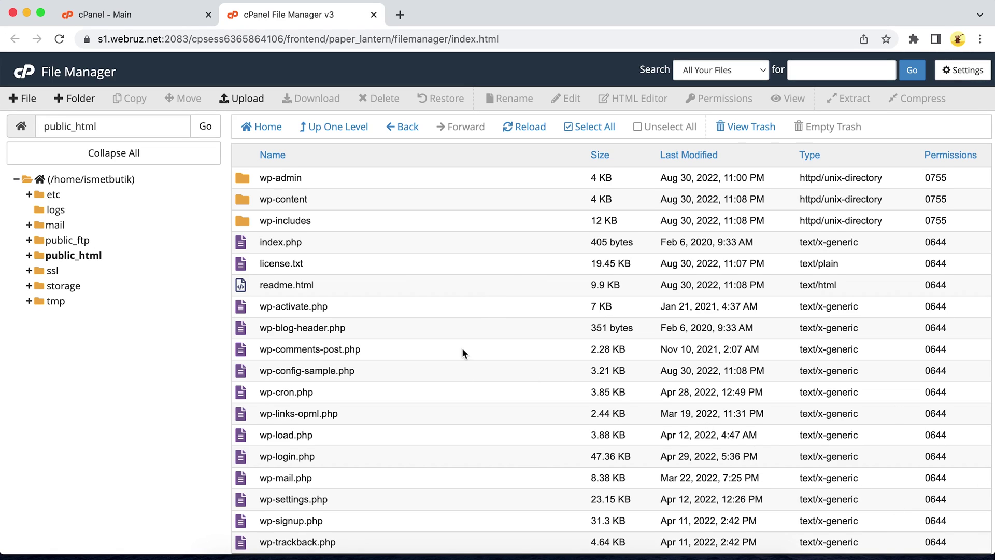
left_click(373, 15)
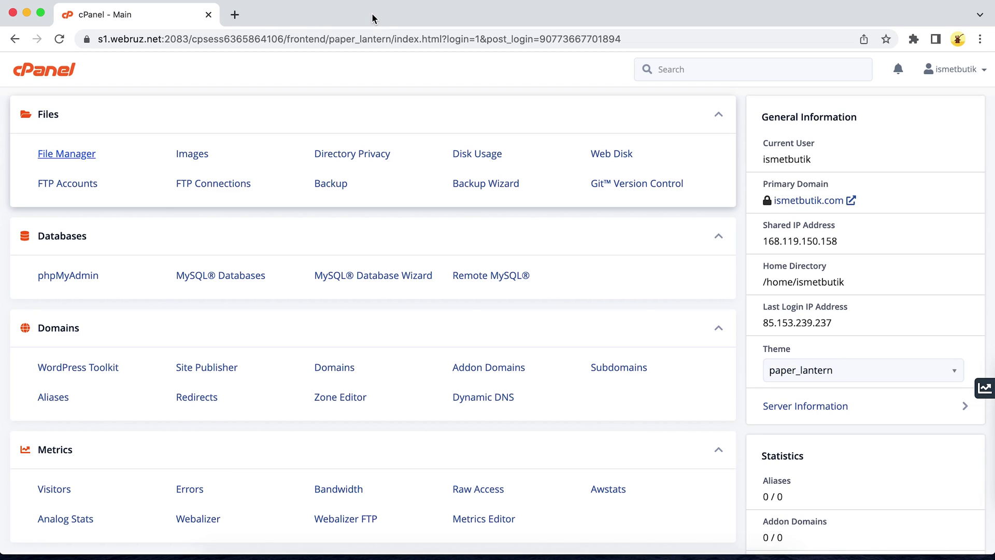
Create the MySQL database 'wordpress' with the MySQL Database Wizard.
left_click(371, 280)
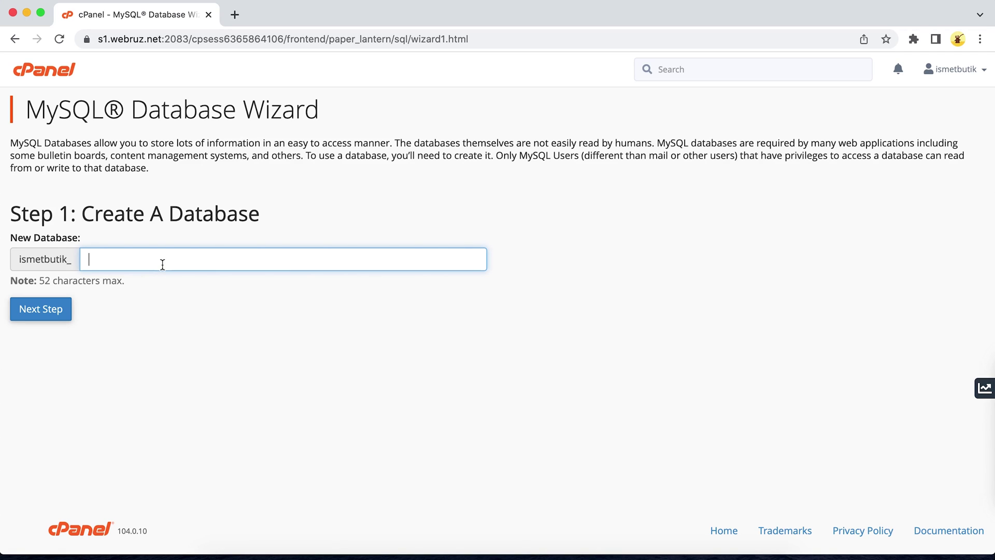
key("super+v")
left_click(50, 319)
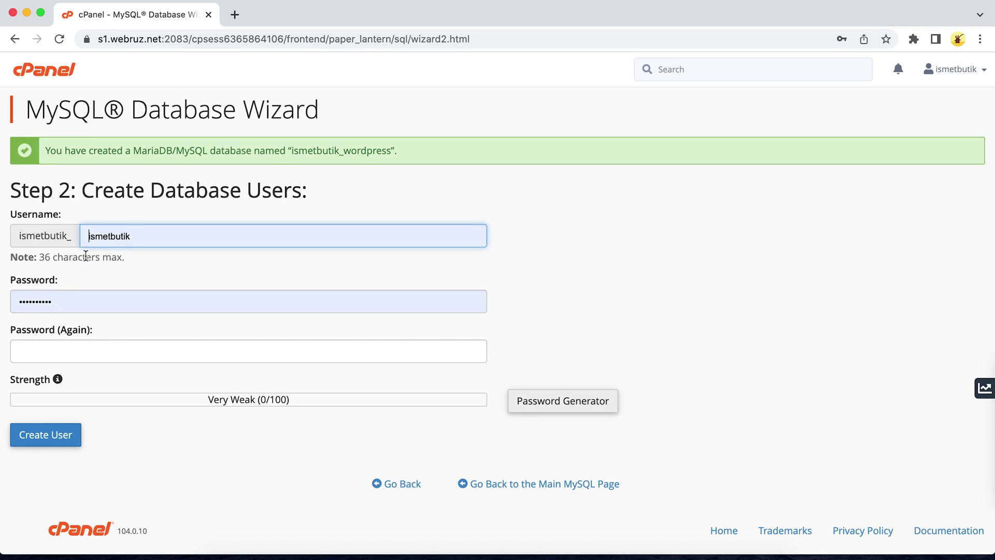
Create the database user 'wordpress' with a custom password.
key("super+a")
key("BackSpace")
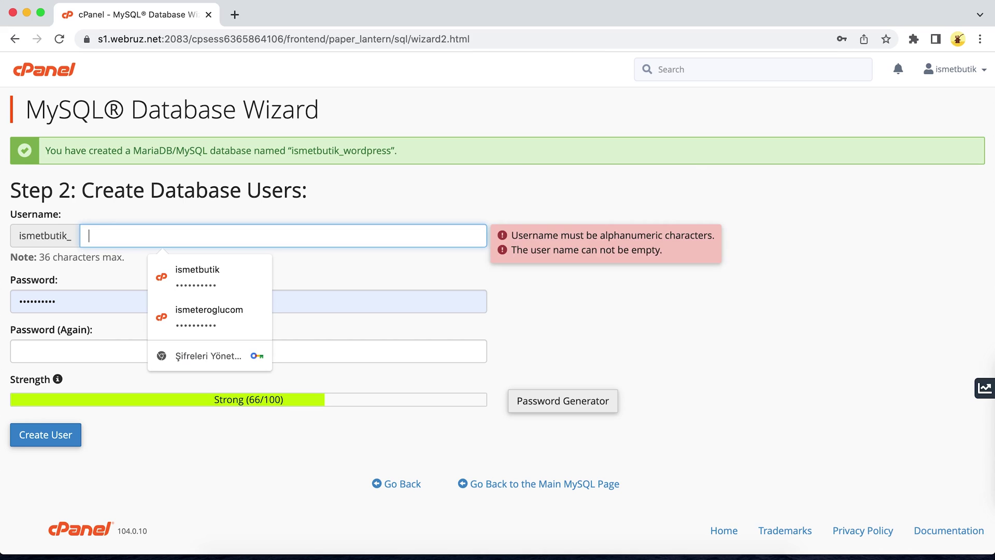
key("super+v")
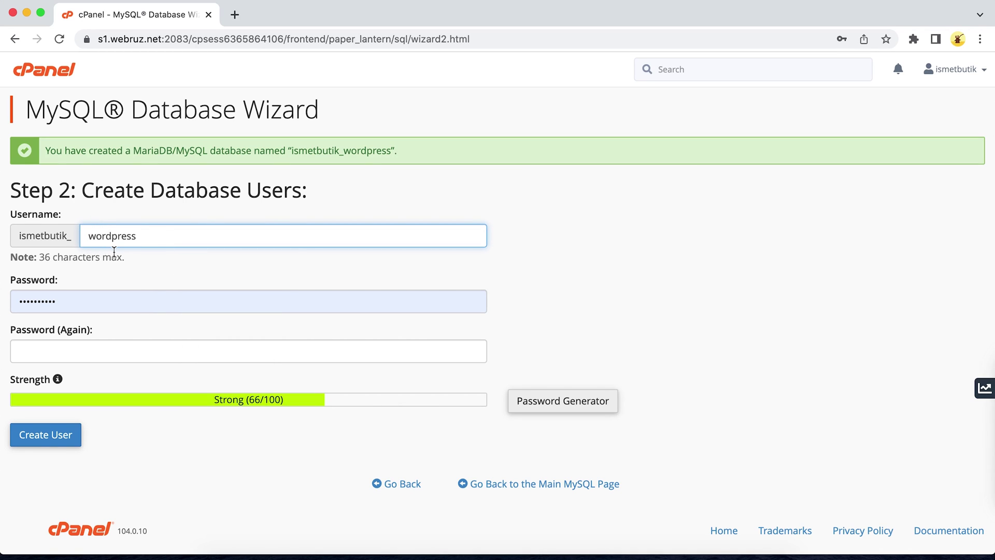
double_click(78, 297)
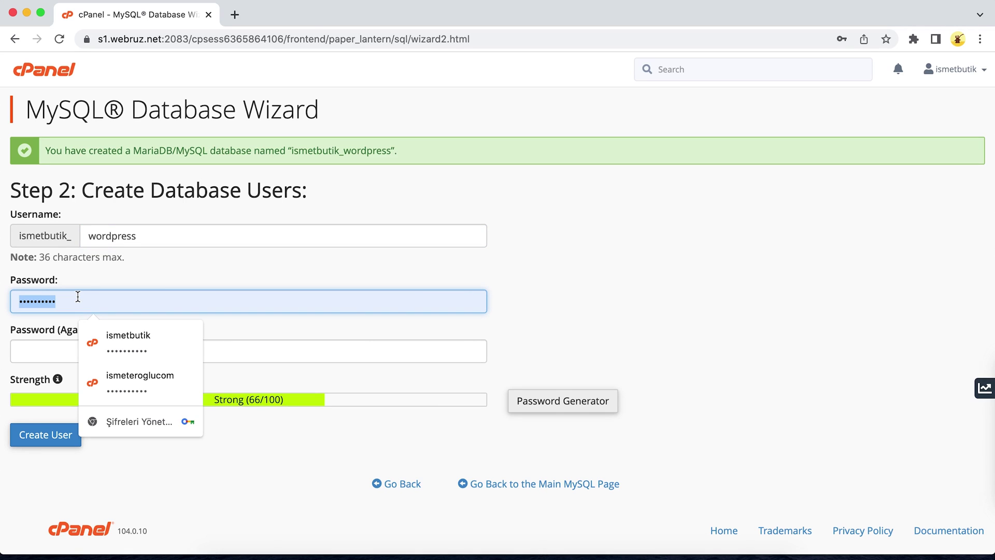
type("•••••••••")
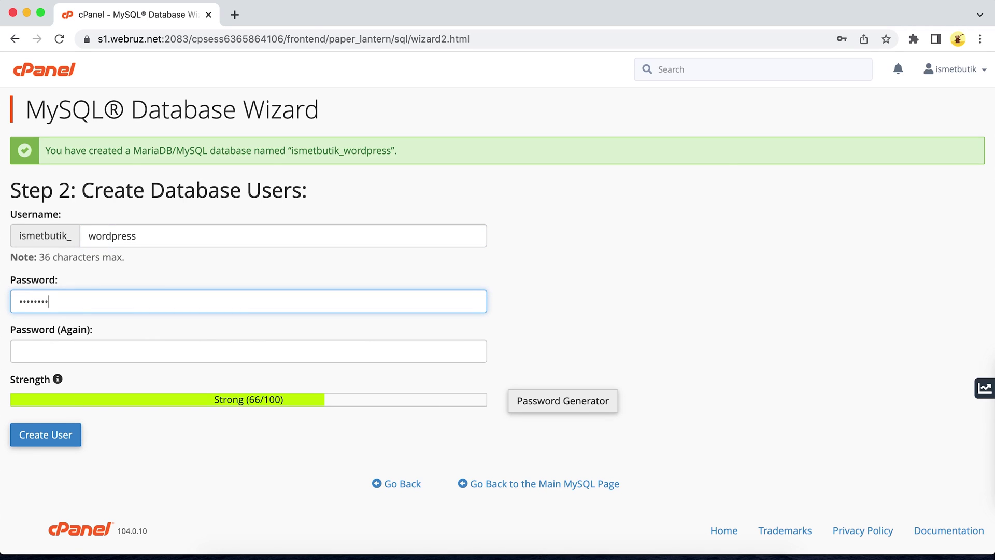
type("•")
key("Tab")
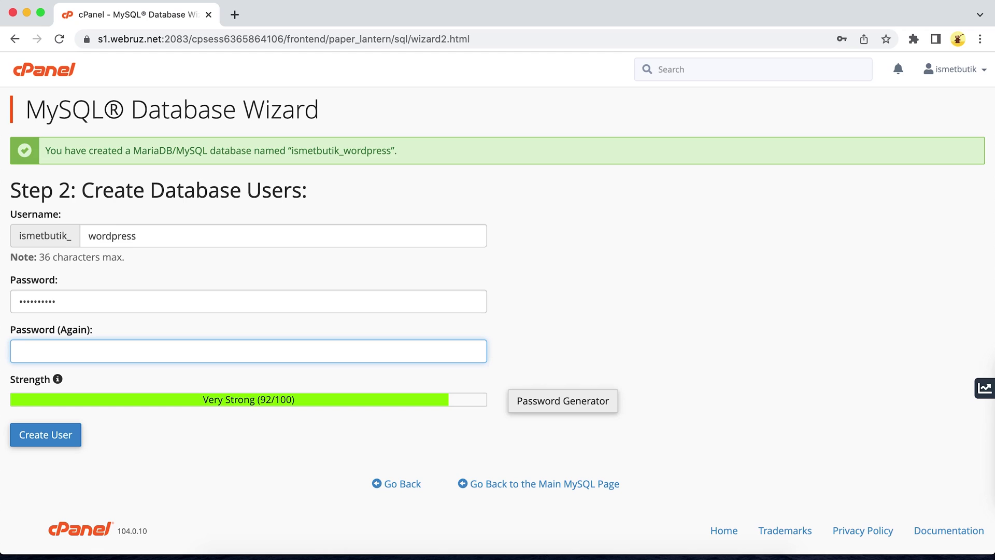
type("••••••••••")
left_click(61, 438)
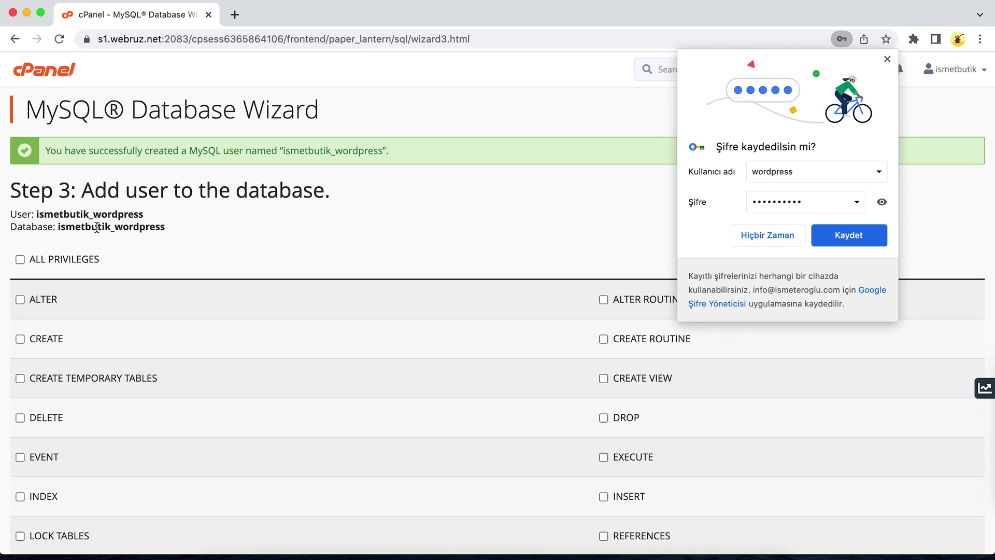
Grant the user ALL PRIVILEGES on ismetbutik_wordpress and select the database name.
left_click(88, 262)
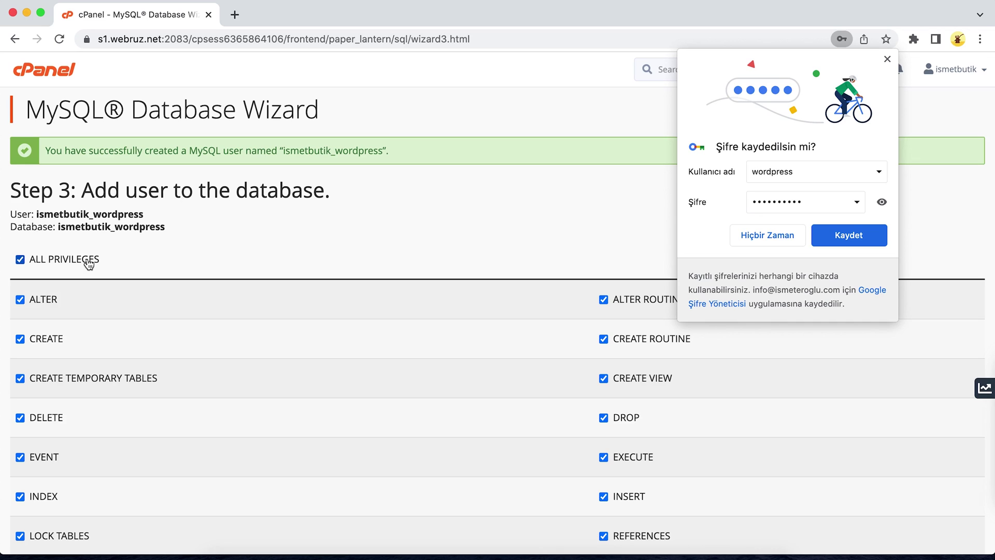
scroll(89, 263, "down", 5)
left_click(59, 410)
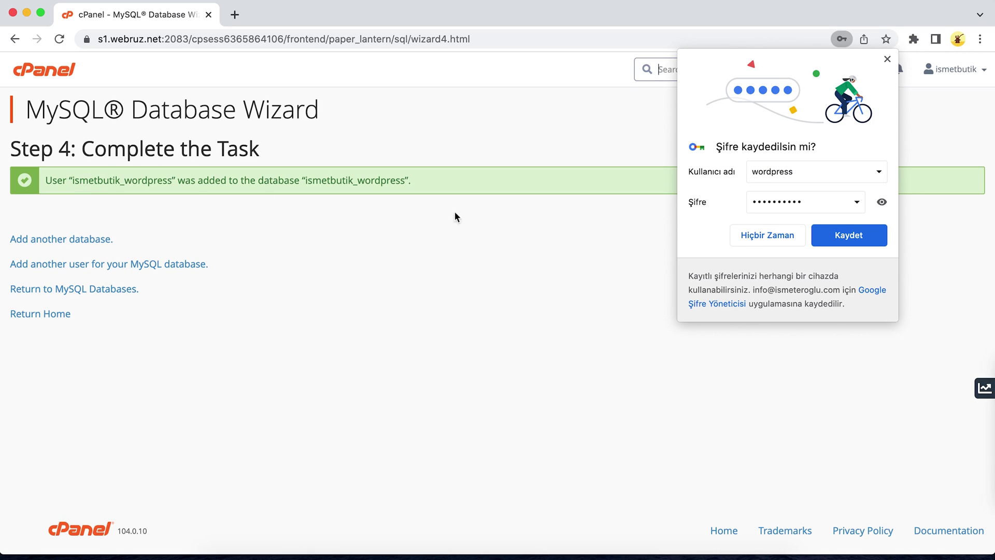
left_click(734, 235)
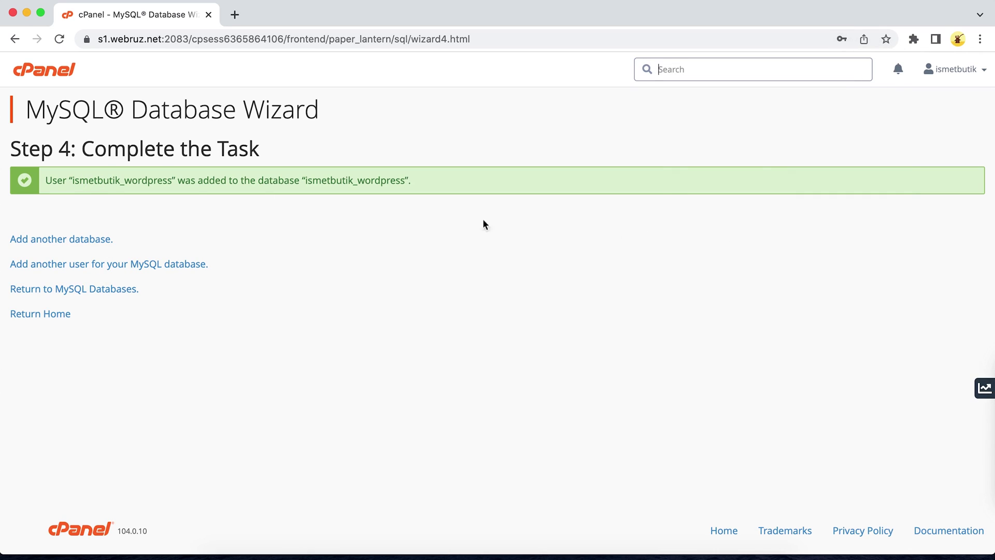
double_click(122, 181)
key("super+c")
Load ismetbutik.com in a new tab and begin the WordPress configuration setup.
left_click(233, 16)
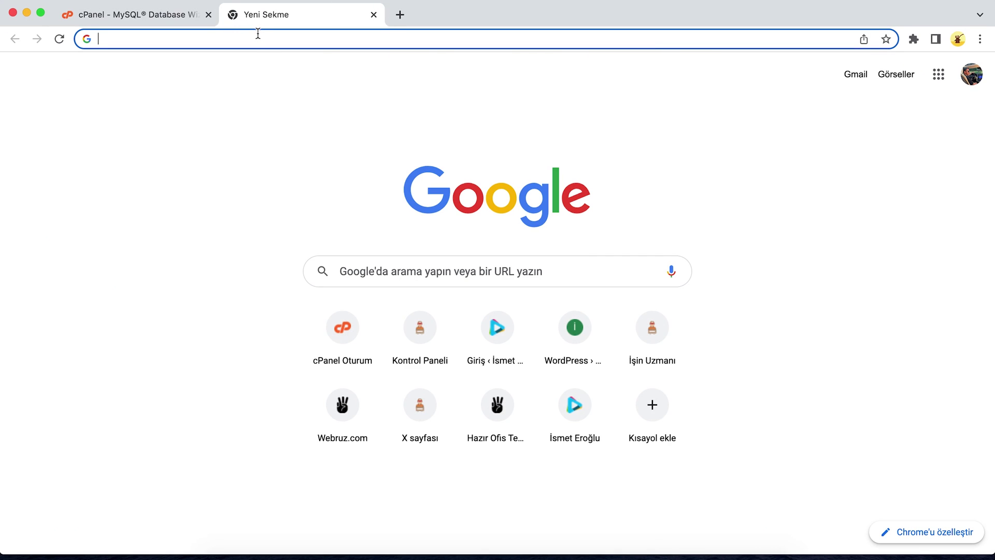
type("ismetbutik.c")
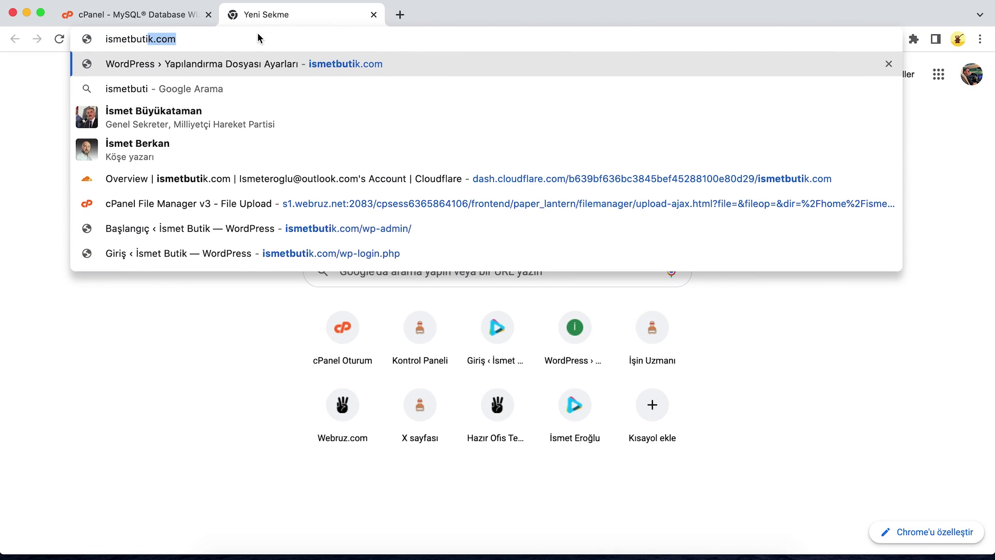
type("om")
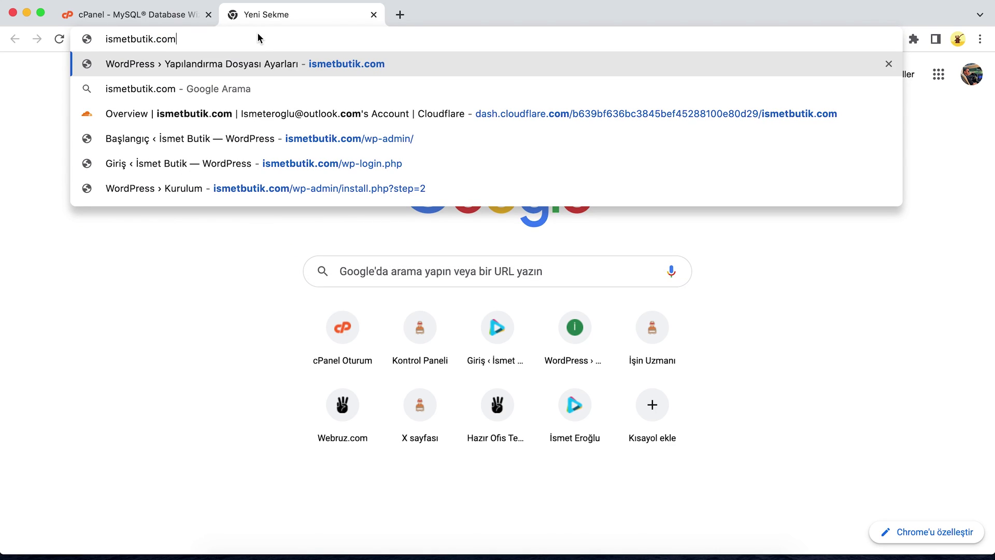
key("Return")
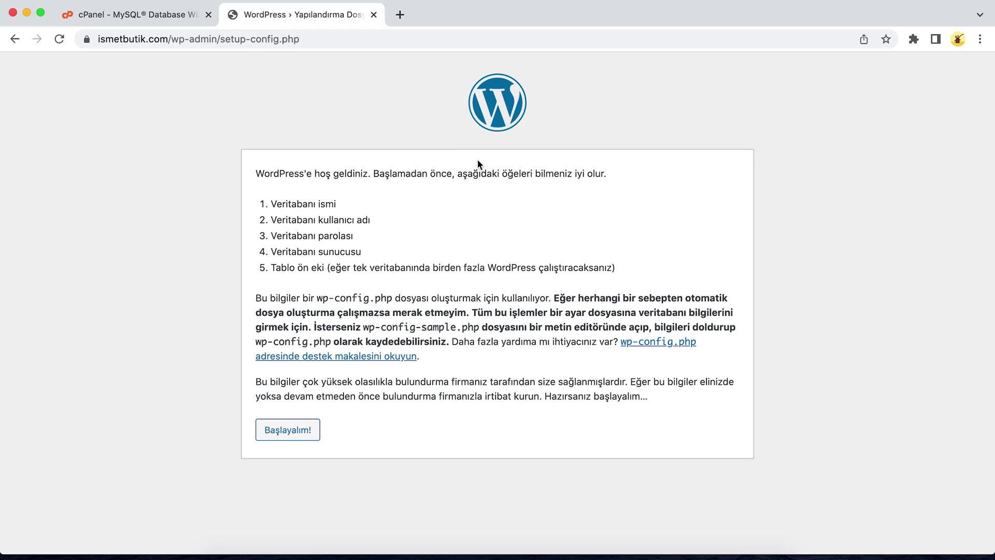
left_click(306, 435)
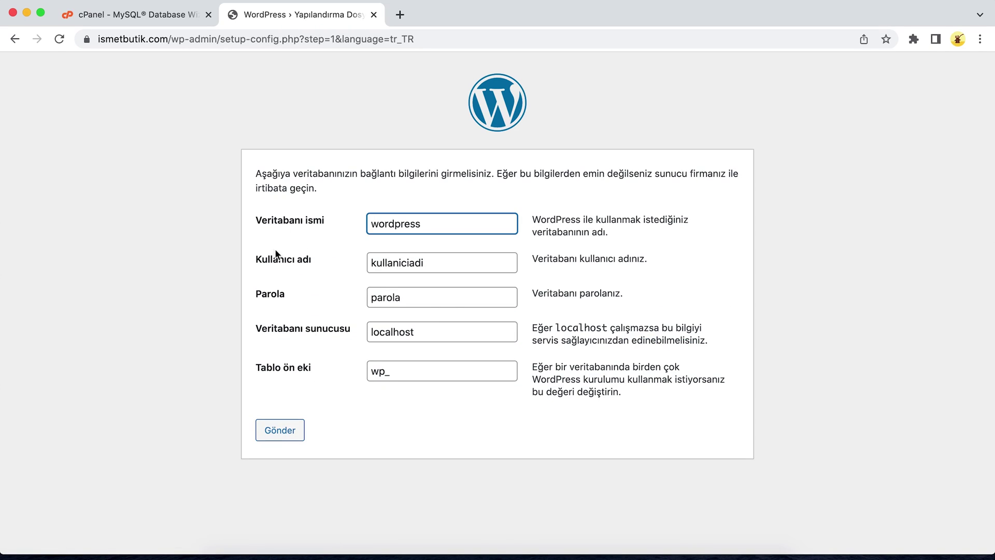
Enter ismetbutik_wordpress as database name and username plus the password, then start the installation.
double_click(433, 218)
key("super+v")
key("Tab")
key("super+v")
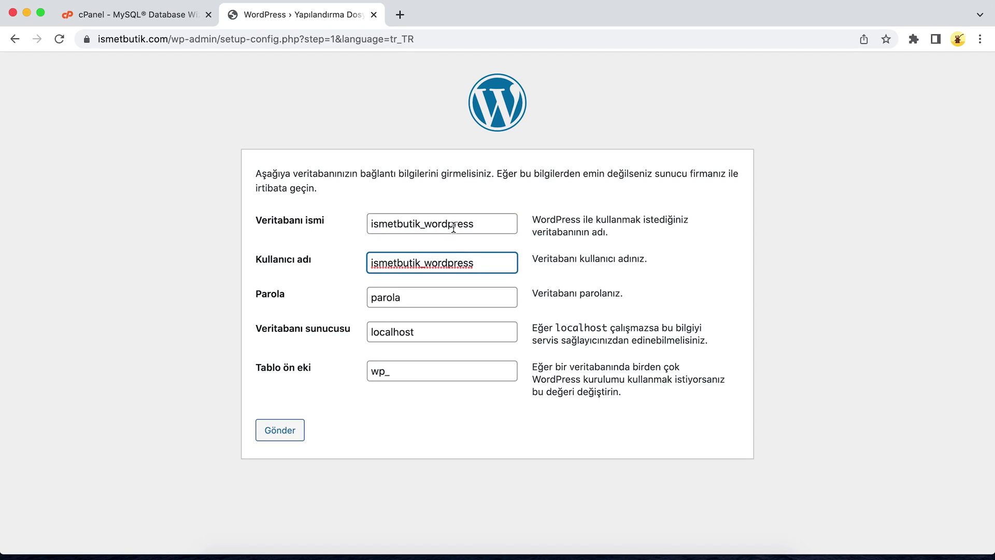
double_click(408, 298)
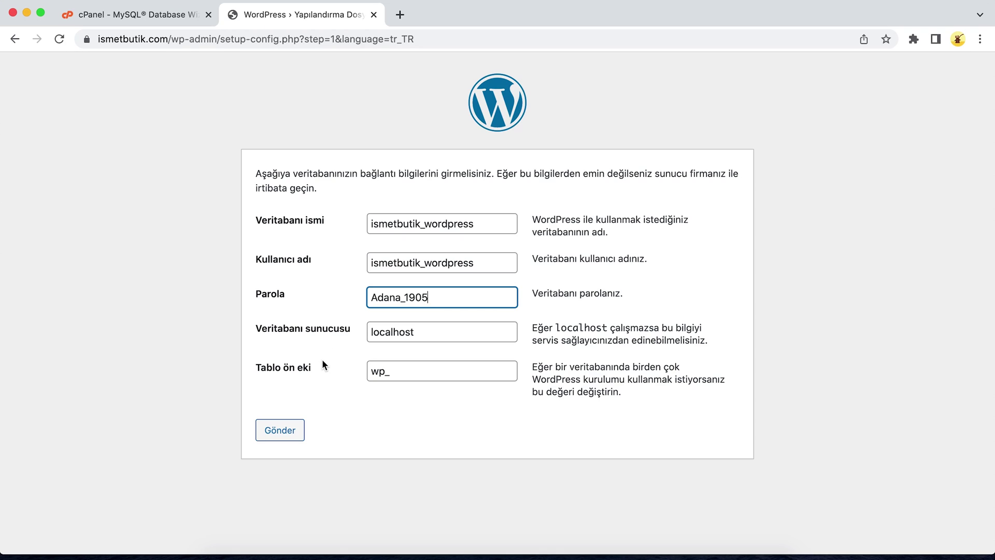
left_click(284, 437)
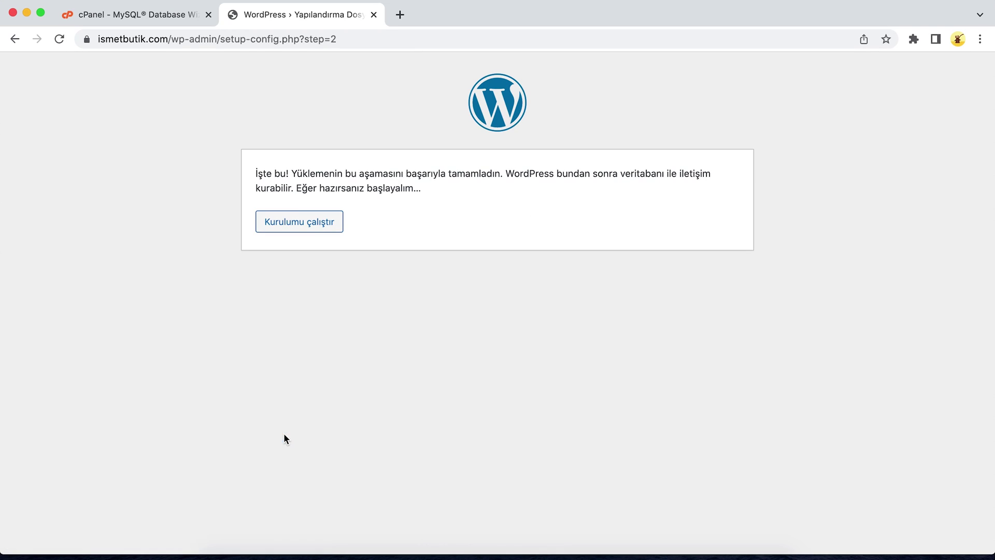
left_click(289, 228)
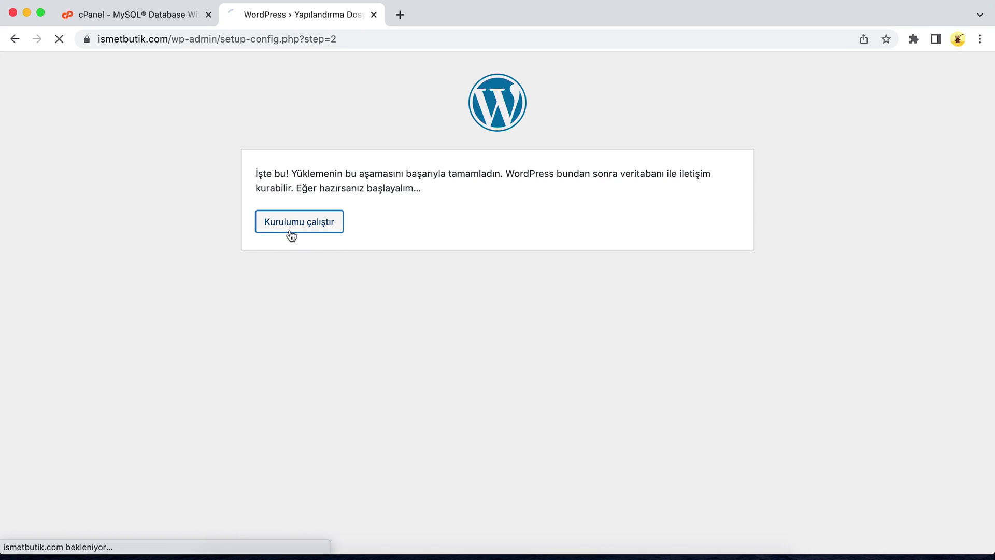
scroll(315, 347, "down", 5)
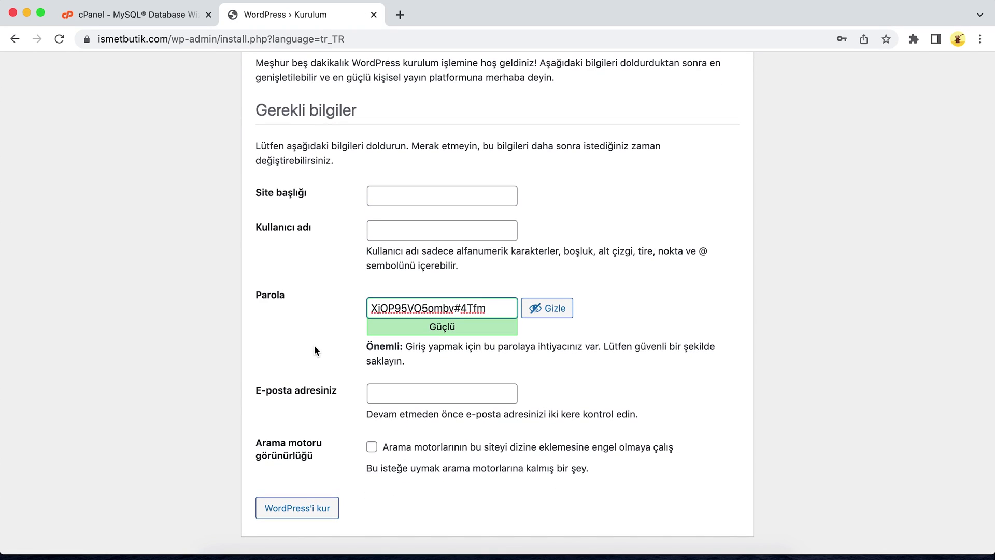
Fill in site title İsmet Butik, admin username, a custom password and admin e-mail, then install.
left_click(394, 196)
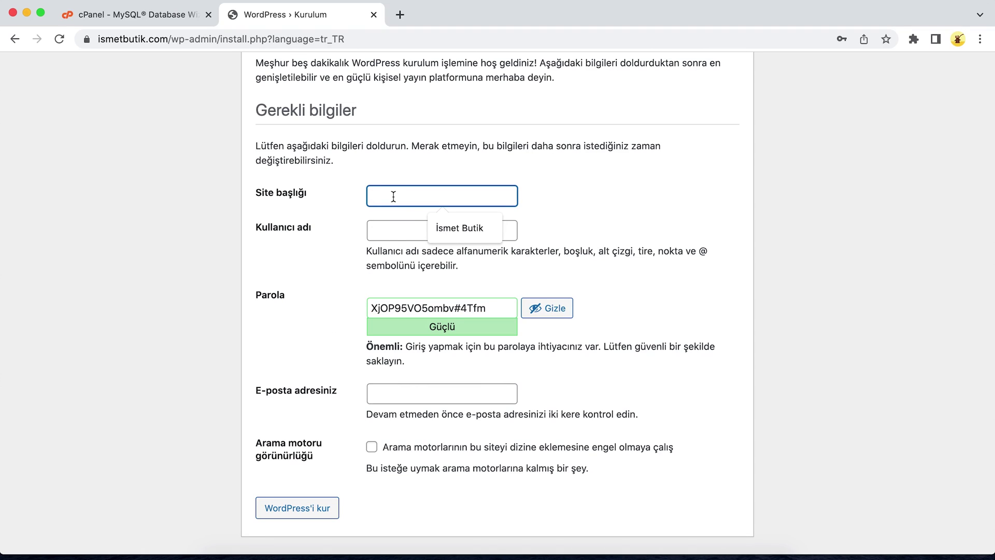
left_click(446, 227)
left_click(429, 227)
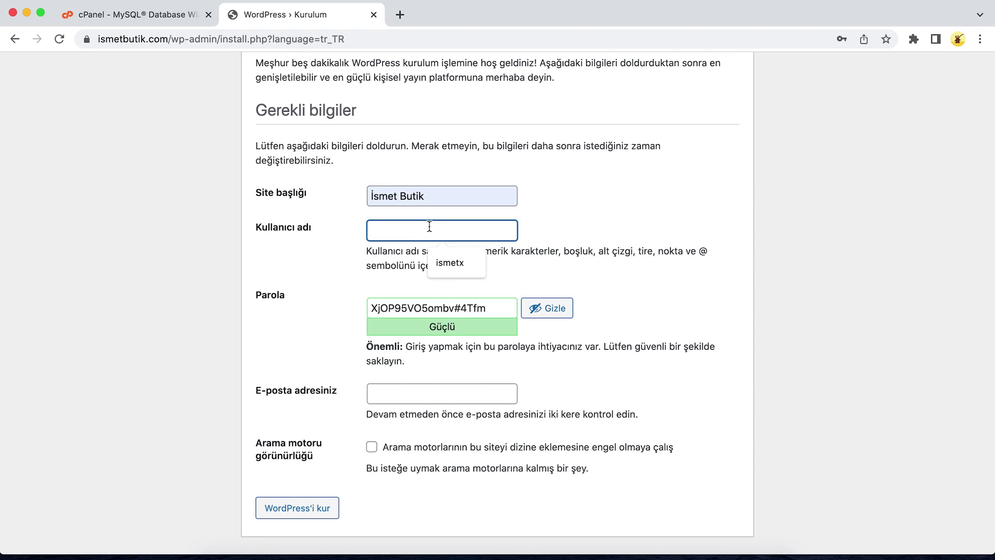
left_click(450, 263)
triple_click(425, 303)
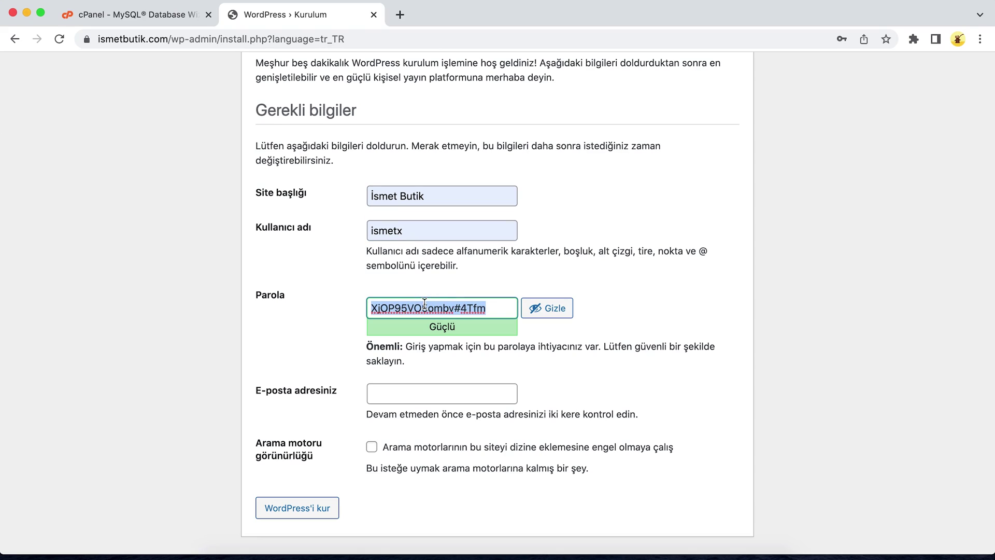
left_click(451, 389)
left_click(468, 424)
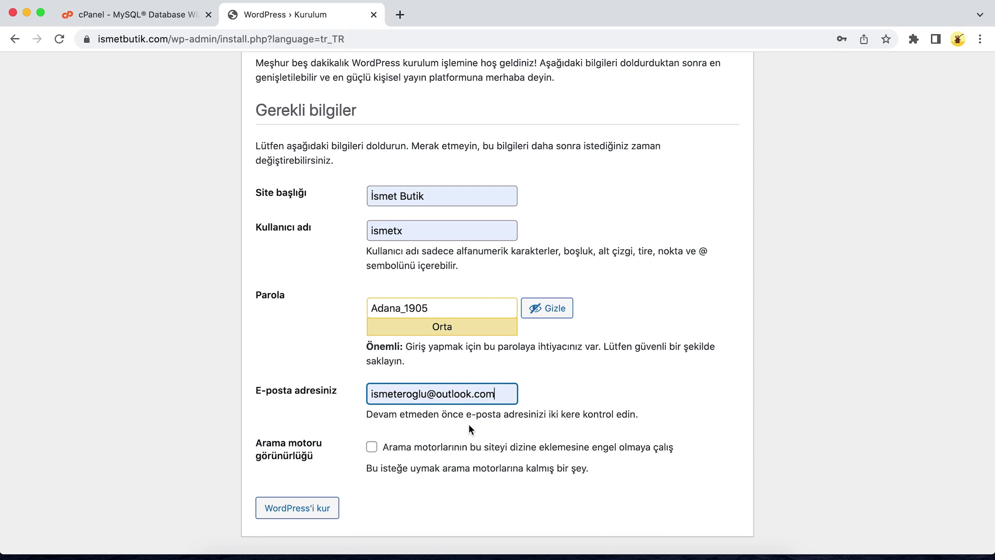
left_click(283, 513)
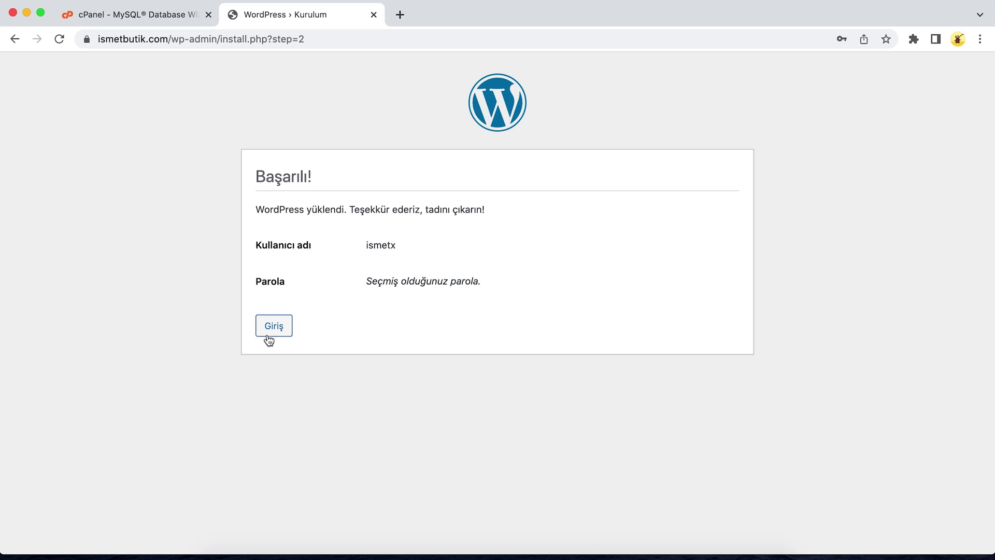
Log in to the new site with the admin username and password.
left_click(269, 338)
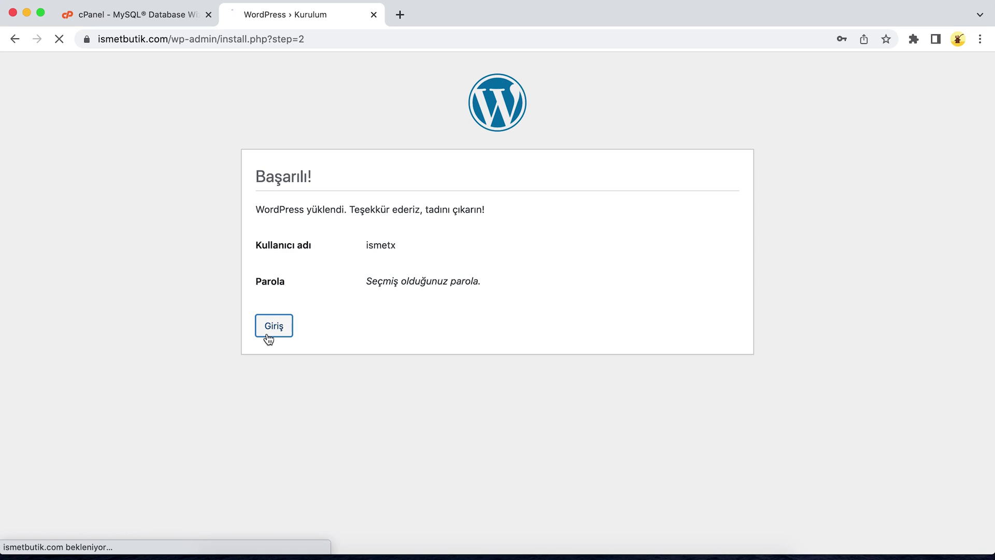
left_click(441, 227)
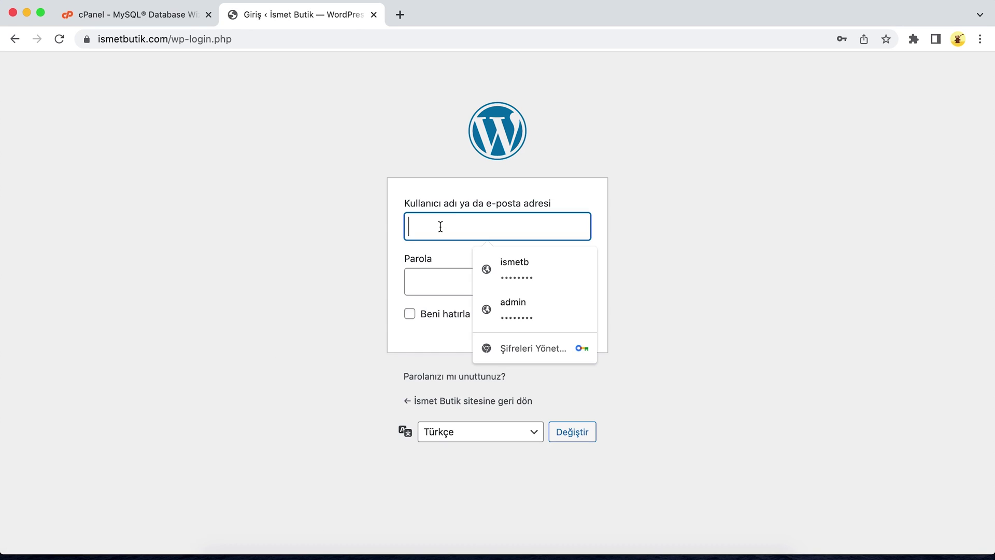
type("ismetx")
key("Tab")
type("•••••••")
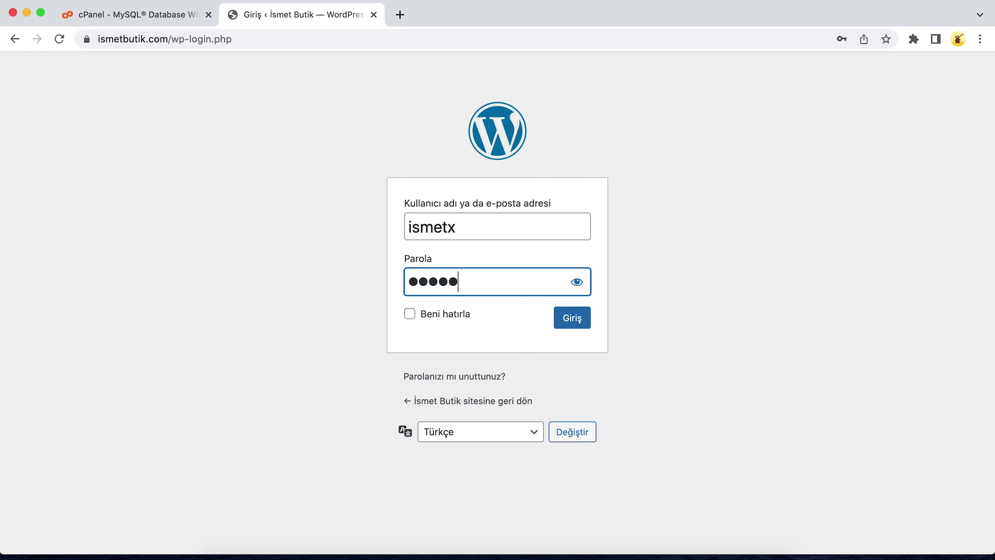
type("•••")
left_click(565, 320)
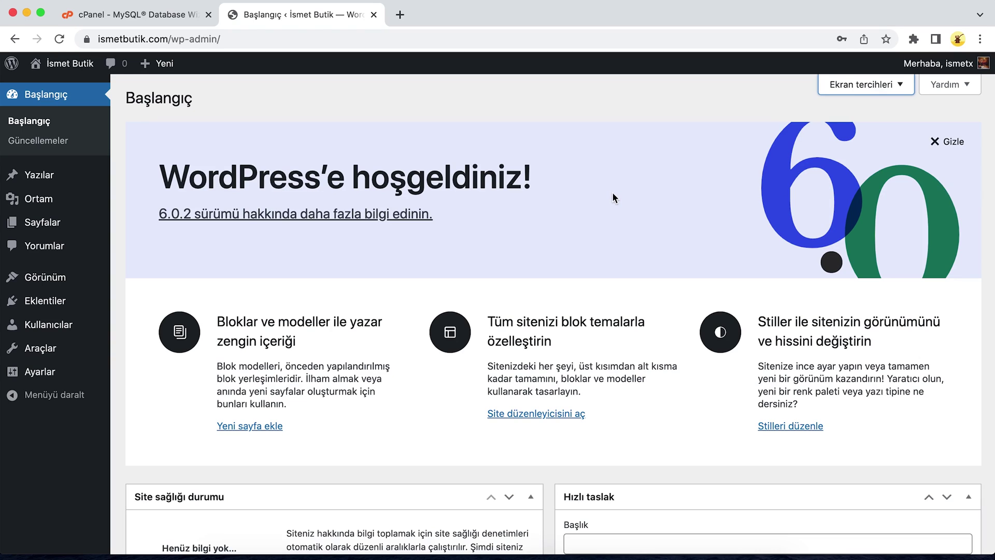
Log out of the admin area and load the public ismetbutik.com homepage.
mouse_move(936, 67)
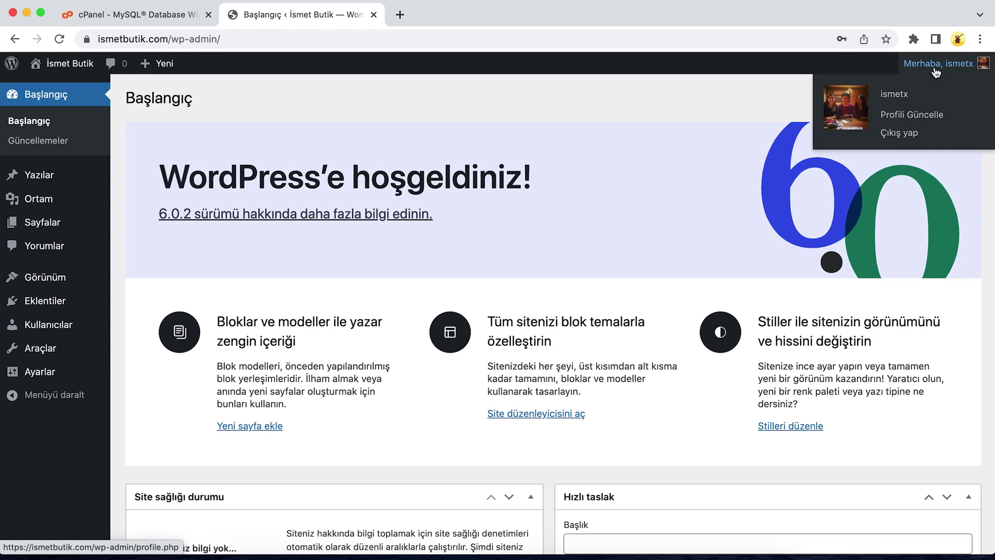
left_click(901, 134)
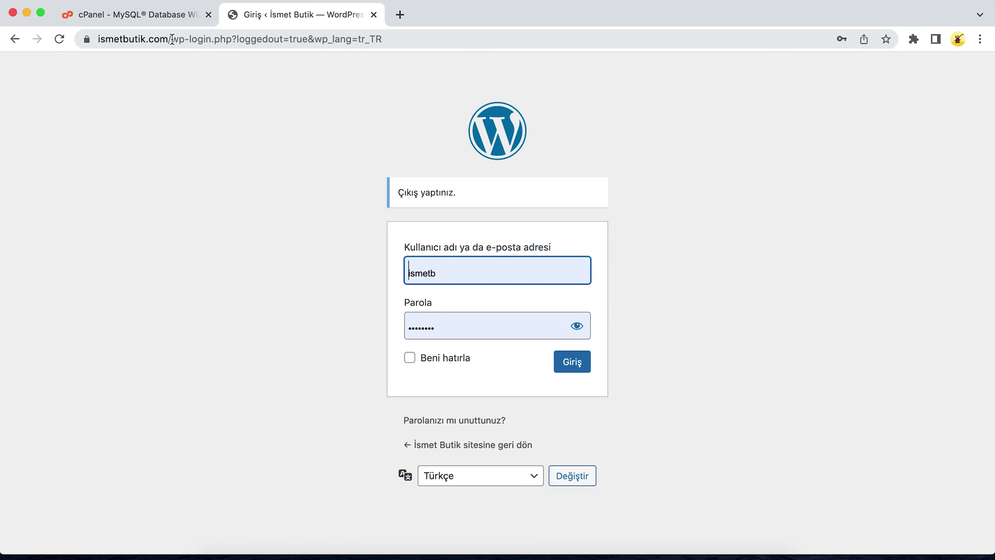
left_click_drag(172, 39, 901, 63)
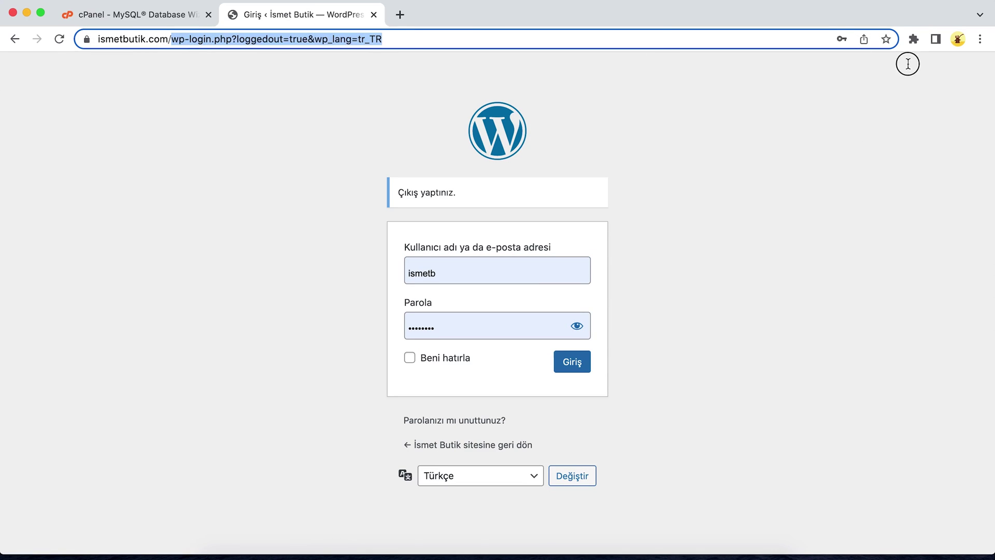
key("BackSpace")
key("Return")
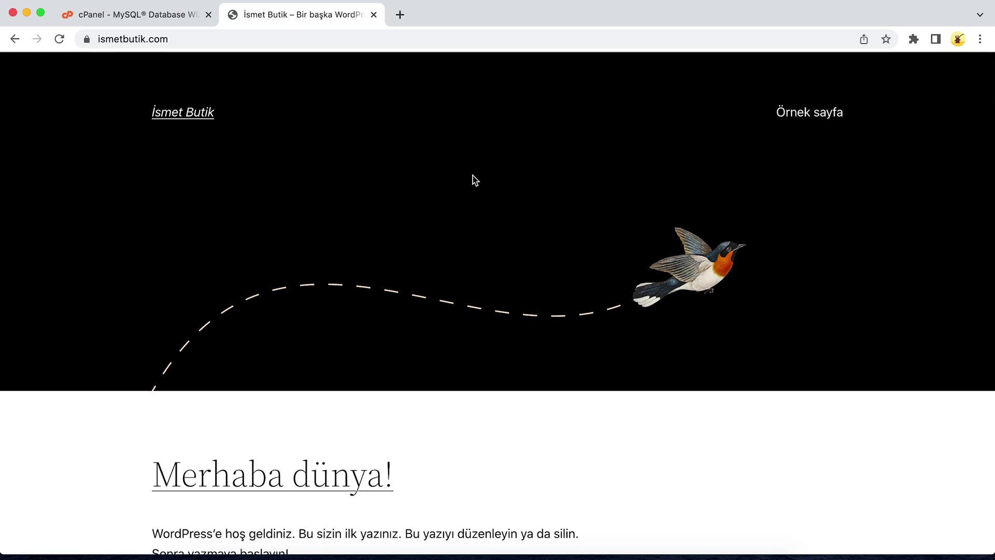
Go to the site's /wp-admin page and log in with the admin username and password.
left_click(251, 41)
left_click(330, 40)
type("/")
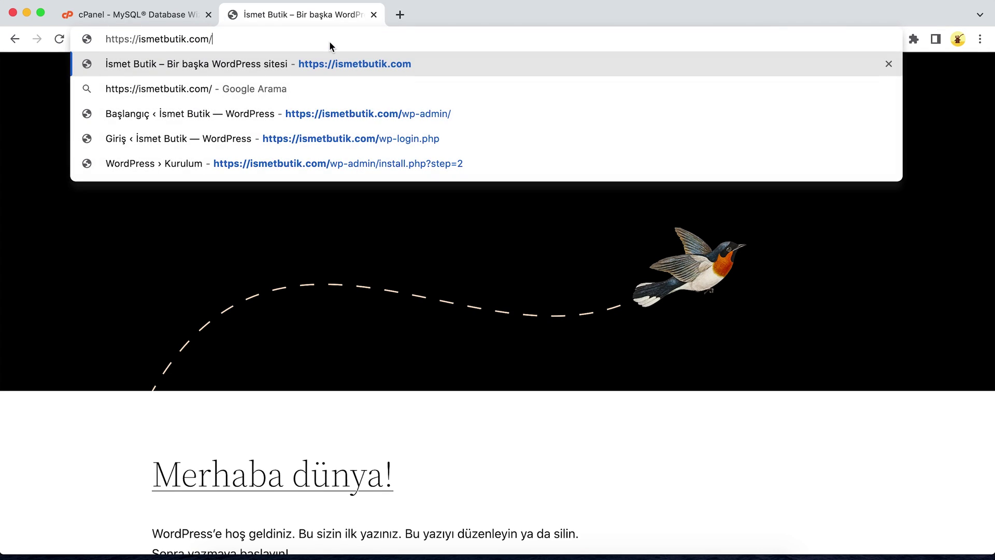
type("wp-admin")
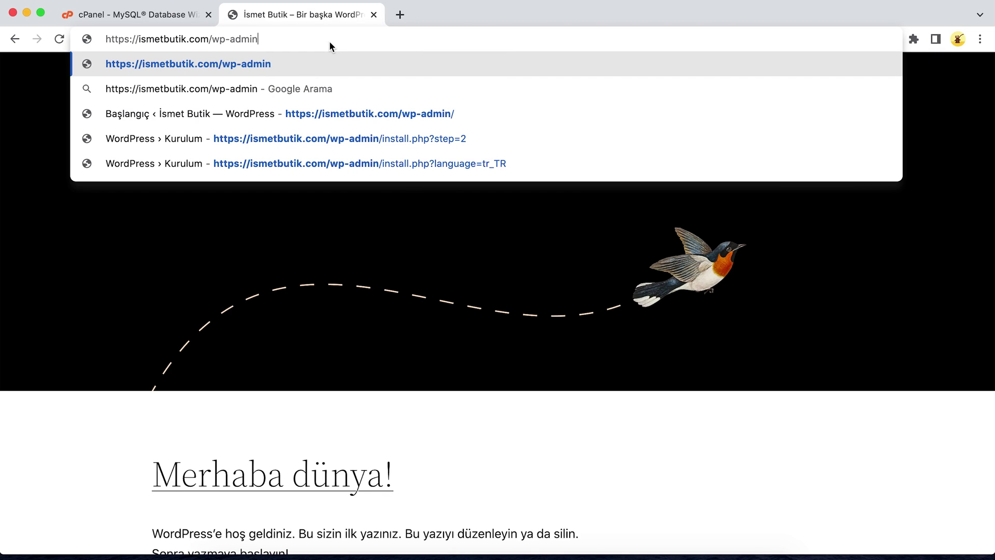
key("Return")
left_click(467, 220)
type("ismetx")
key("Tab")
type("**********")
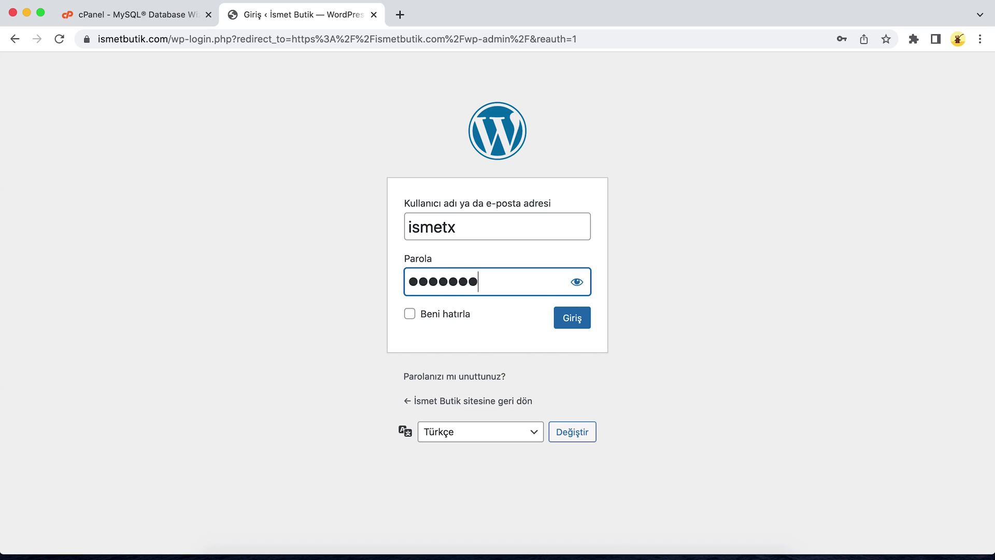
left_click(571, 317)
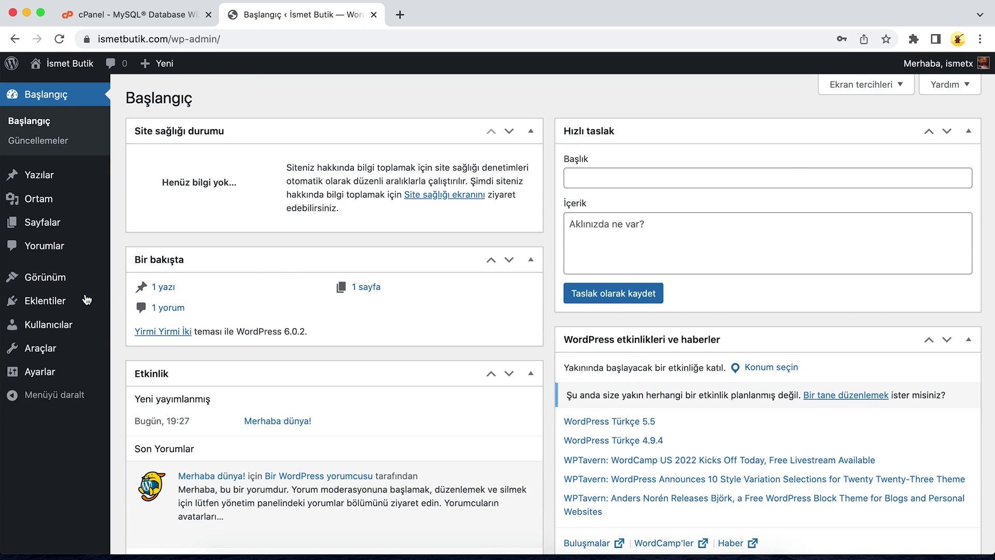
Search plugins for SMTP, install and activate WP Mail SMTP by WPForms, skipping its setup wizard.
mouse_move(24, 305)
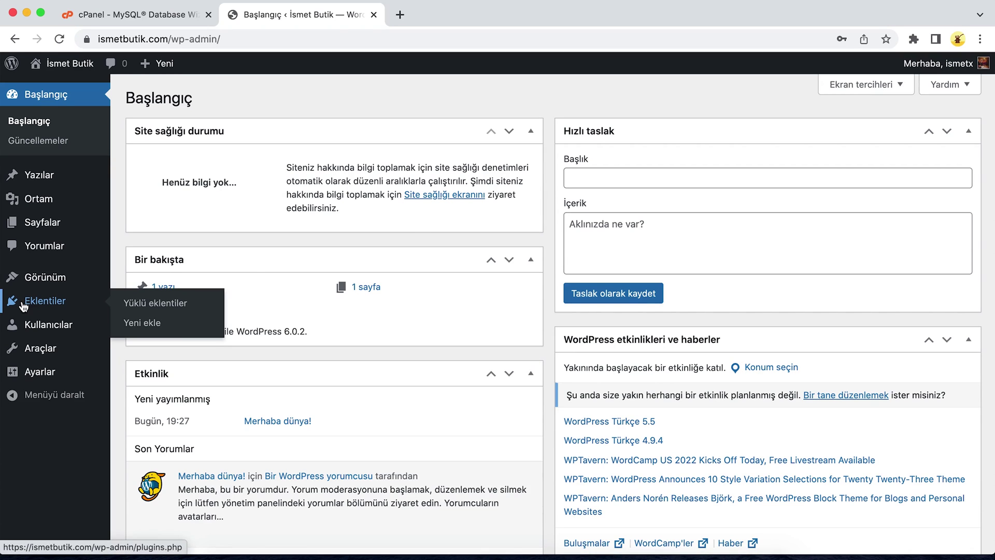
left_click(139, 322)
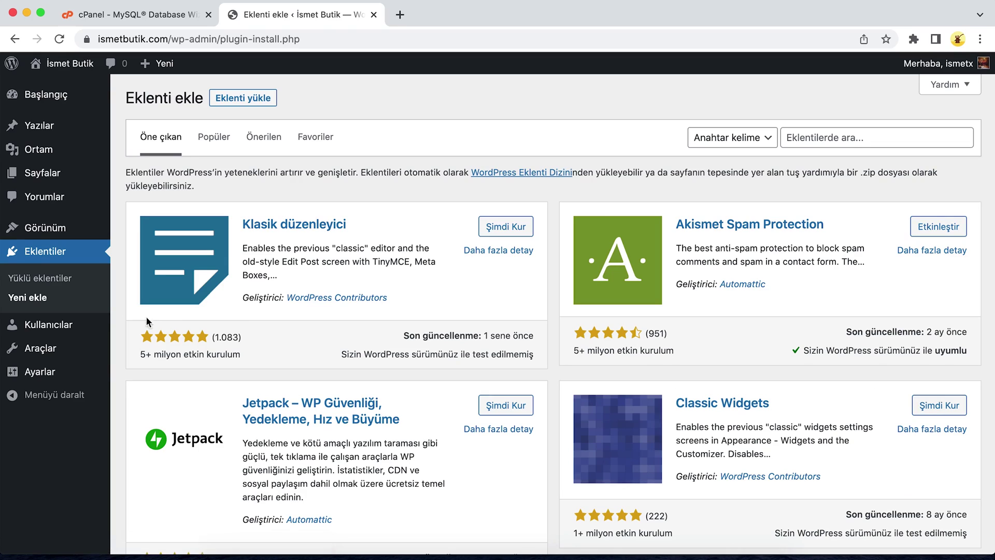
left_click(825, 133)
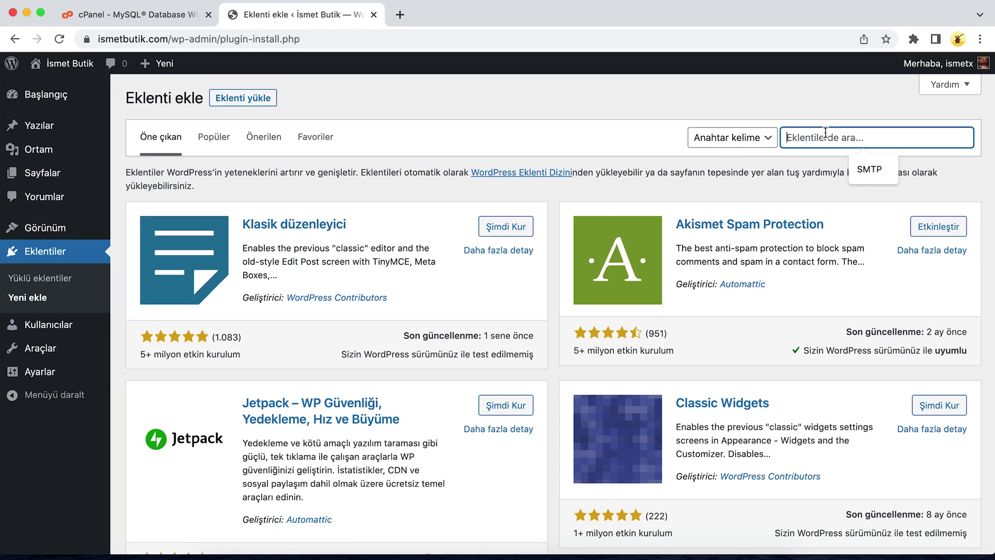
key("Down")
key("Return")
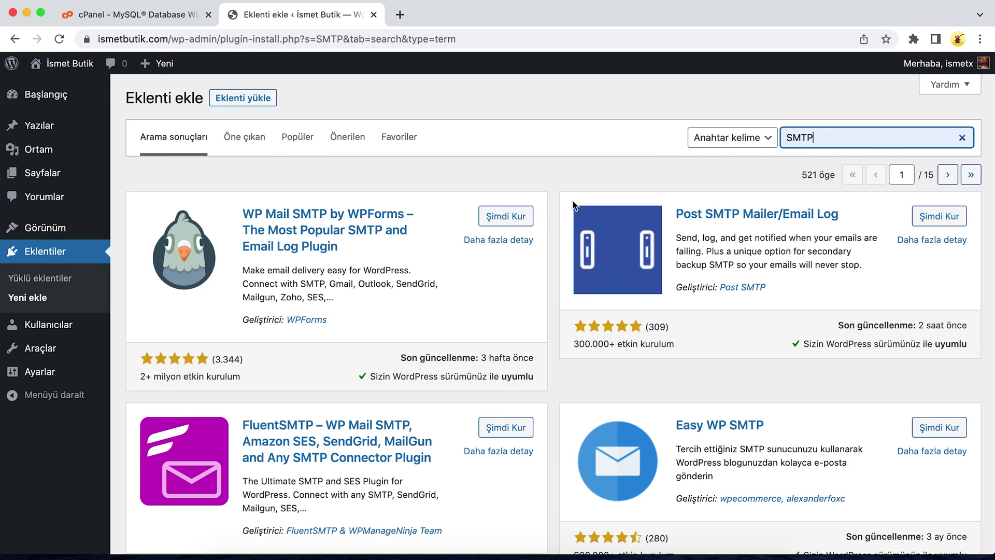
left_click(505, 216)
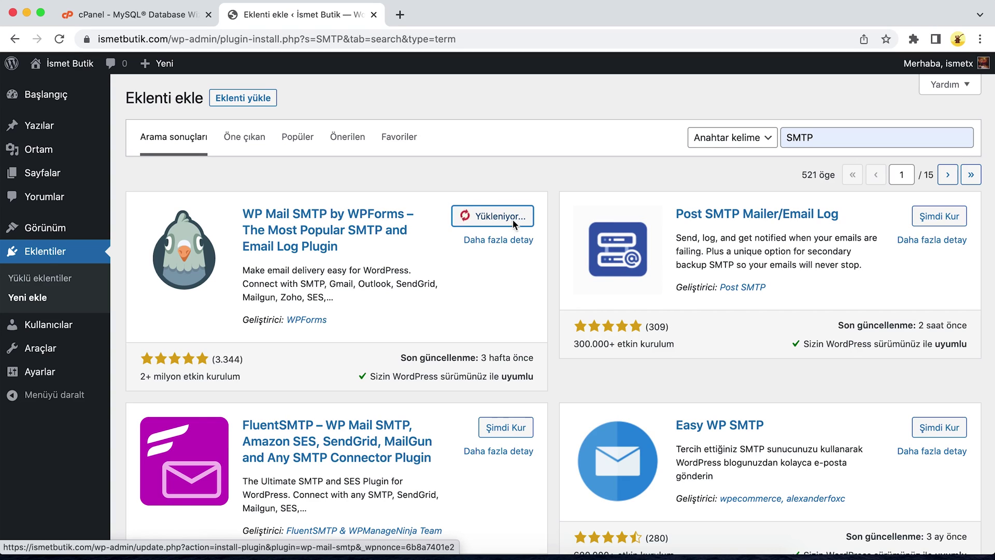
left_click(513, 224)
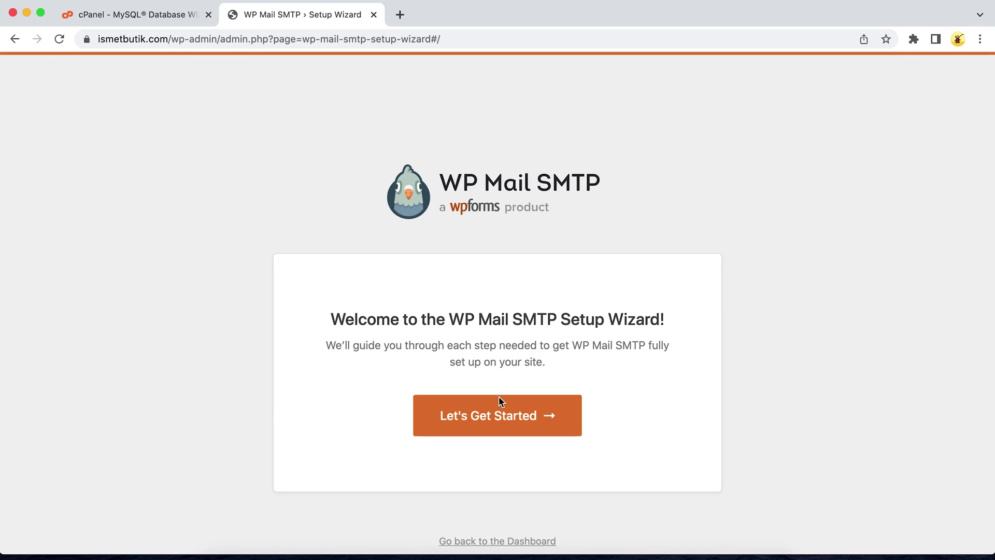
left_click(468, 541)
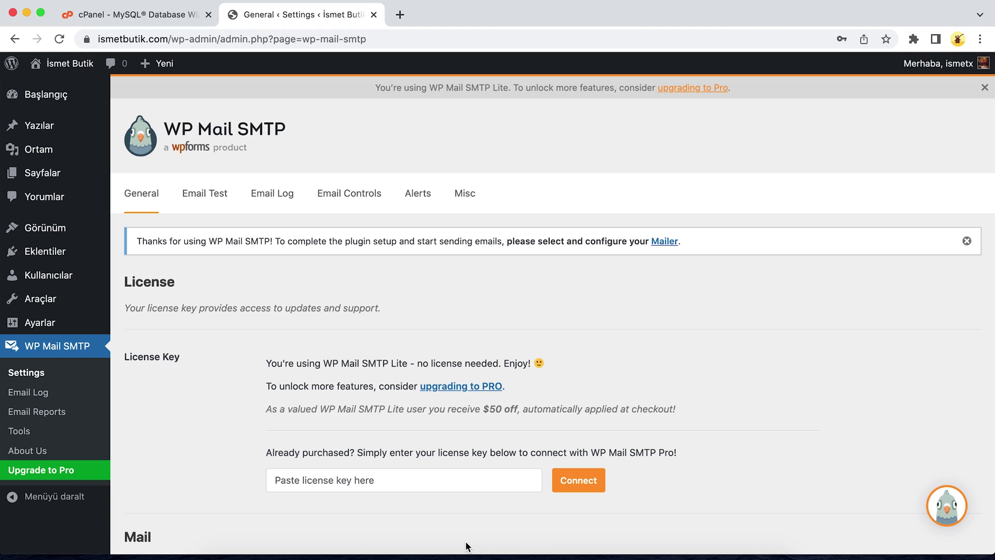
Search for 'fastest cache', then install and activate WP Fastest Cache.
mouse_move(73, 261)
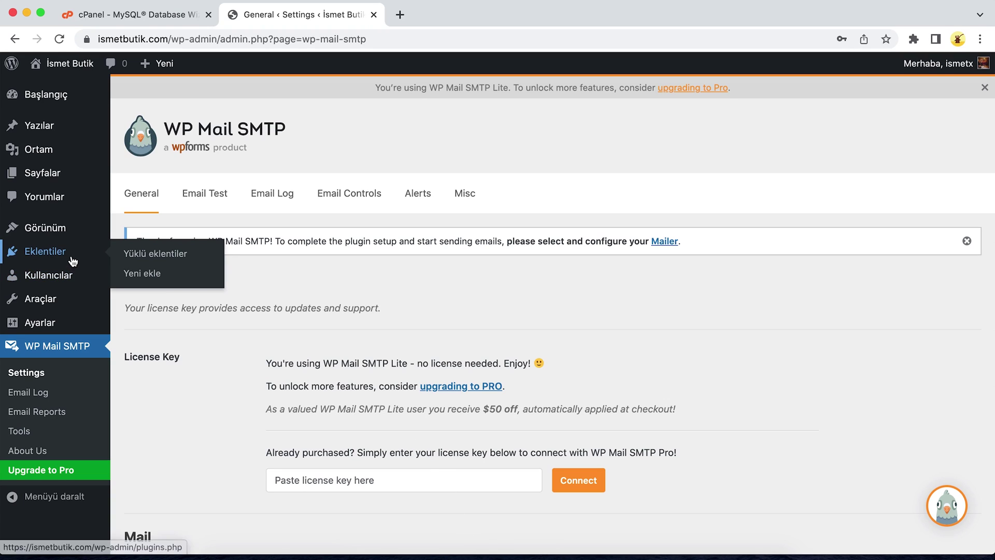
left_click(133, 274)
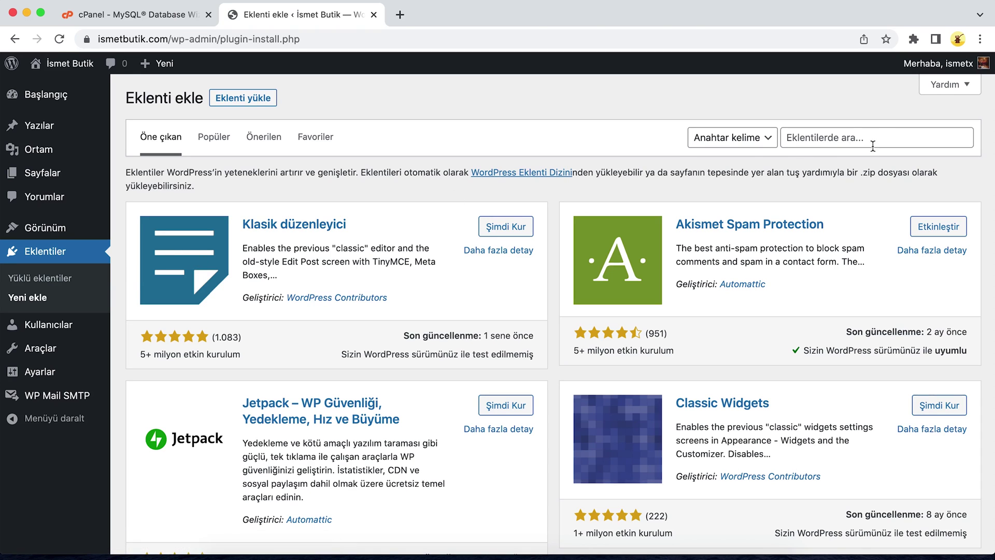
left_click(882, 140)
type("fastest cache")
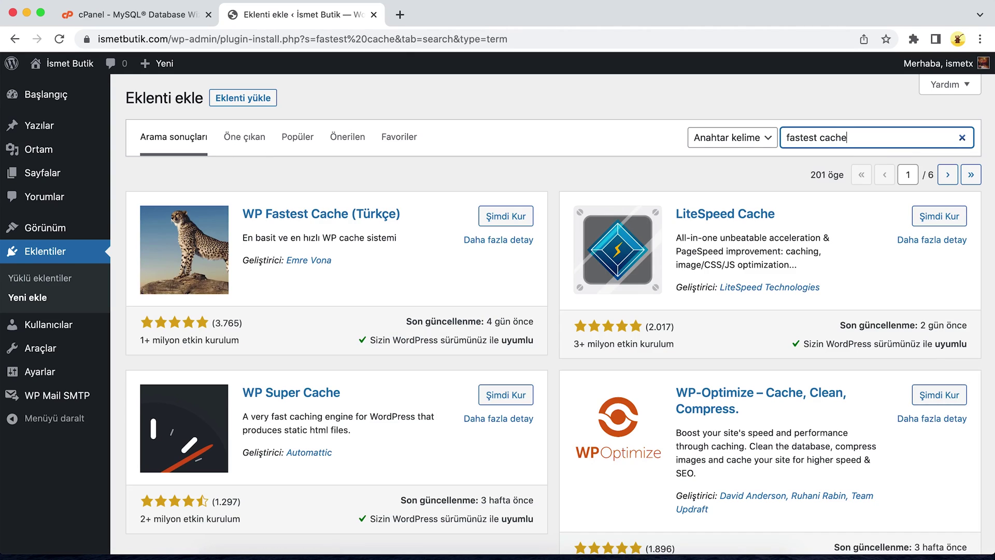
left_click(513, 224)
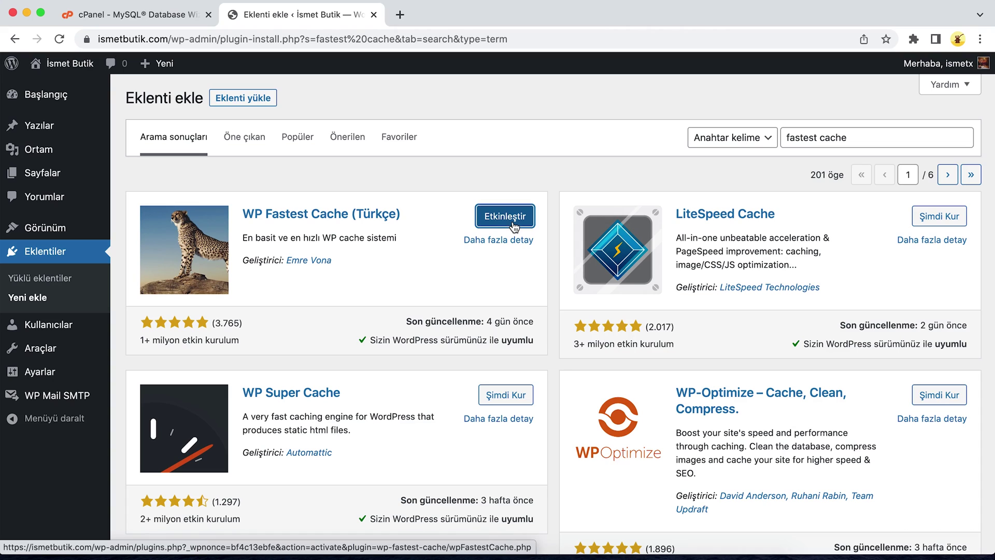
left_click(513, 222)
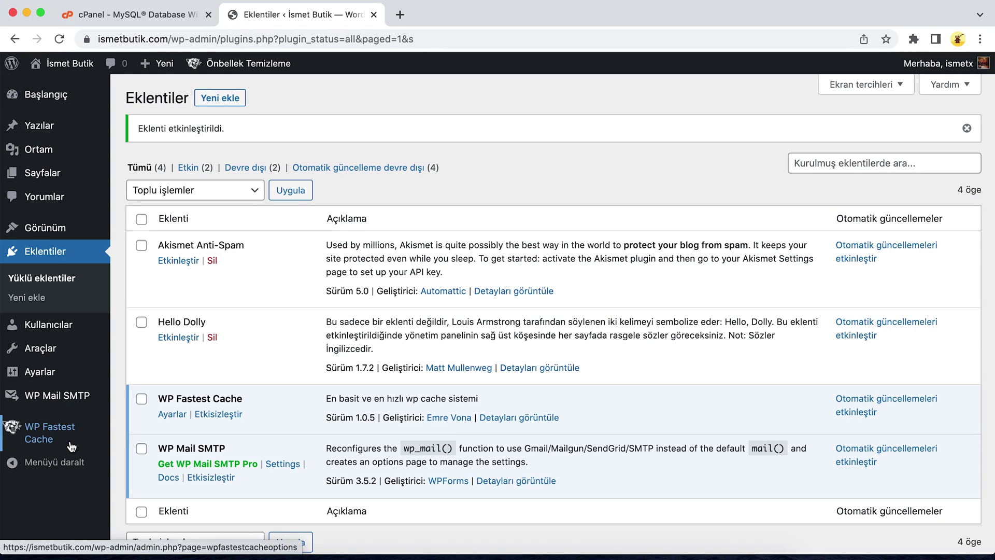
Search for 'yoast seo', then install and activate Yoast SEO.
left_click(222, 108)
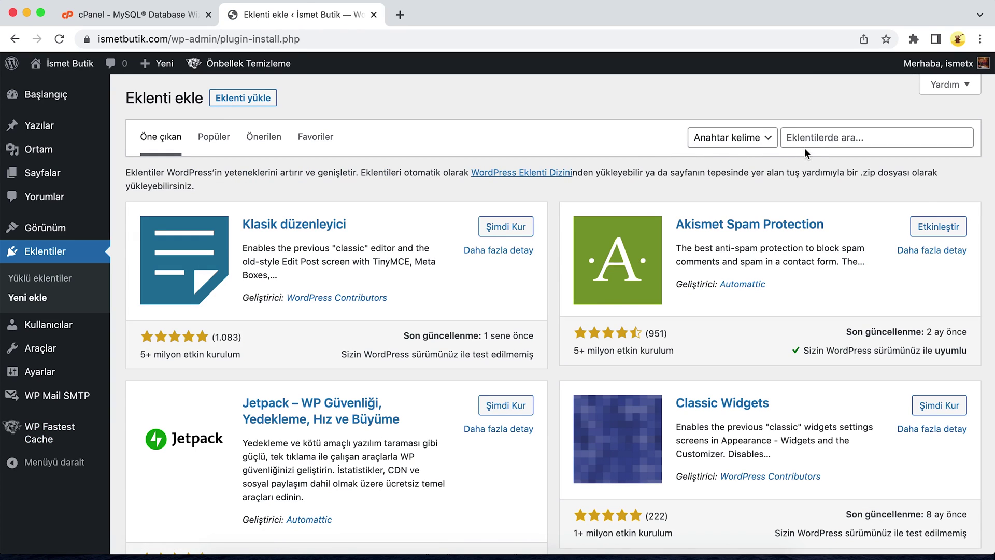
left_click(804, 145)
type("yoast seo")
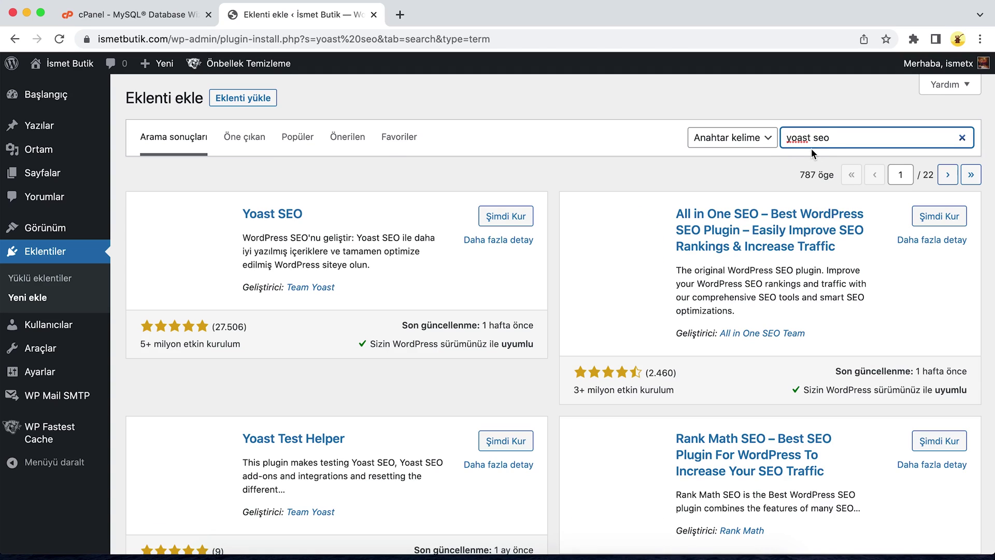
left_click(508, 220)
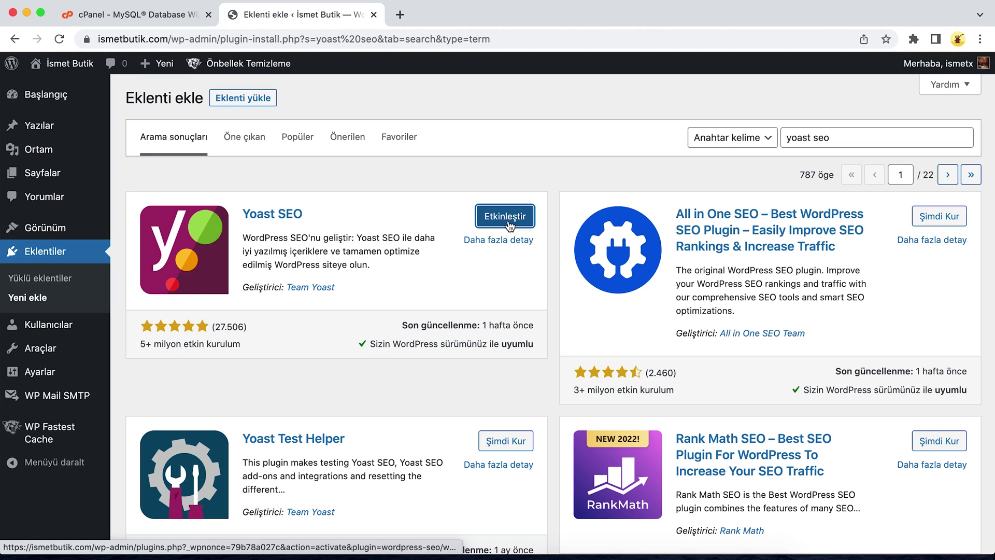
left_click(508, 221)
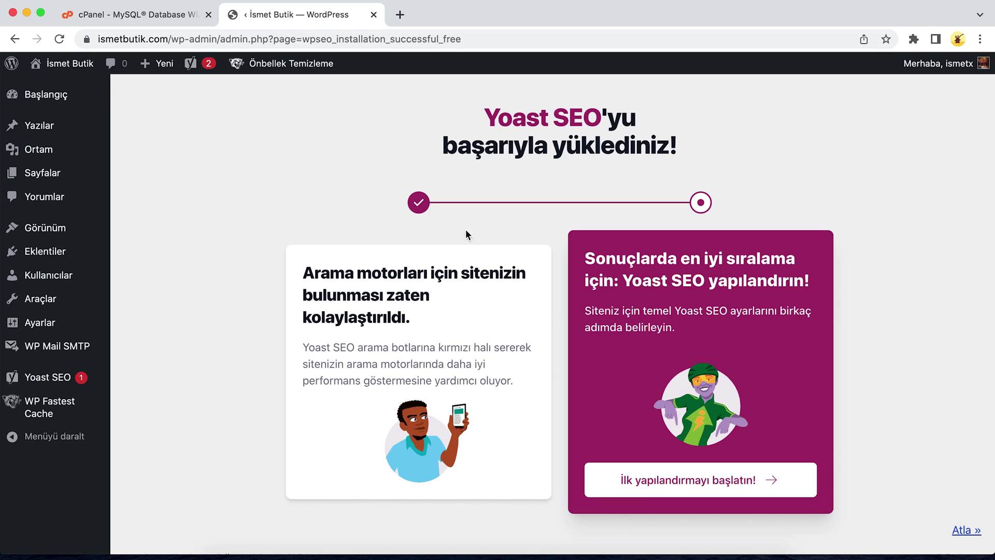
Search plugins for 'ssl', then install and activate Really Simple SSL.
mouse_move(42, 252)
left_click(142, 274)
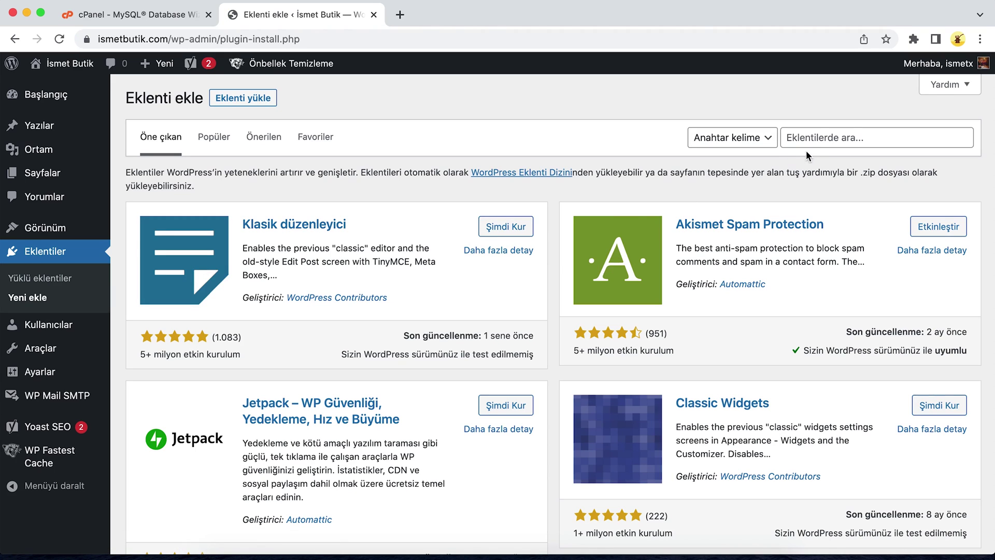
left_click(813, 138)
type("ssl")
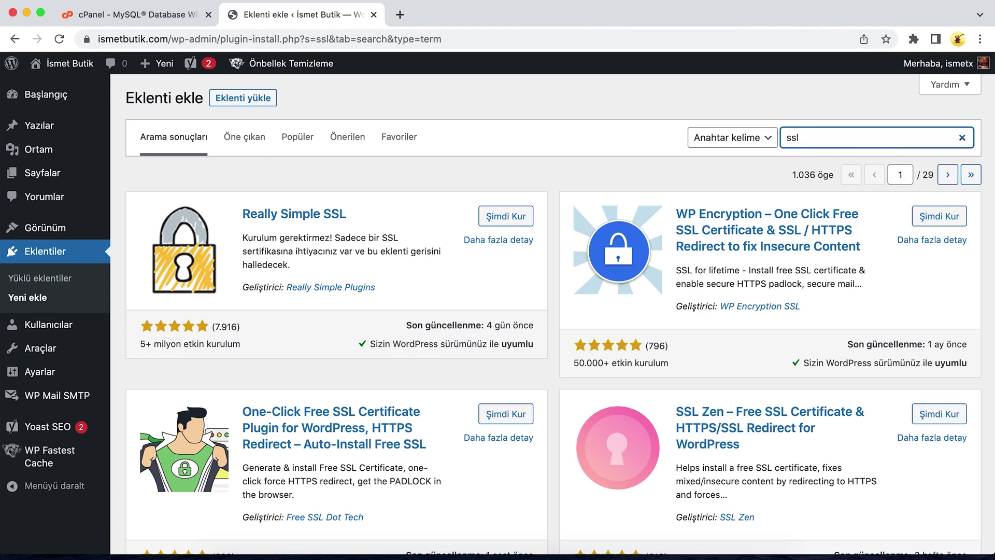
left_click(531, 218)
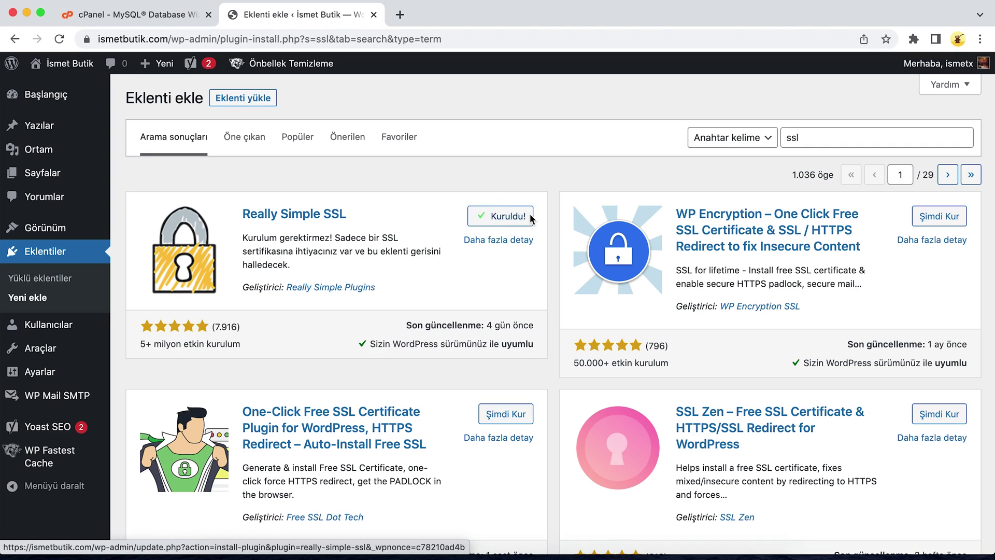
left_click(528, 219)
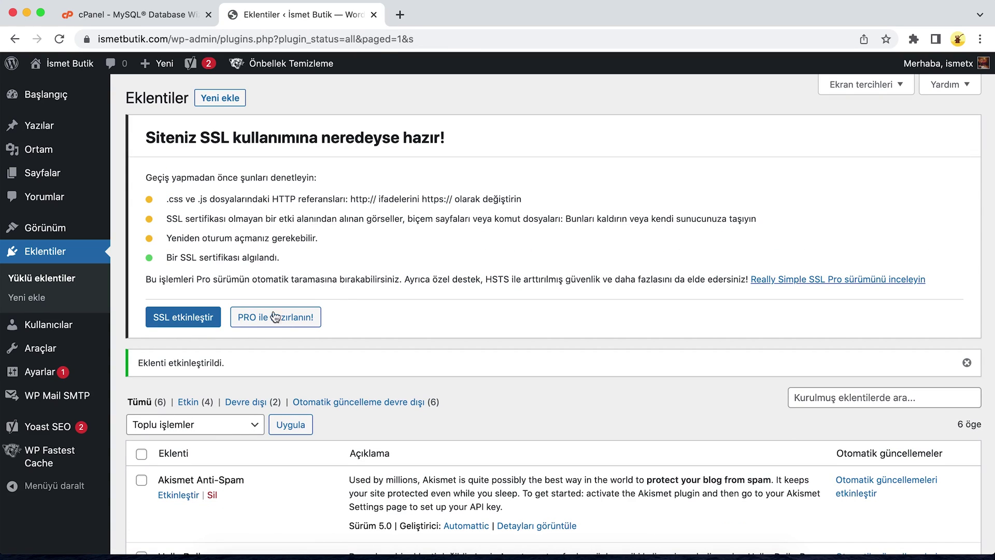
Activate SSL, dismiss the three task notices, enable the 301 .htaccess redirect and save.
left_click(199, 322)
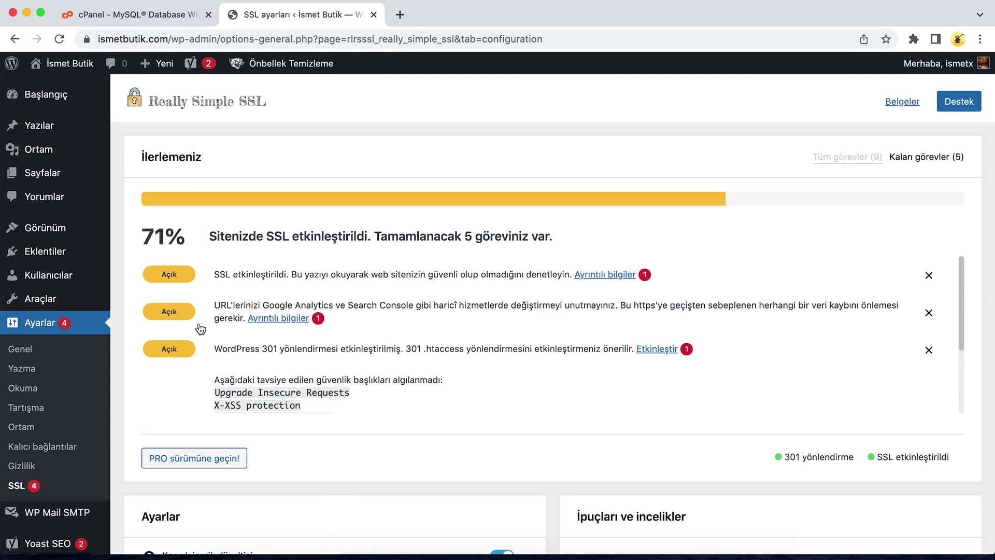
left_click(929, 275)
left_click(929, 276)
left_click(929, 276)
scroll(930, 277, "down", 6)
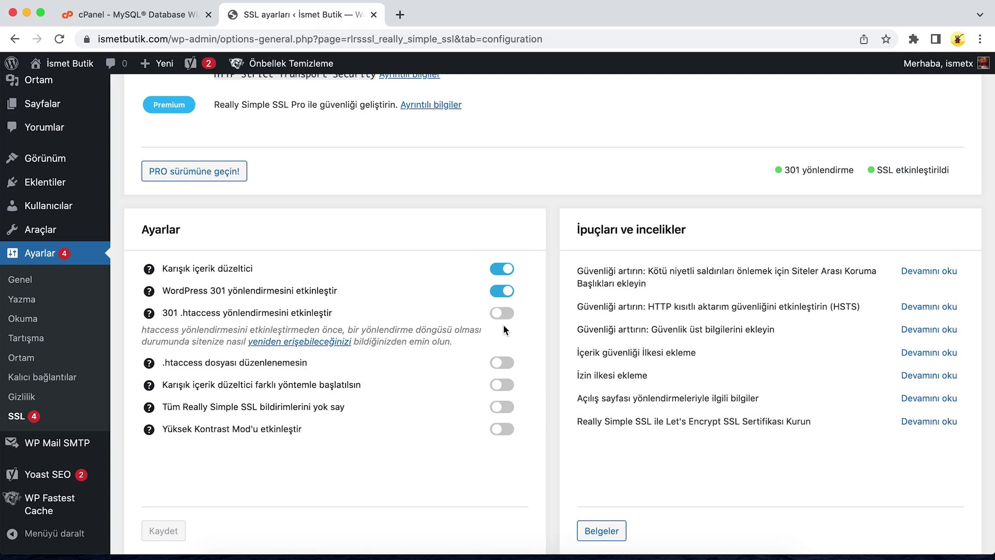
left_click(502, 313)
scroll(503, 317, "down", 1)
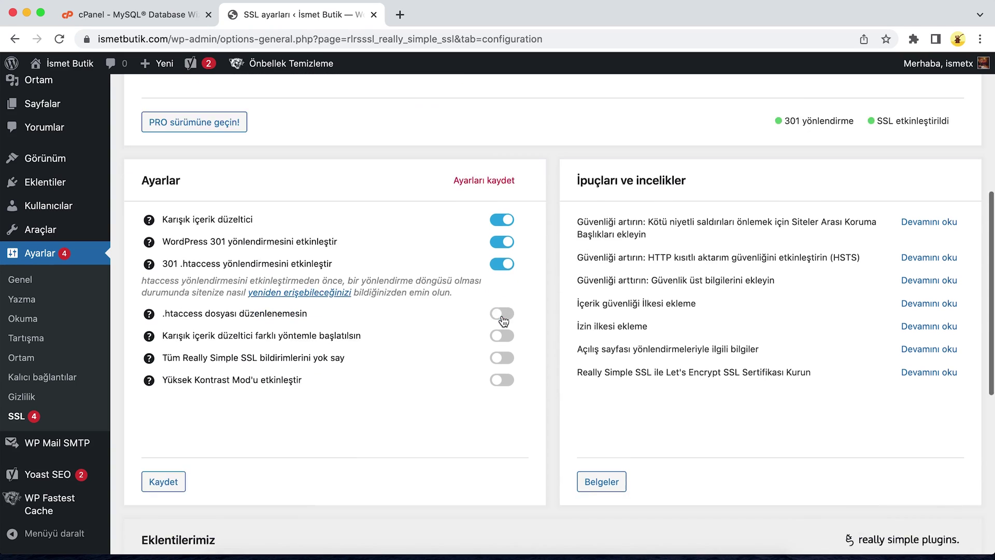
scroll(503, 321, "down", 3)
left_click(162, 340)
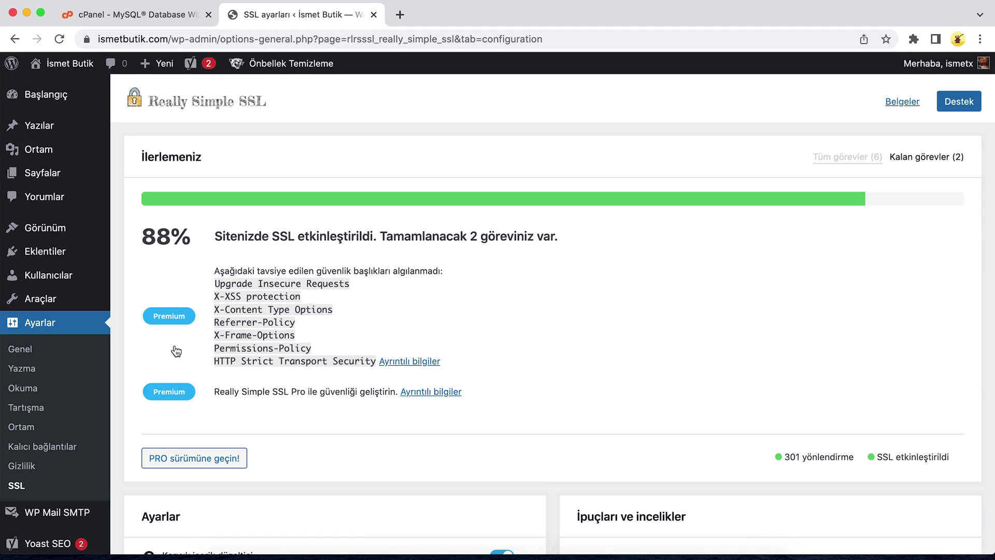
Go to Appearance > Themes > Add New and bring up the Upload Theme form.
mouse_move(21, 228)
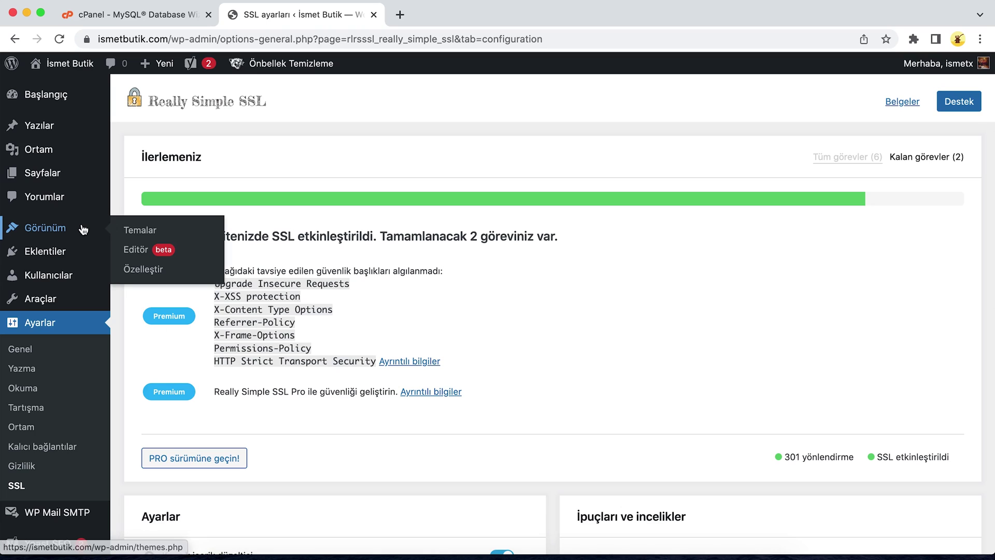
left_click(140, 231)
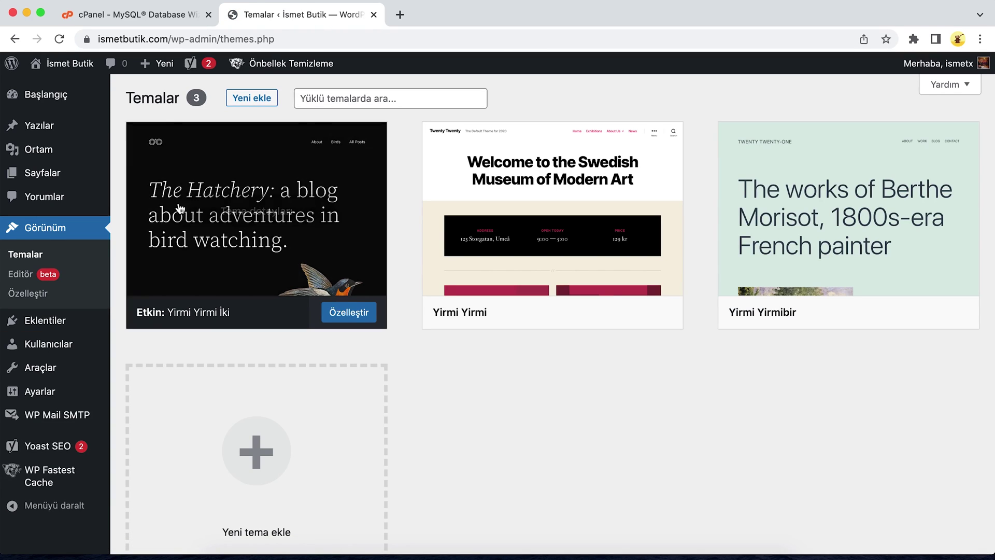
left_click(266, 101)
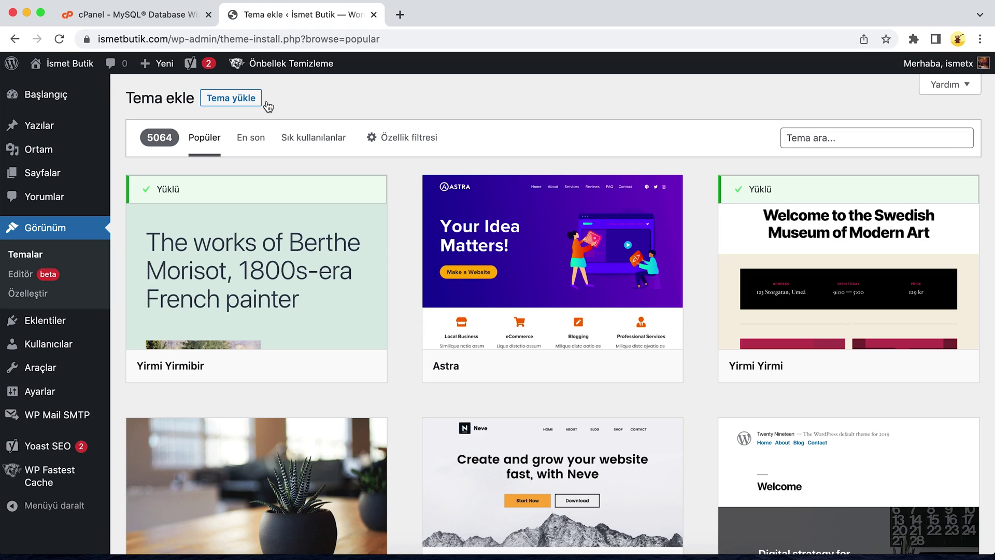
left_click(260, 100)
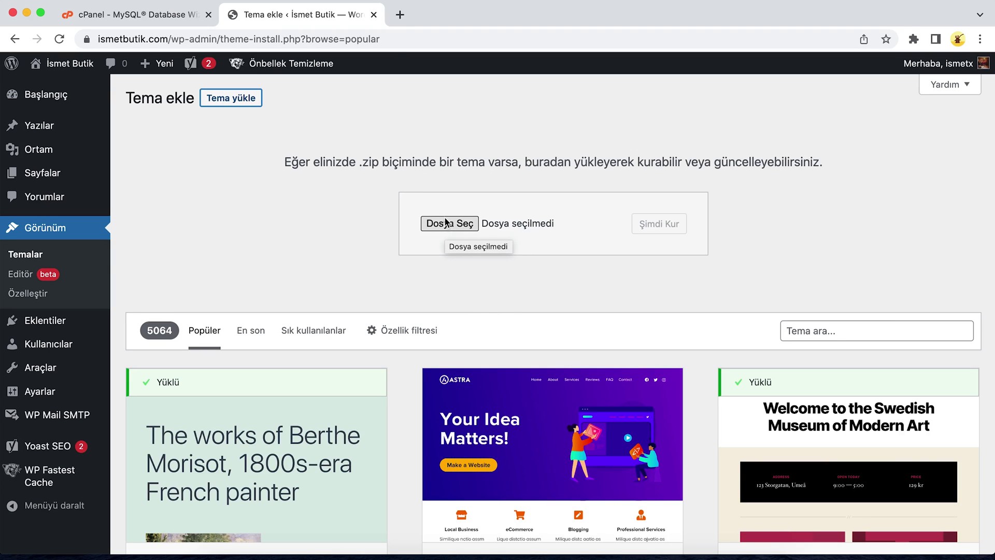
Load themeforest.net in a new Chrome tab.
left_click(398, 15)
type("https://themeforest.net/")
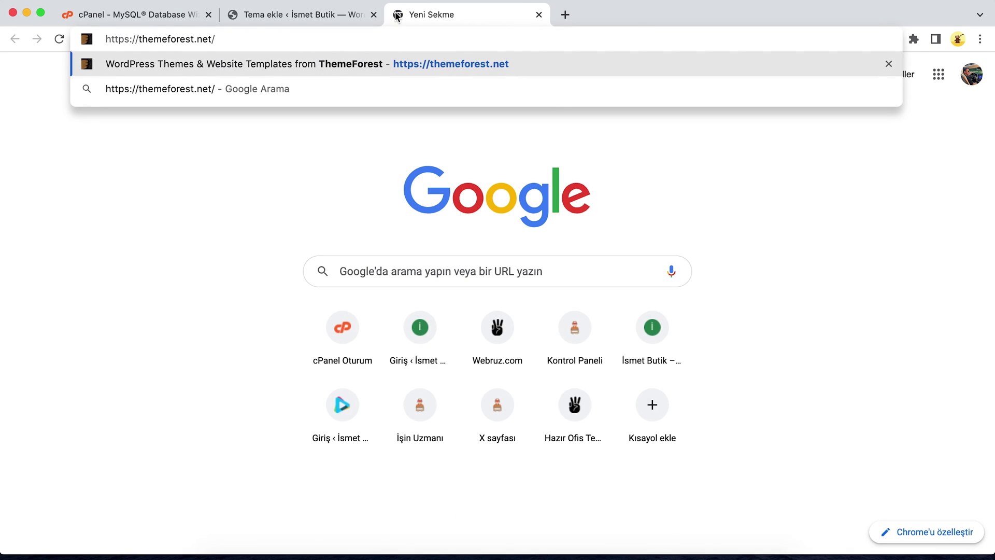
key("Return")
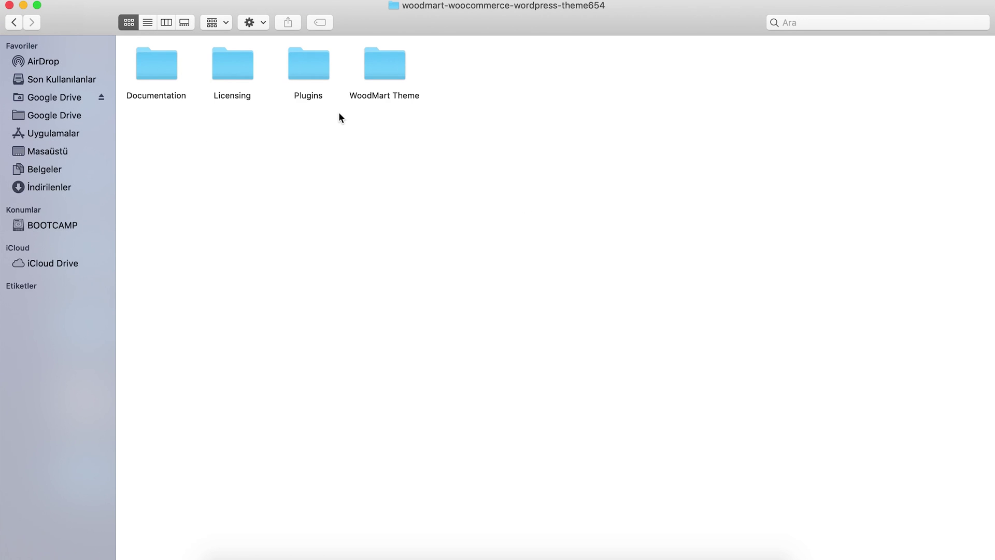
Drag woodmart.zip from the WoodMart Theme folder onto the WordPress theme upload field.
double_click(385, 67)
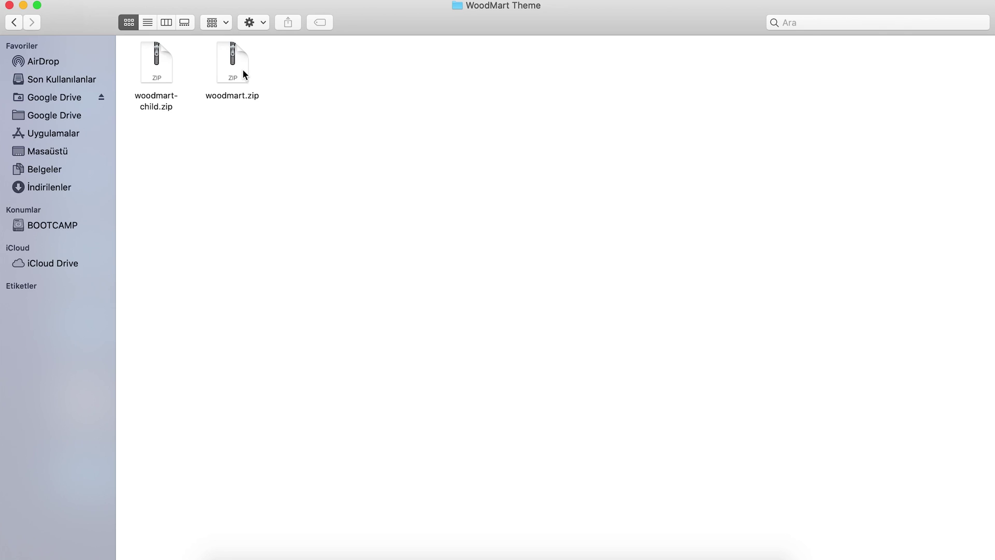
left_click_drag(242, 71, 444, 222)
key("ctrl+Right")
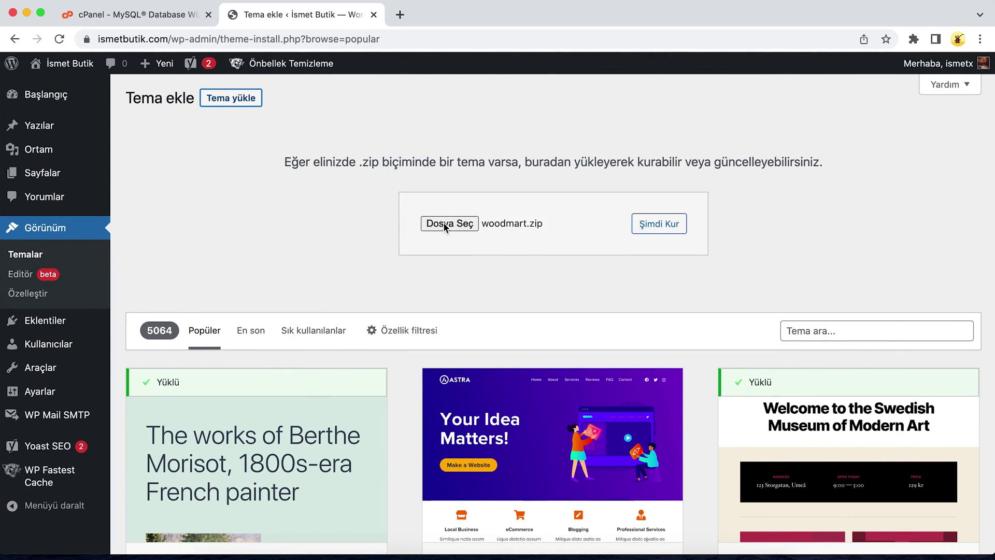
Install the uploaded woodmart.zip theme and activate WoodMart.
left_click(644, 231)
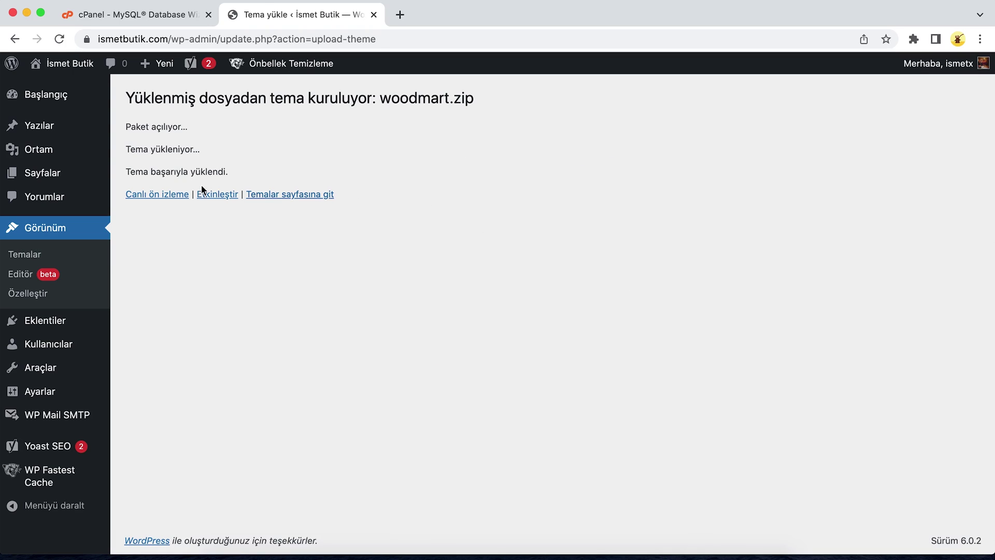
left_click_drag(126, 172, 256, 172)
left_click(229, 196)
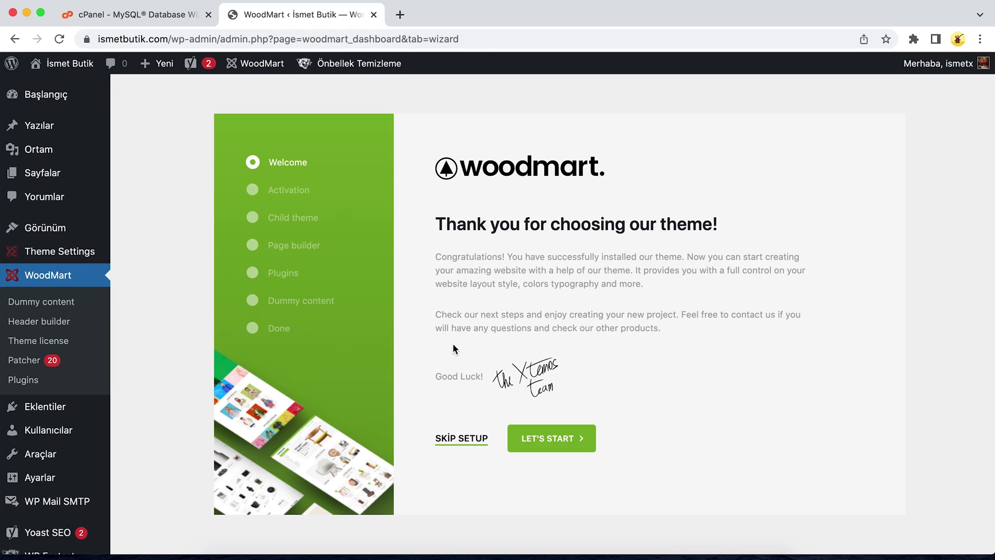
Advance the WoodMart wizard past license and child theme, then install and activate all seven plugins.
left_click(542, 442)
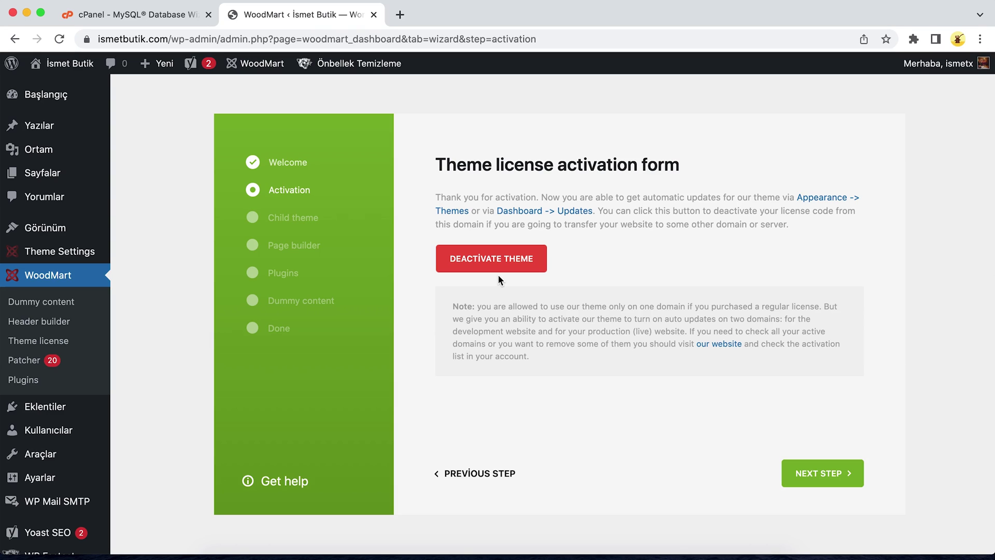
left_click(807, 473)
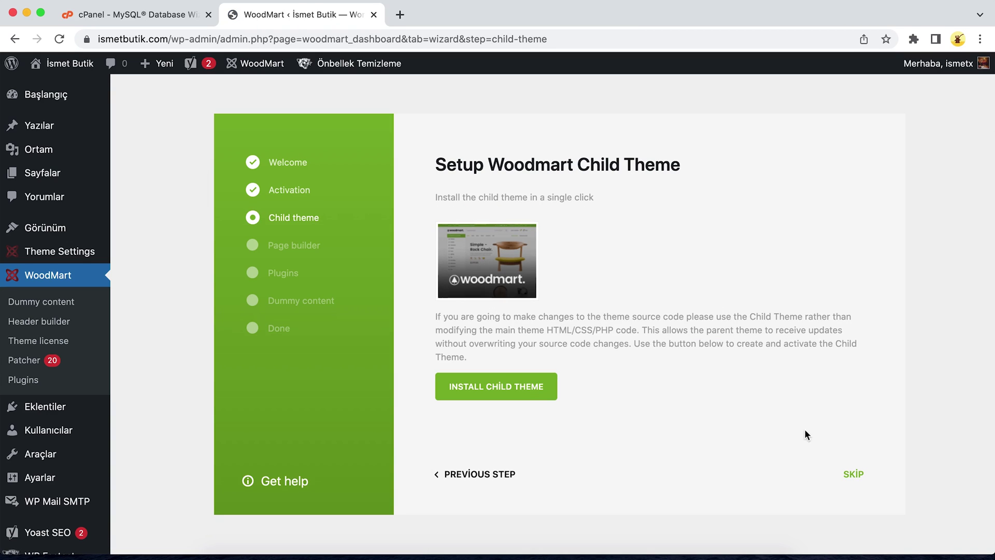
left_click(853, 476)
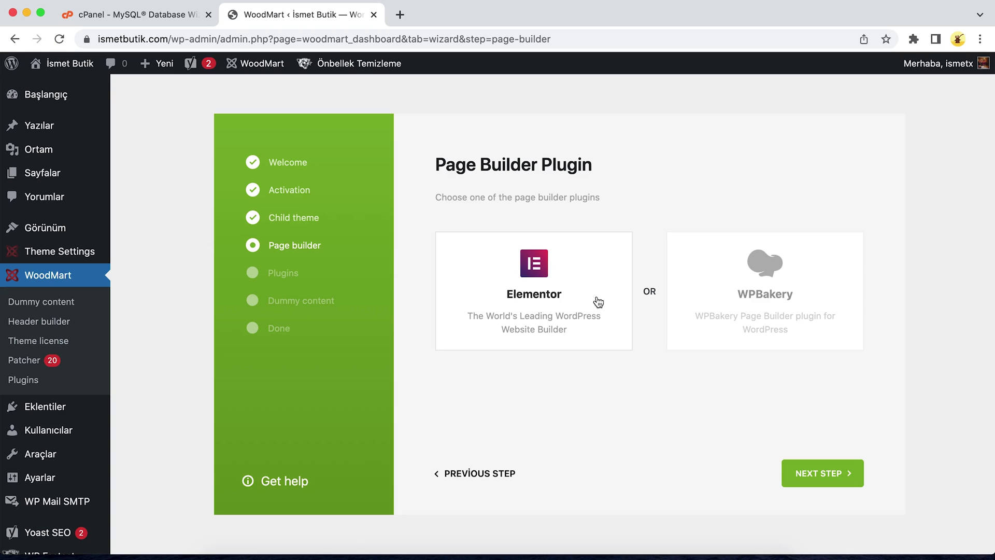
left_click(822, 474)
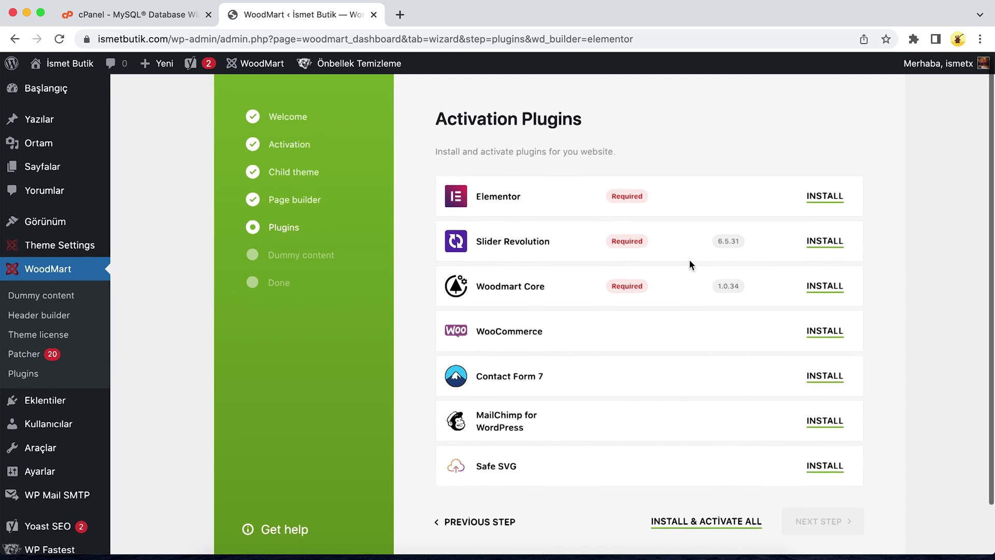
scroll(689, 259, "down", 2)
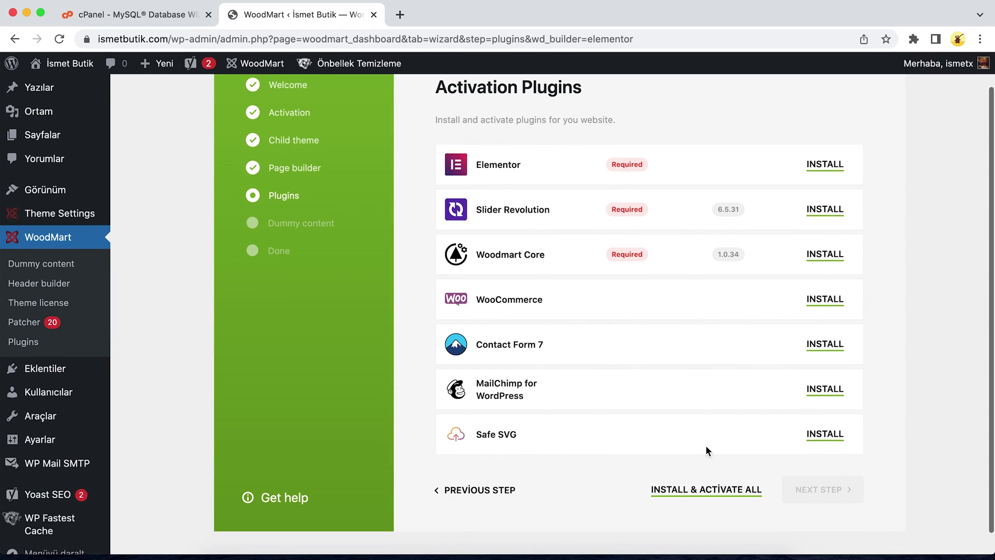
left_click(680, 495)
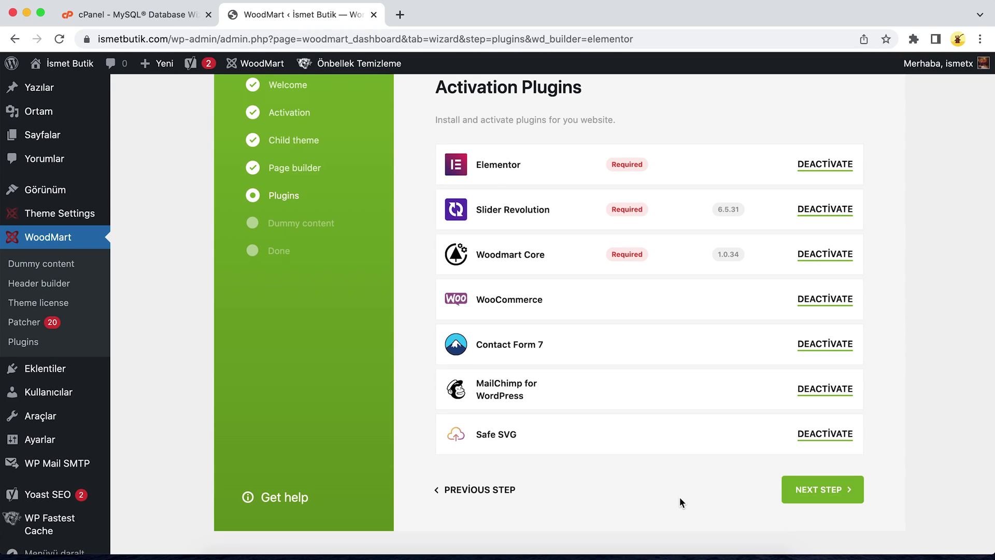
left_click(802, 495)
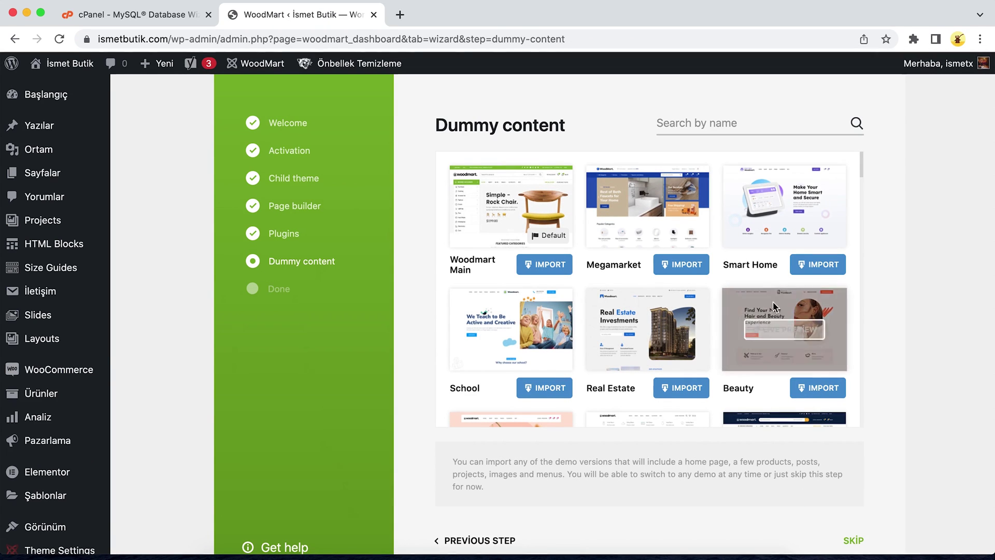
Import the Decor demo content, finish the WoodMart wizard, and view the homepage.
mouse_move(664, 214)
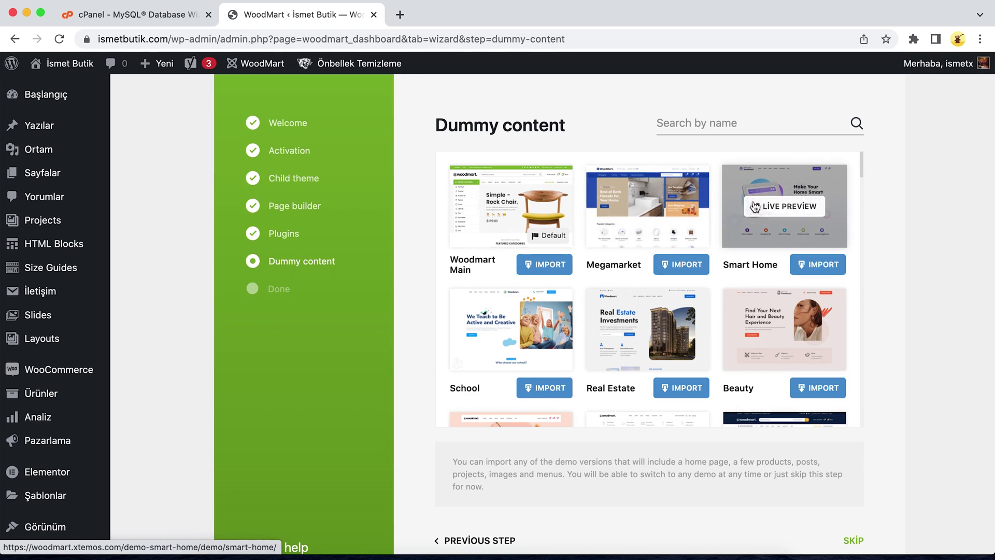
scroll(849, 203, "down", 2)
scroll(848, 203, "down", 5)
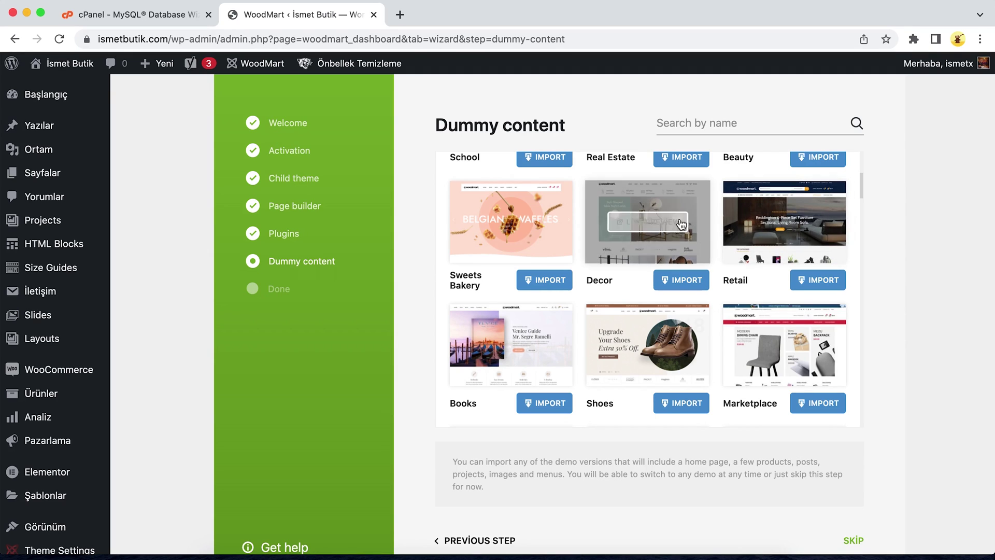
left_click(683, 286)
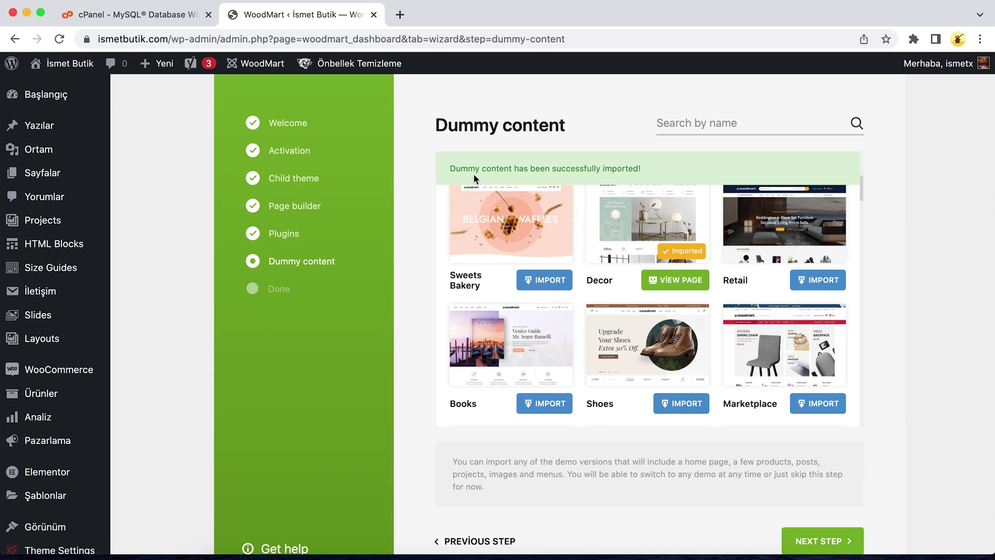
scroll(614, 173, "down", 3)
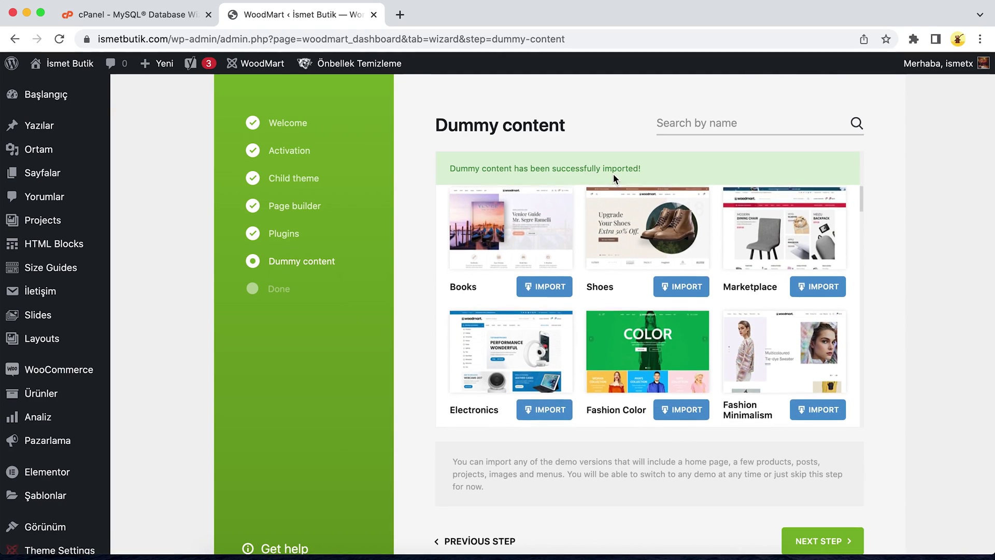
scroll(852, 490, "down", 1)
scroll(836, 502, "down", 1)
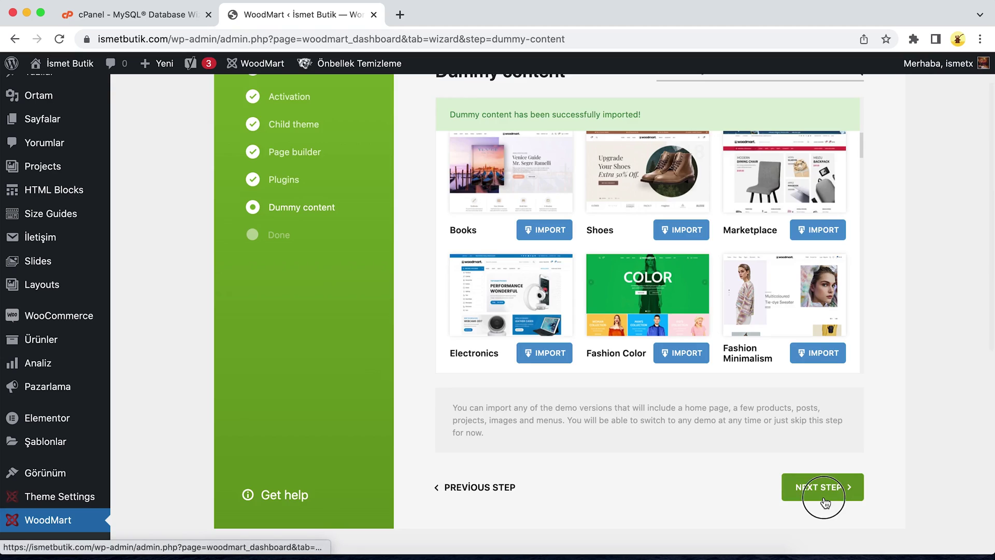
left_click(827, 493)
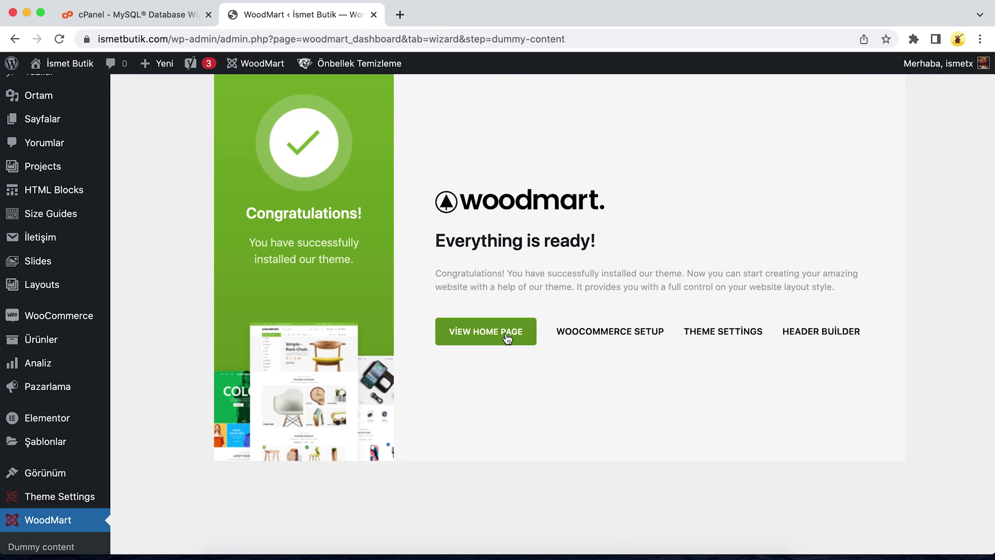
left_click(507, 338)
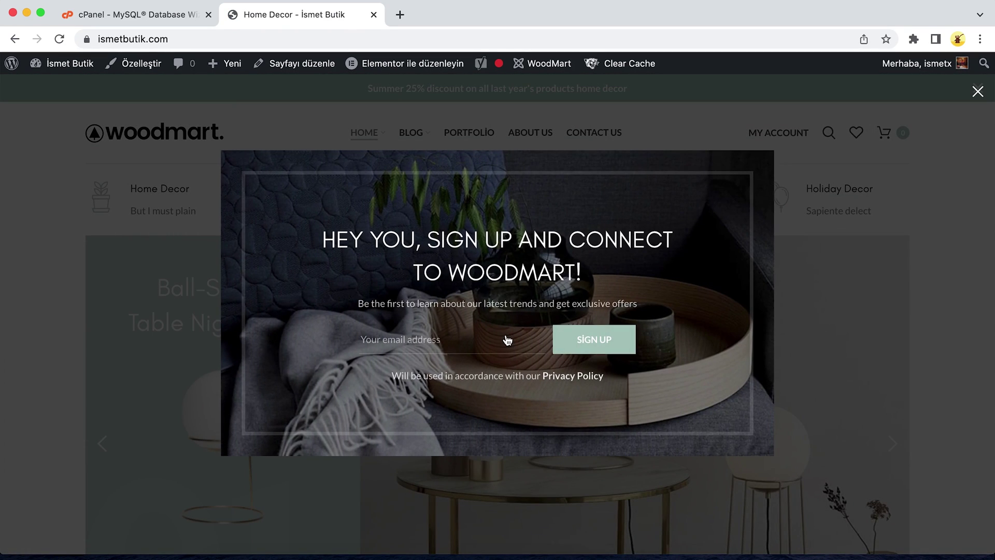
Dismiss the newsletter popup on the Decor home page and preview its second and third hero slides.
left_click(977, 92)
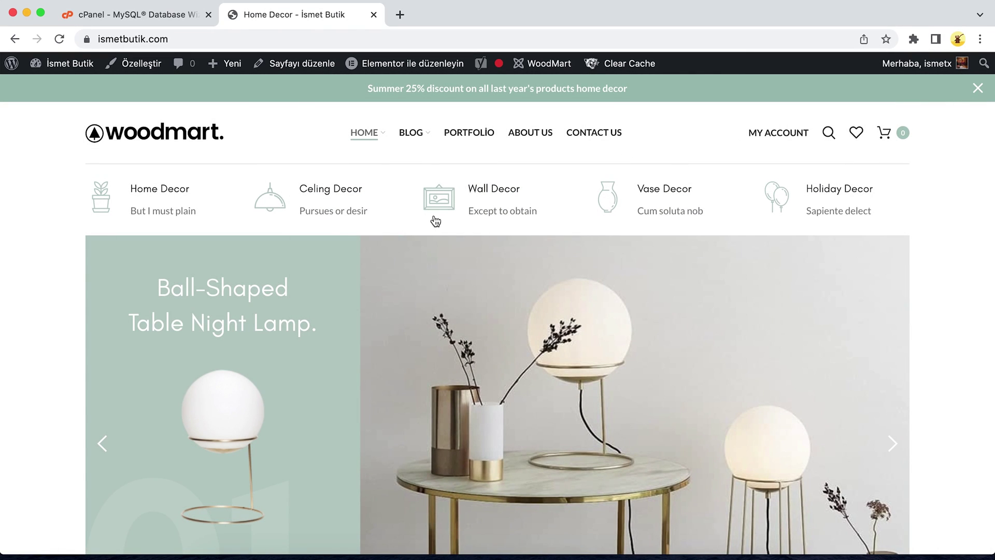
scroll(433, 217, "down", 3)
scroll(434, 216, "down", 1)
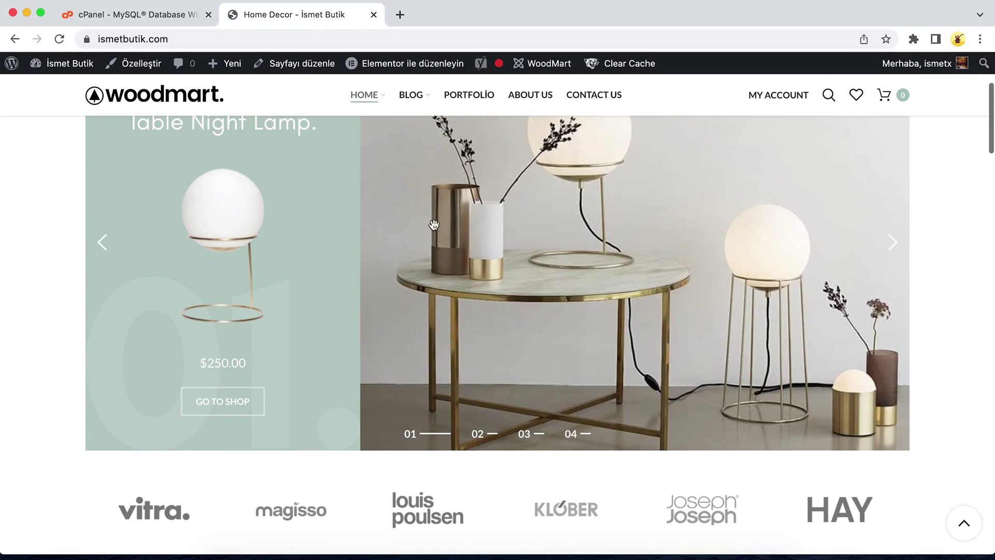
left_click(474, 434)
left_click(525, 435)
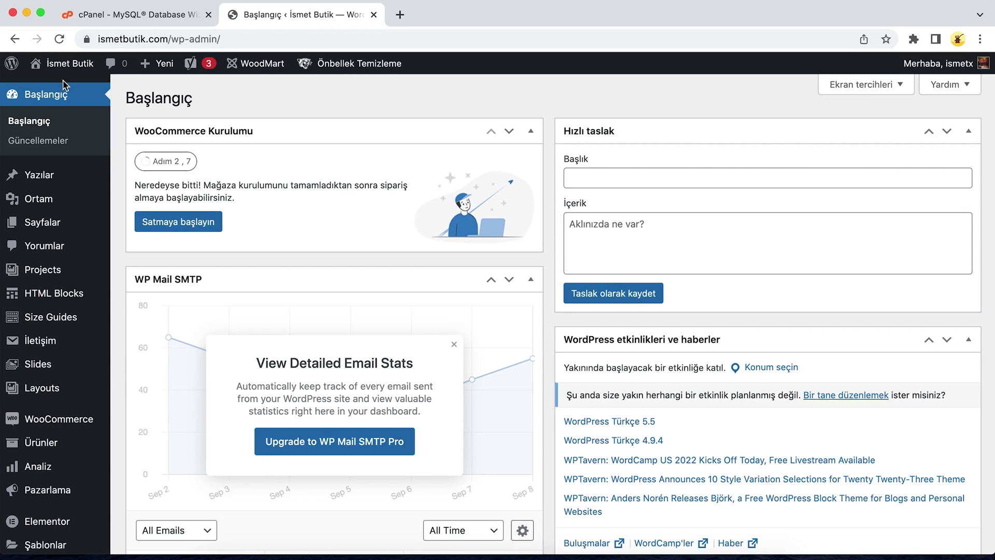
Go to WoodMart's Theme Settings panel from the lower admin sidebar.
scroll(64, 88, "down", 1)
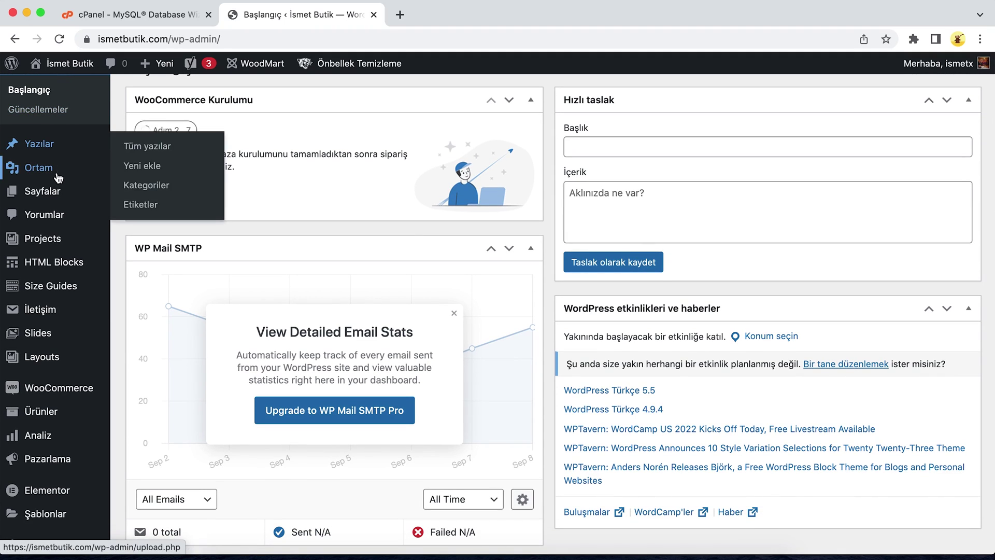
scroll(50, 361, "down", 4)
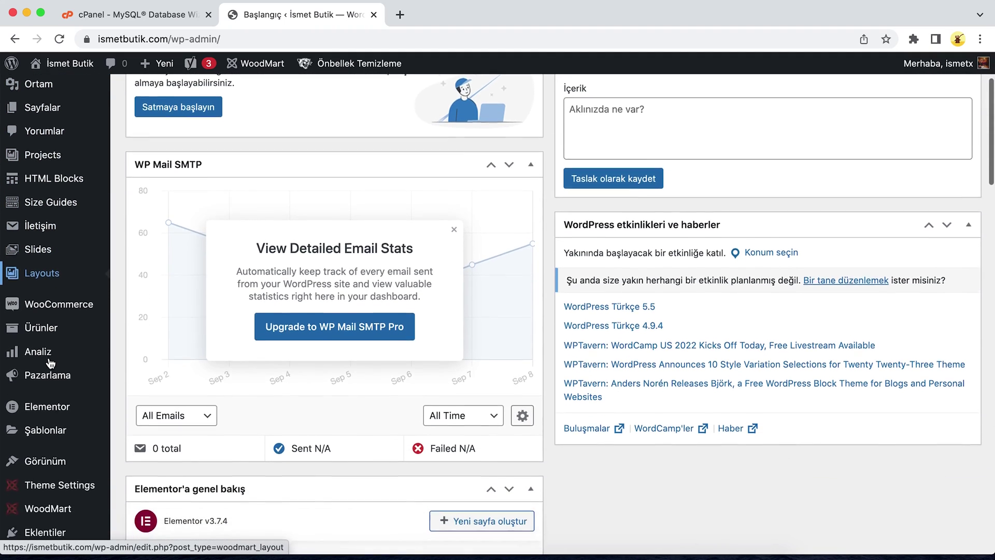
scroll(49, 373, "down", 1)
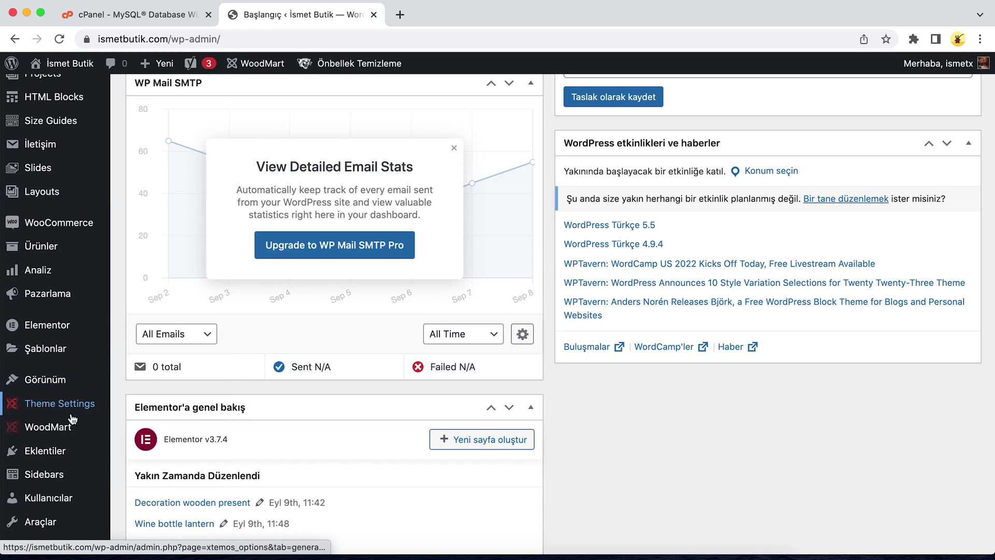
mouse_move(74, 414)
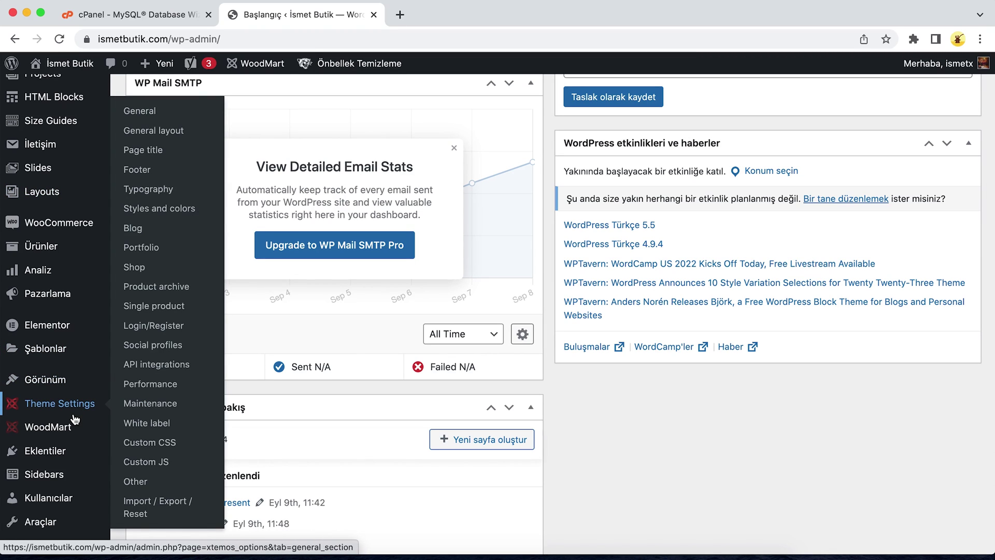
left_click(74, 419)
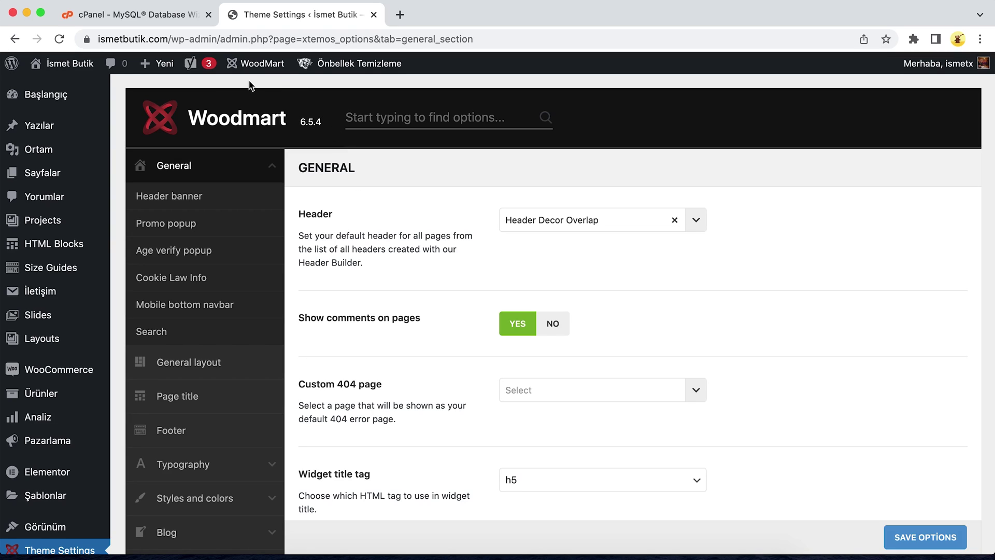
Google 'woodmart theme doc' in a new tab and go to the WoodMart documentation - XTemos Studio result.
left_click(396, 18)
type("woodmart theme doc")
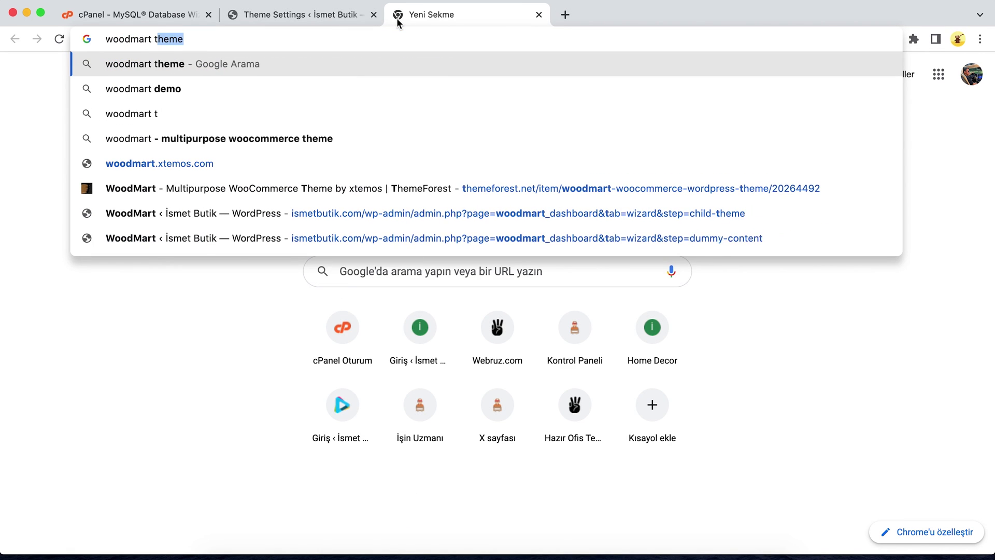
key("Return")
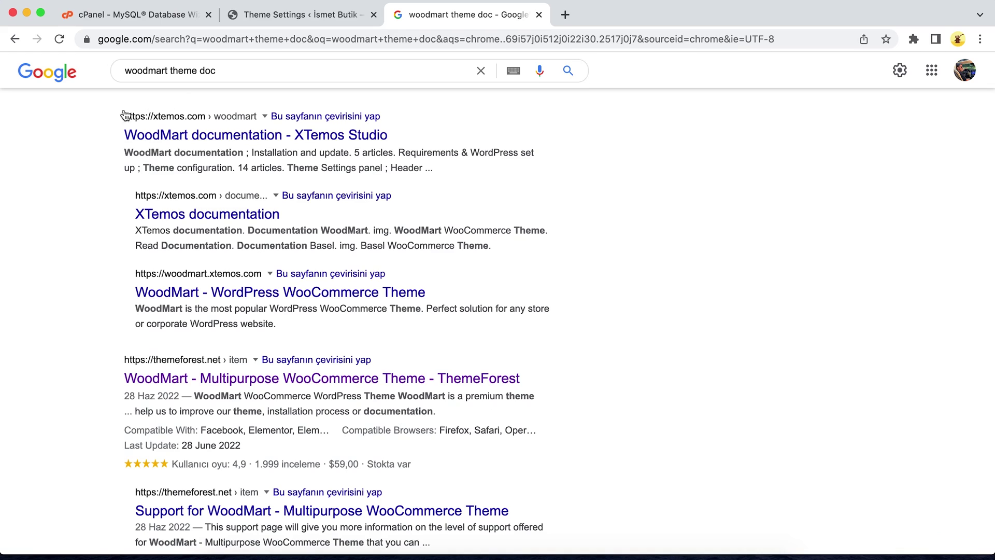
left_click(194, 141)
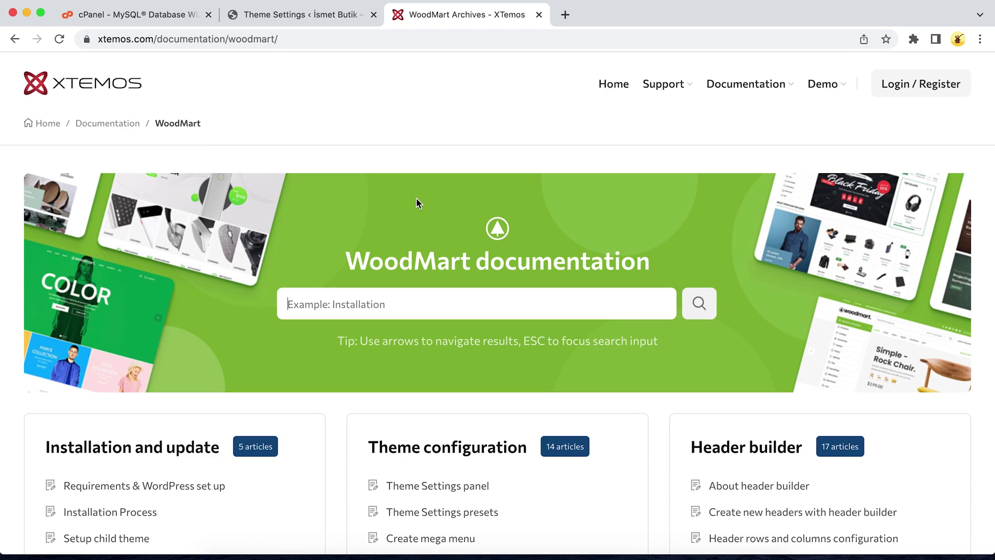
Translate the WoodMart docs page into Turkish with Türkçe Diline Çevir and dismiss the translation bubble.
scroll(418, 202, "down", 3)
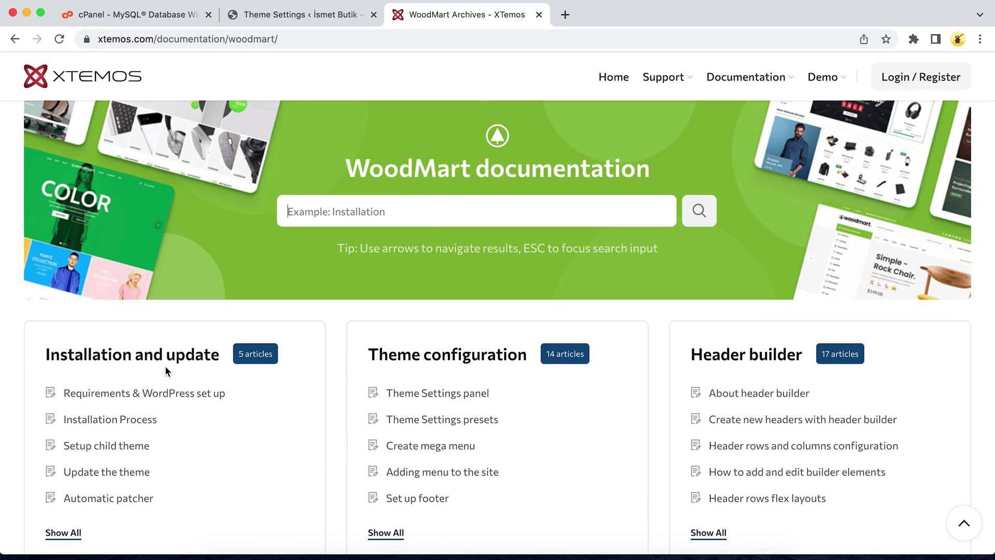
scroll(596, 322, "down", 3)
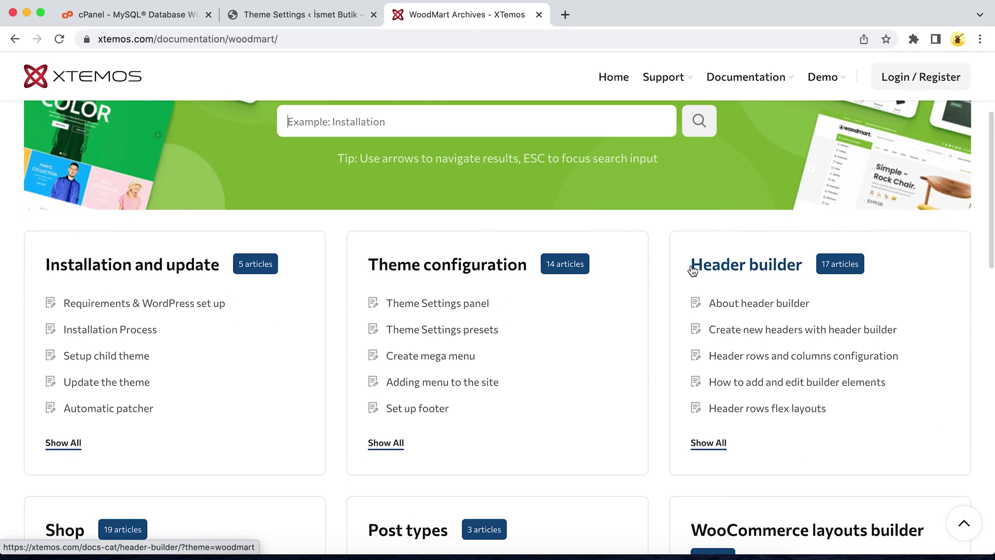
right_click(641, 183)
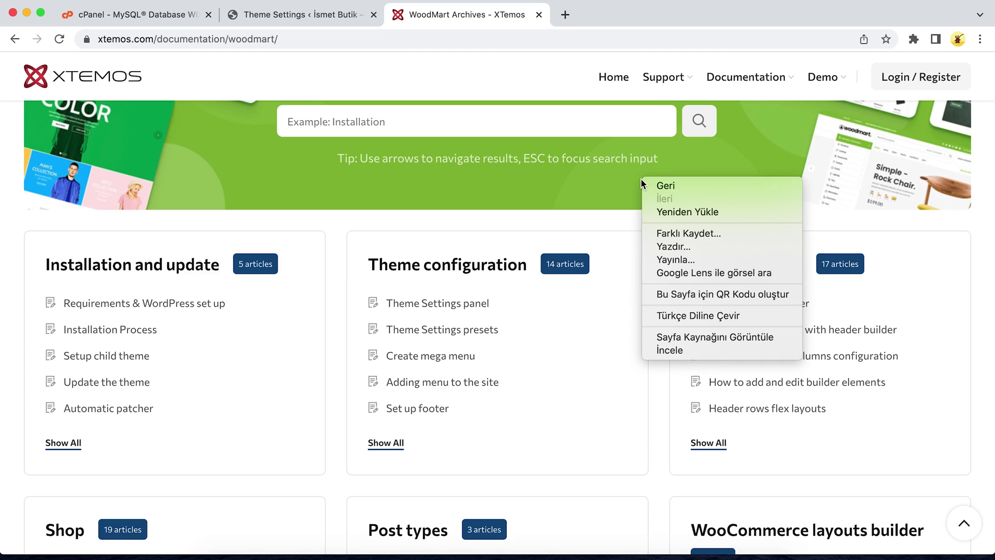
left_click(710, 314)
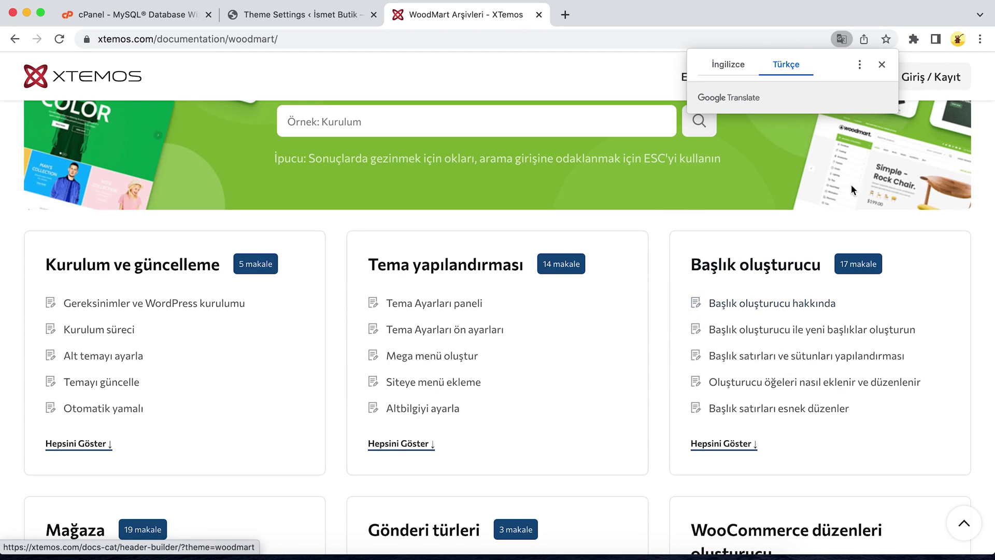
left_click(883, 64)
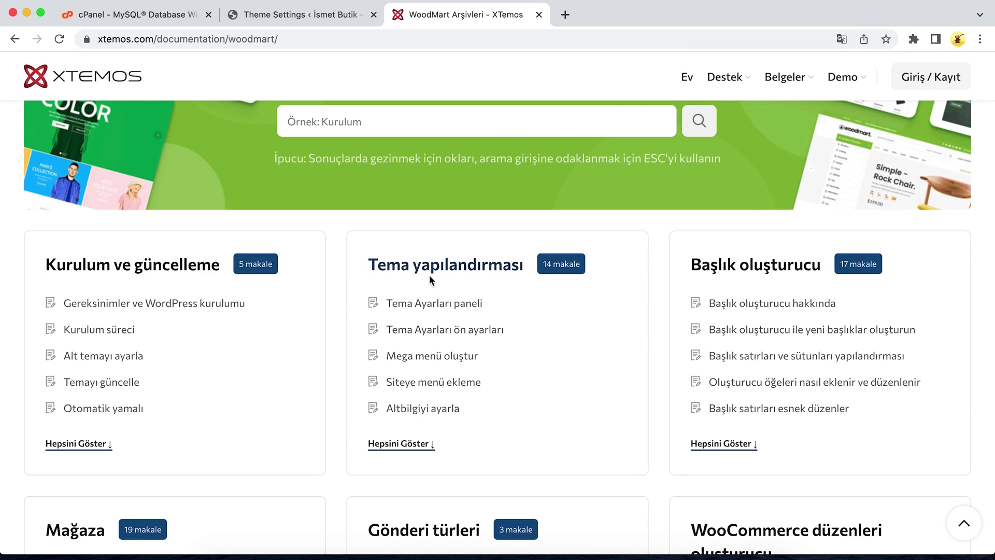